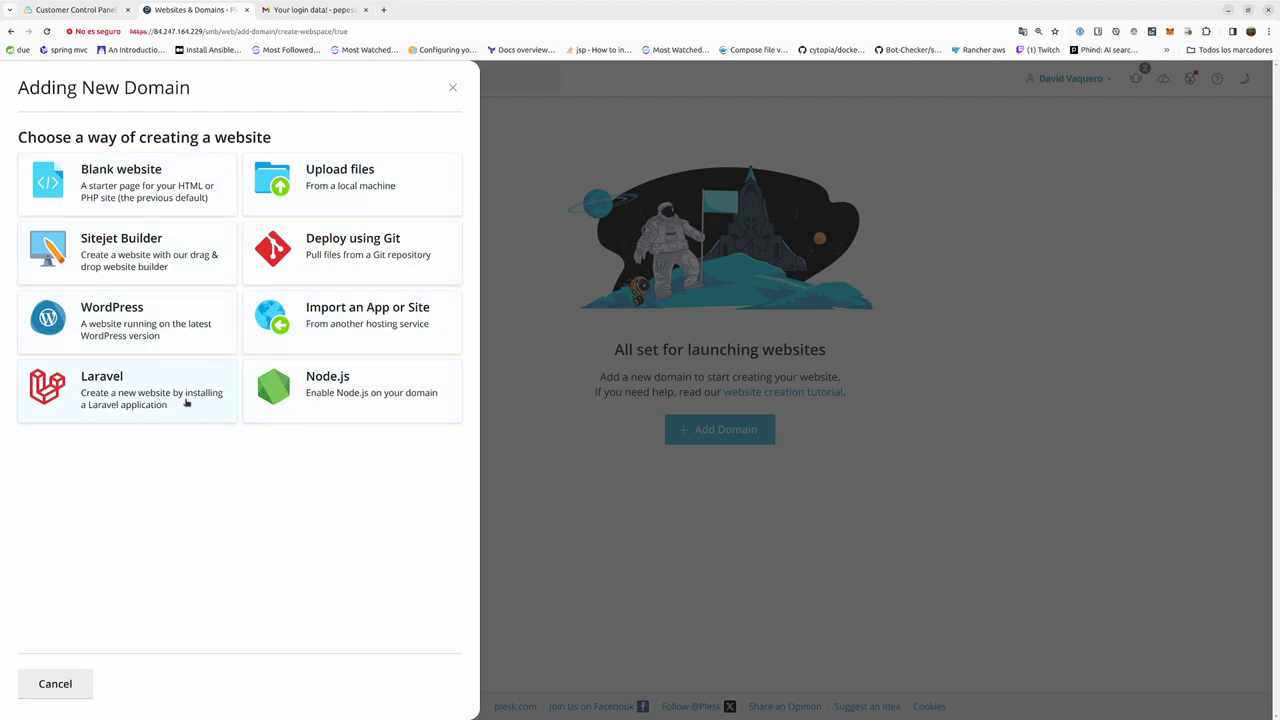
Choose a blank website with the registered domain name cursosdedesarrollo.com and expand its webspace settings.
{"action": "left_click", "coordinate": [166, 190]}
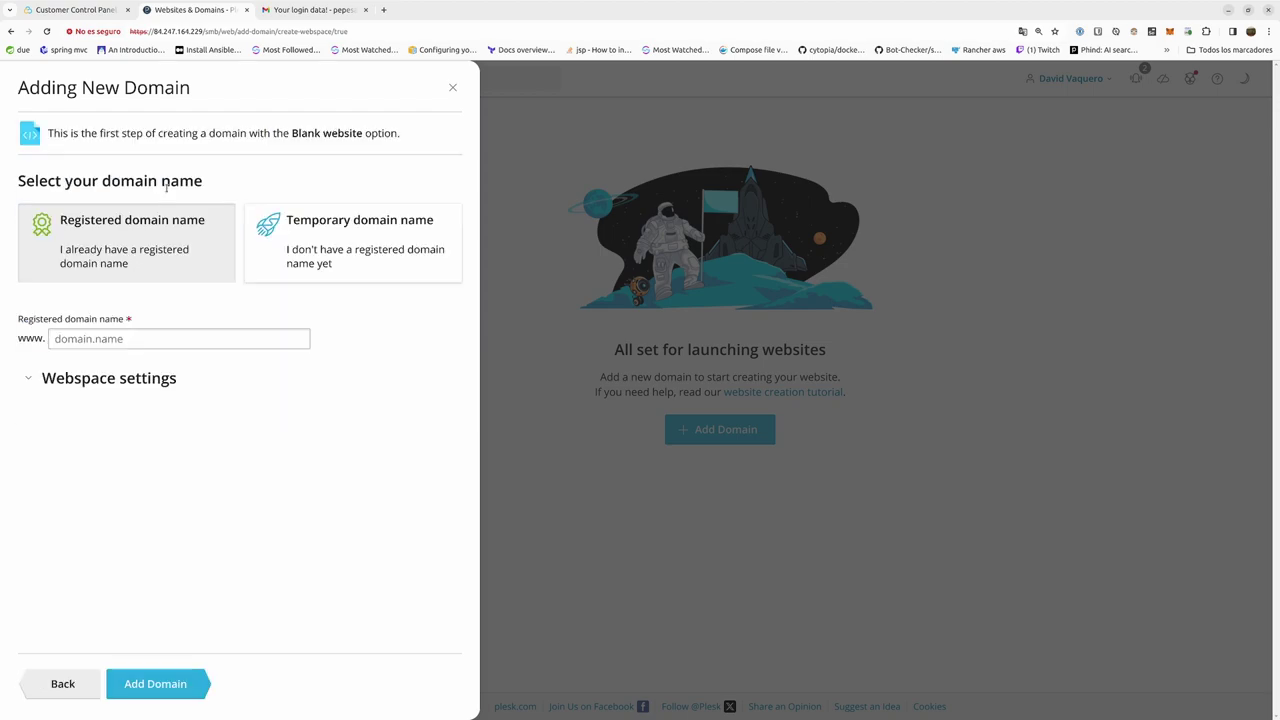
{"action": "left_click", "coordinate": [129, 339]}
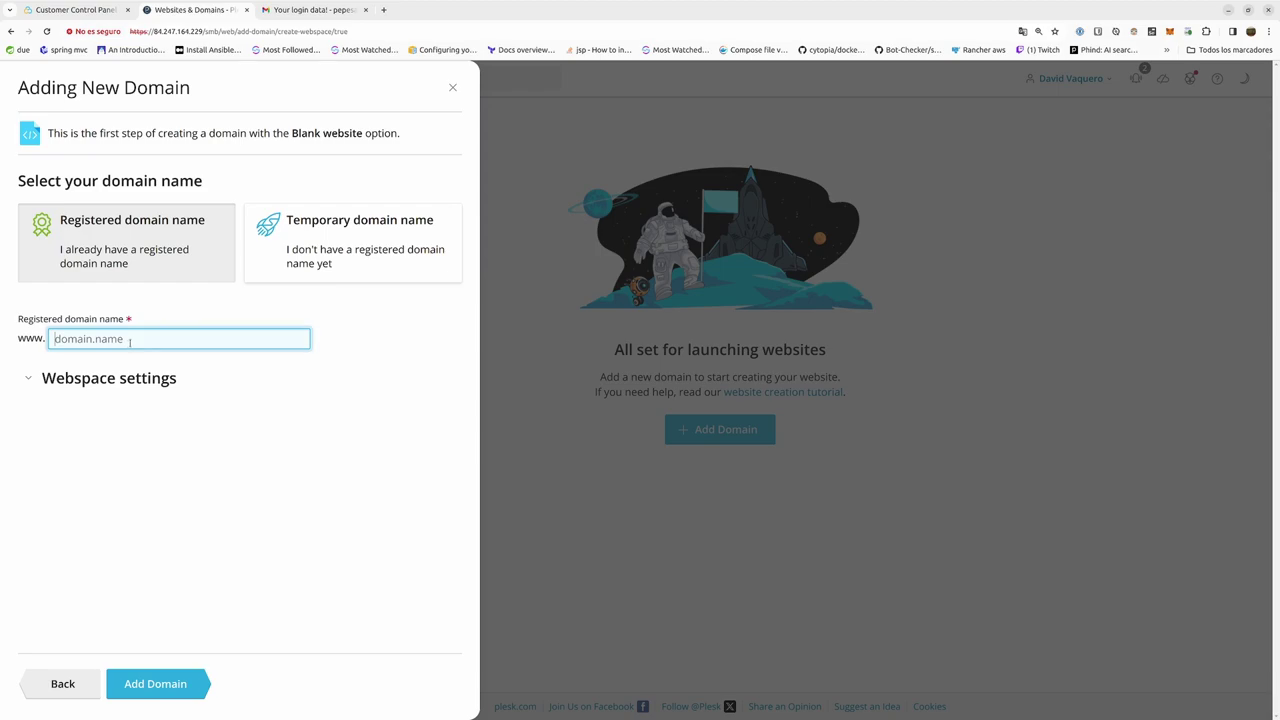
{"action": "type", "text": "cursosdedesarrollo.com"}
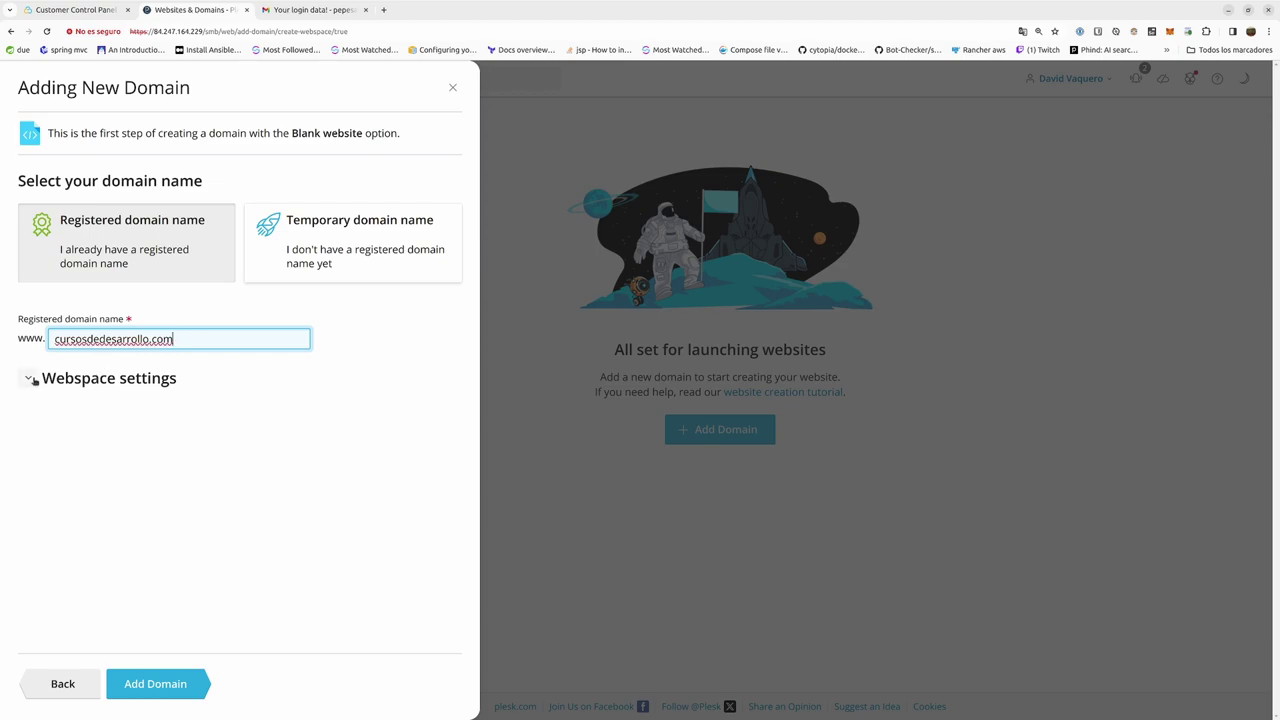
{"action": "left_click", "coordinate": [30, 379]}
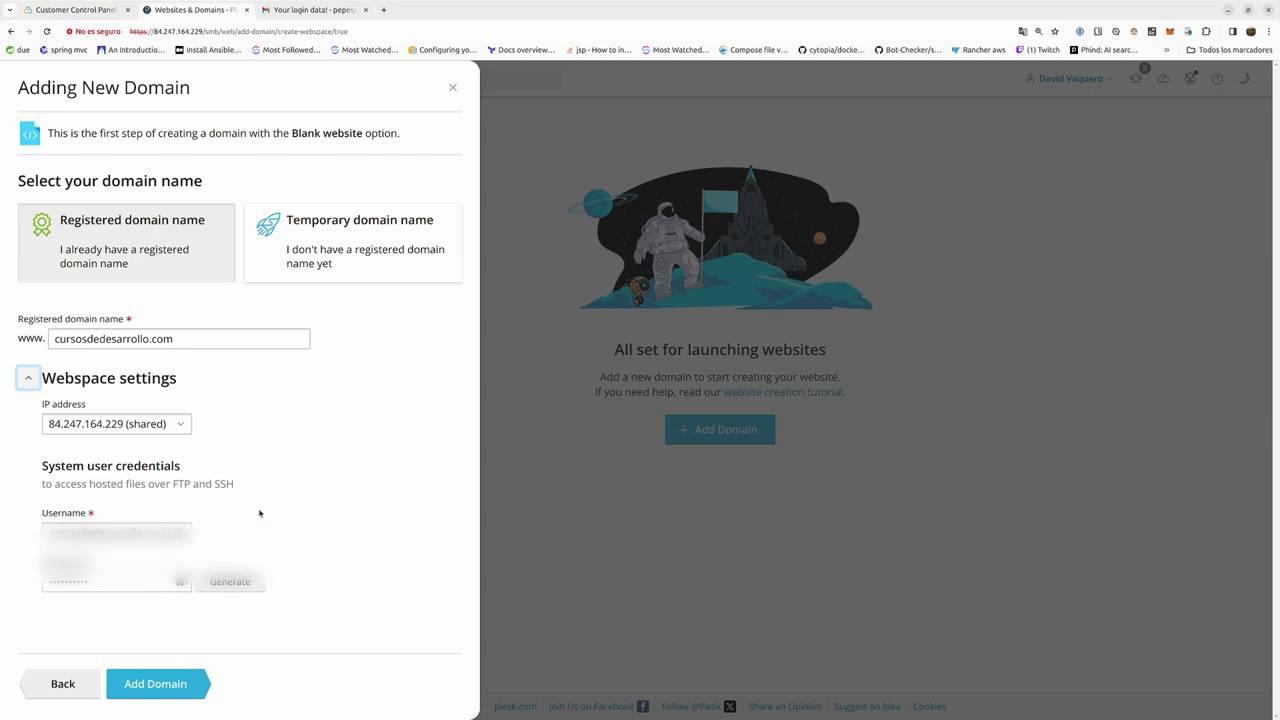
Switch to 1Password and create a new Login item titled "blog cursosdedesarrollo ftp/ssh".
{"action": "left_click", "coordinate": [1079, 32]}
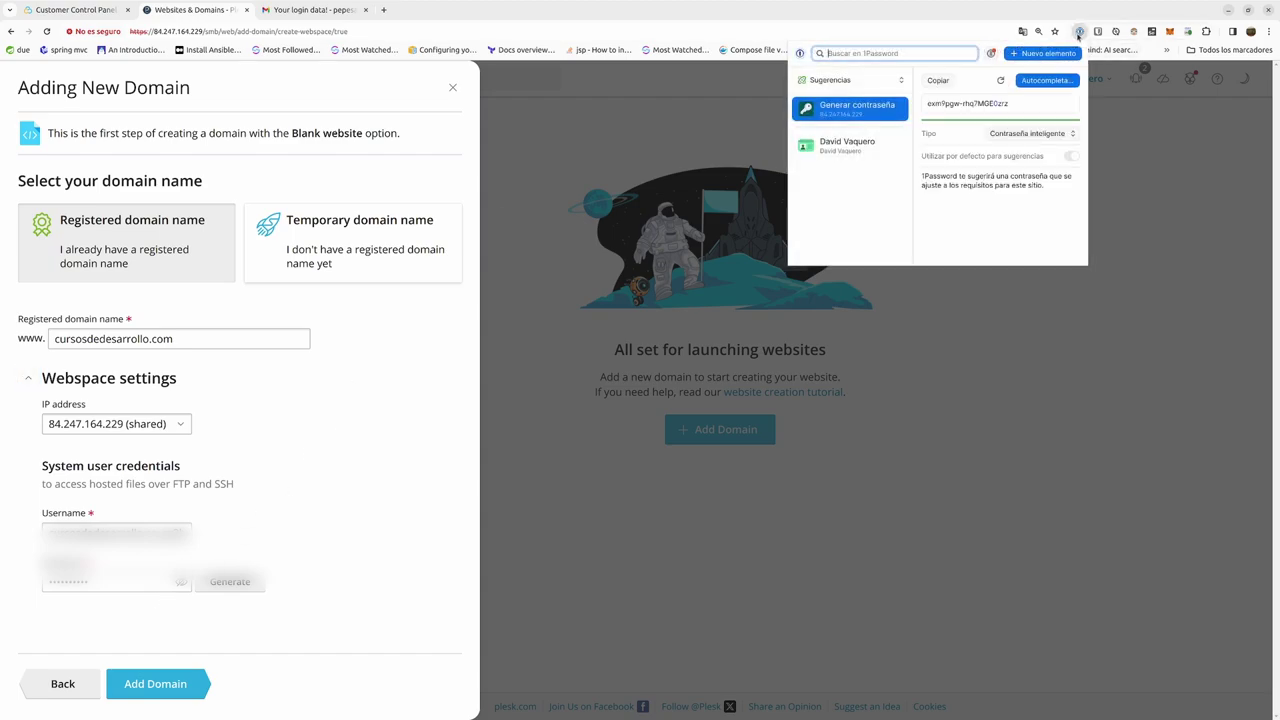
{"action": "left_click", "coordinate": [1032, 54]}
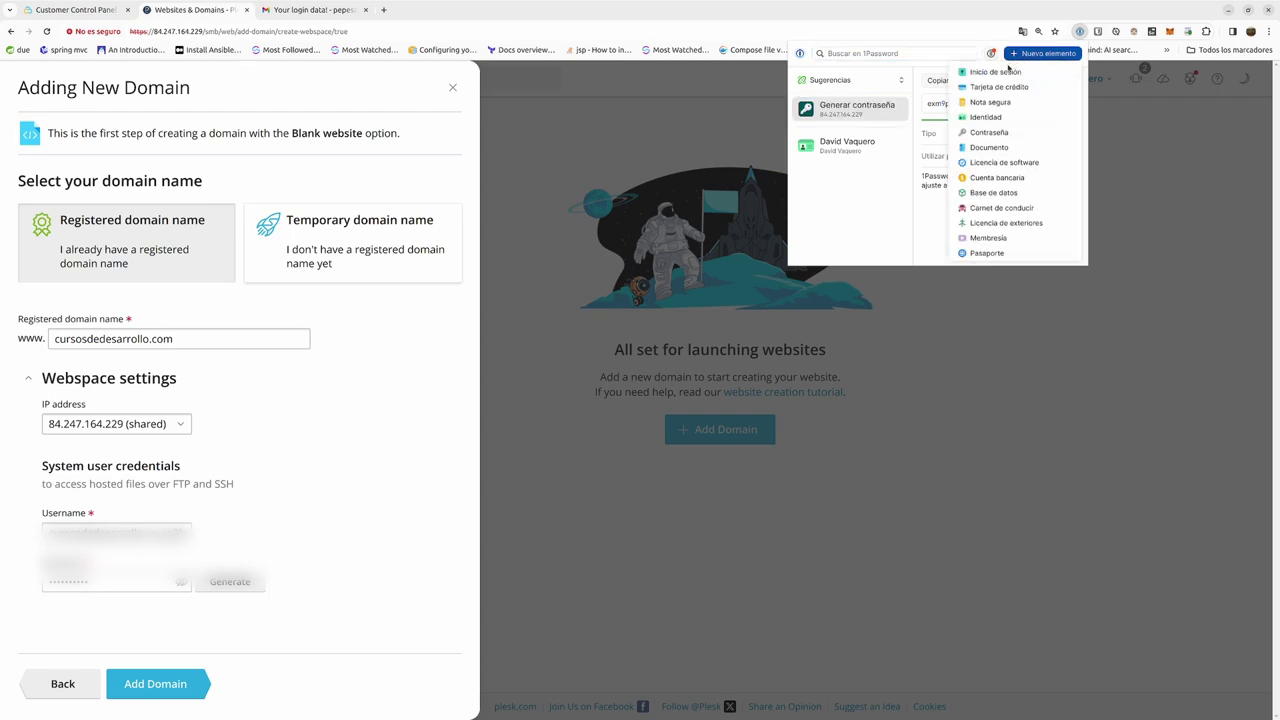
{"action": "left_click", "coordinate": [1000, 72]}
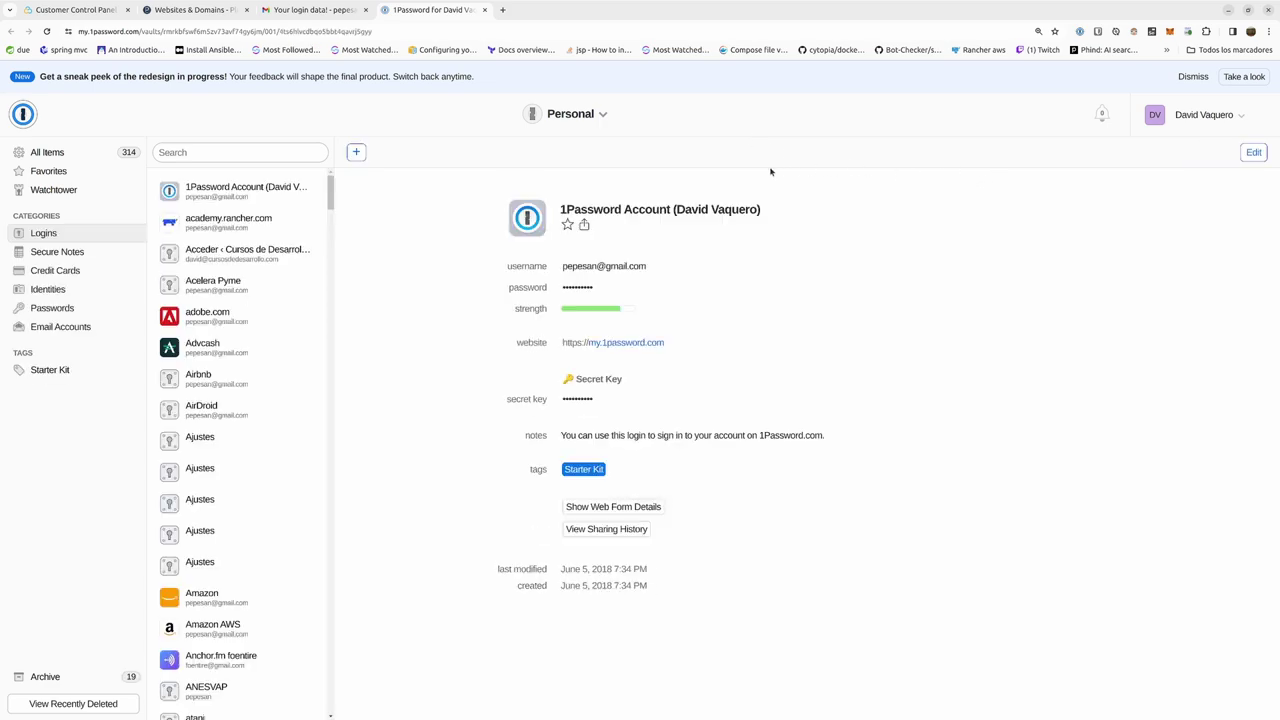
{"action": "left_click", "coordinate": [357, 155]}
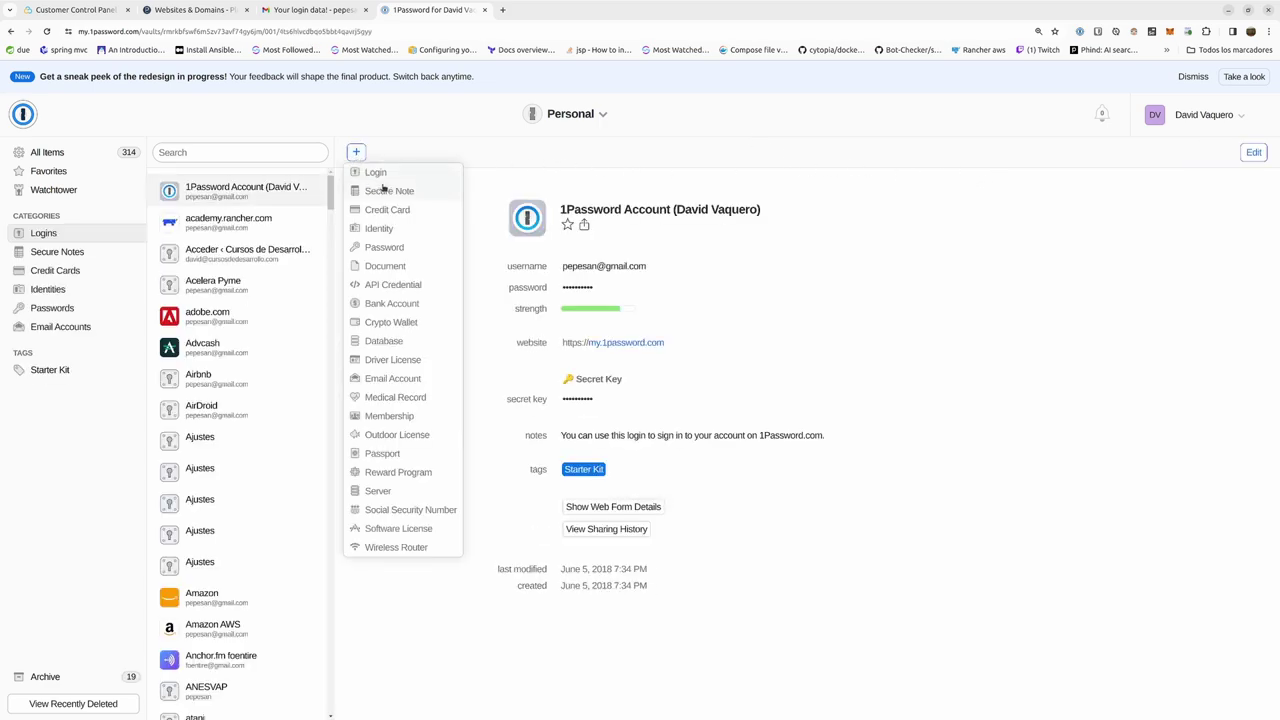
{"action": "left_click", "coordinate": [382, 172]}
{"action": "type", "text": "cursos"}
{"action": "key", "text": "BackSpace"}
{"action": "key", "text": "BackSpace"}
{"action": "key", "text": "BackSpace"}
{"action": "key", "text": "BackSpace"}
{"action": "key", "text": "BackSpace"}
{"action": "key", "text": "BackSpace"}
{"action": "type", "text": "blog cursosdedesarrollo "}
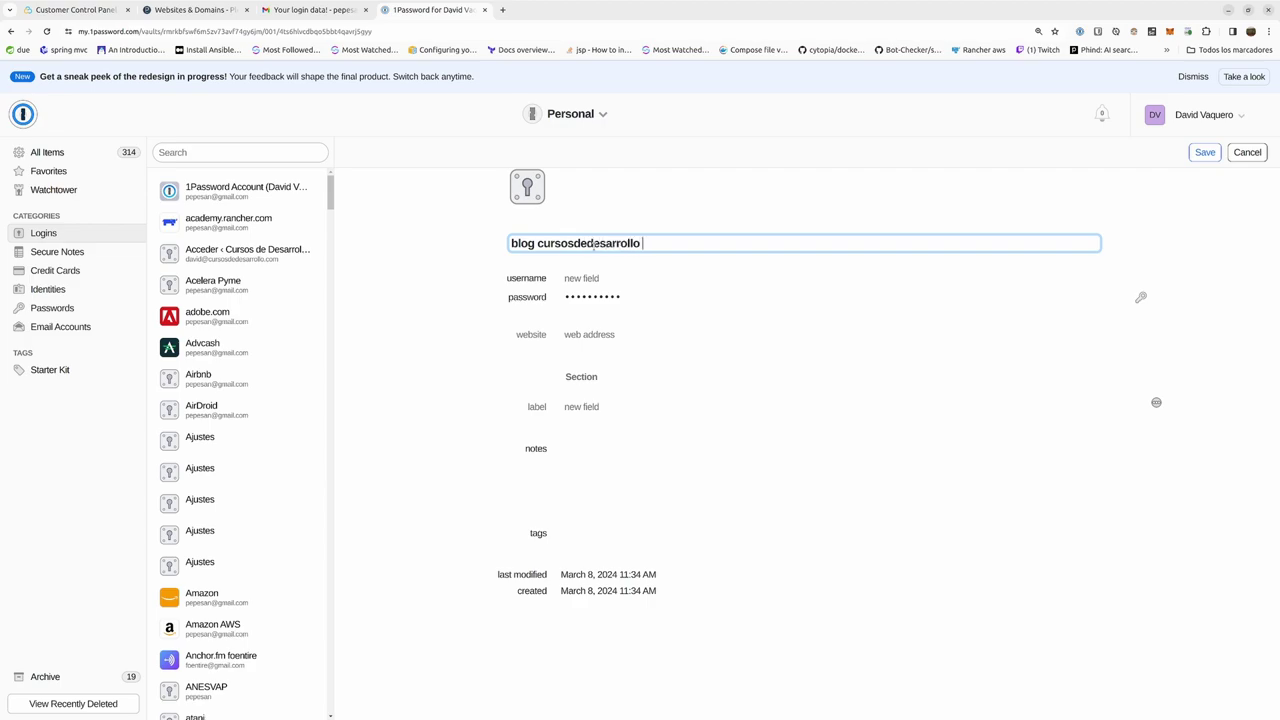
{"action": "type", "text": "ftp/ssh"}
Copy the system user's username from the Plesk domain form into the new 1Password login's username field.
{"action": "left_click", "coordinate": [83, 12]}
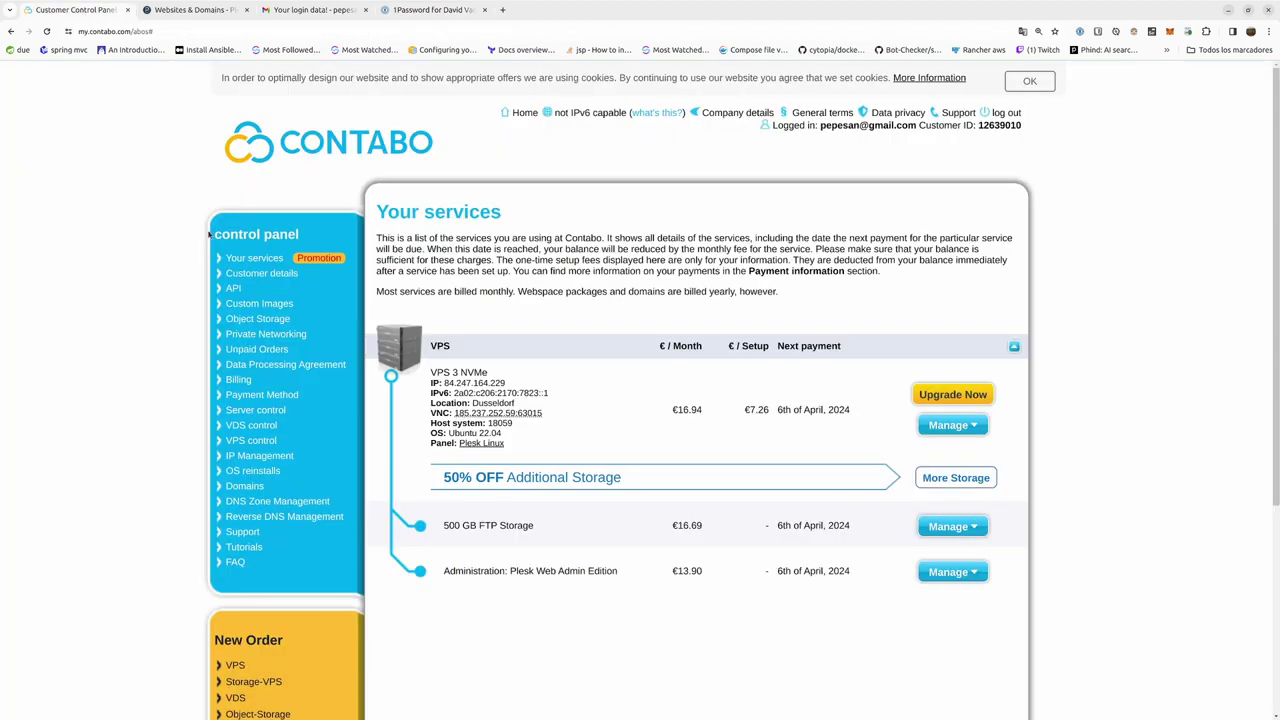
{"action": "left_click", "coordinate": [208, 9]}
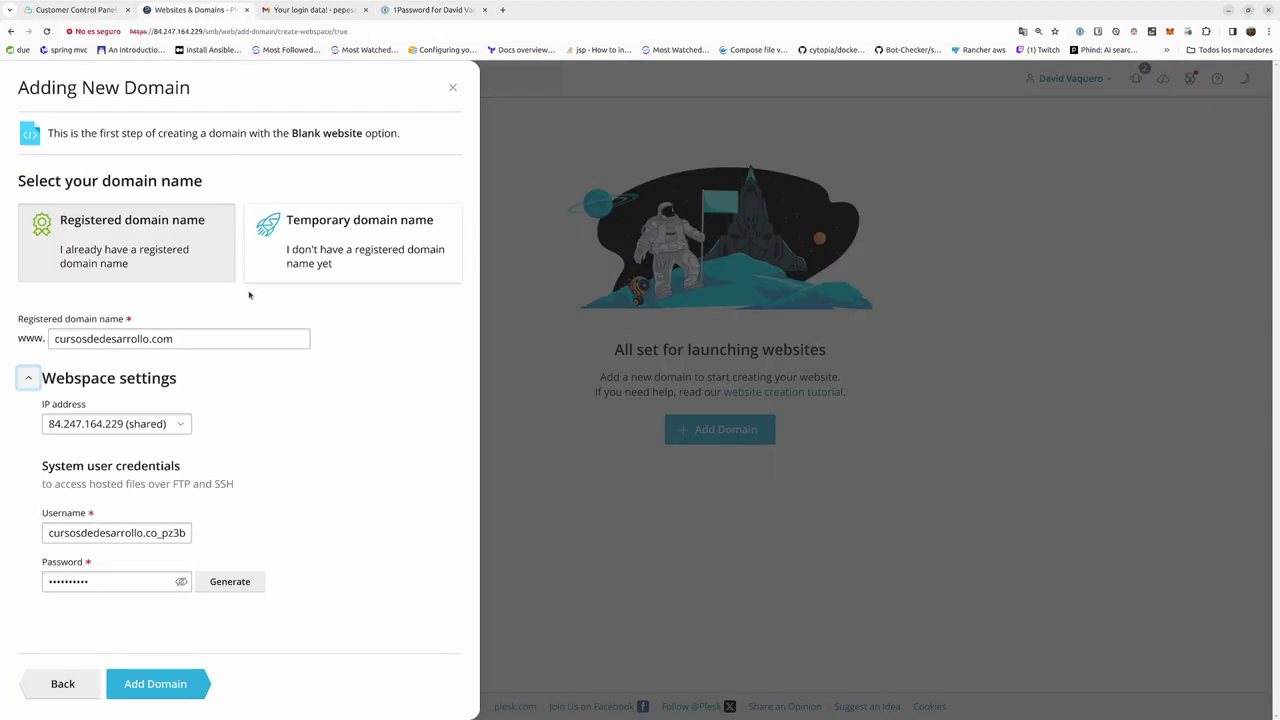
{"action": "triple_click", "coordinate": [138, 533]}
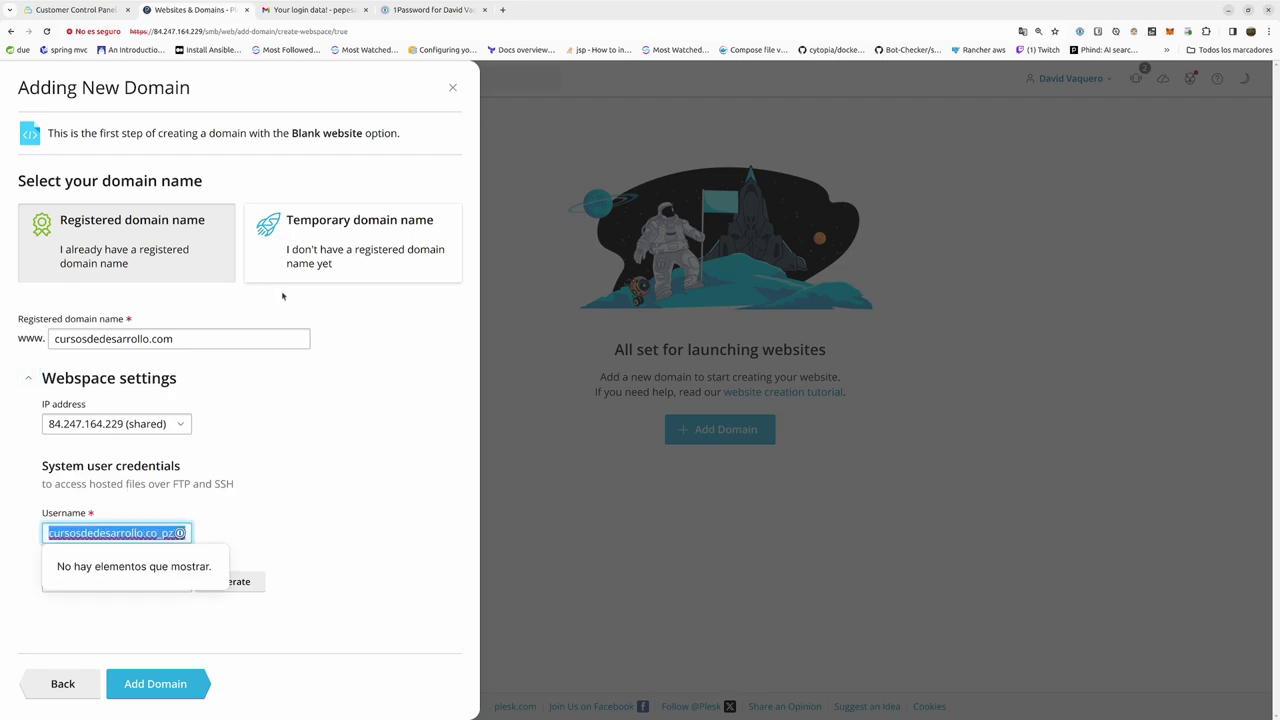
{"action": "left_click", "coordinate": [433, 9]}
{"action": "left_click", "coordinate": [603, 278]}
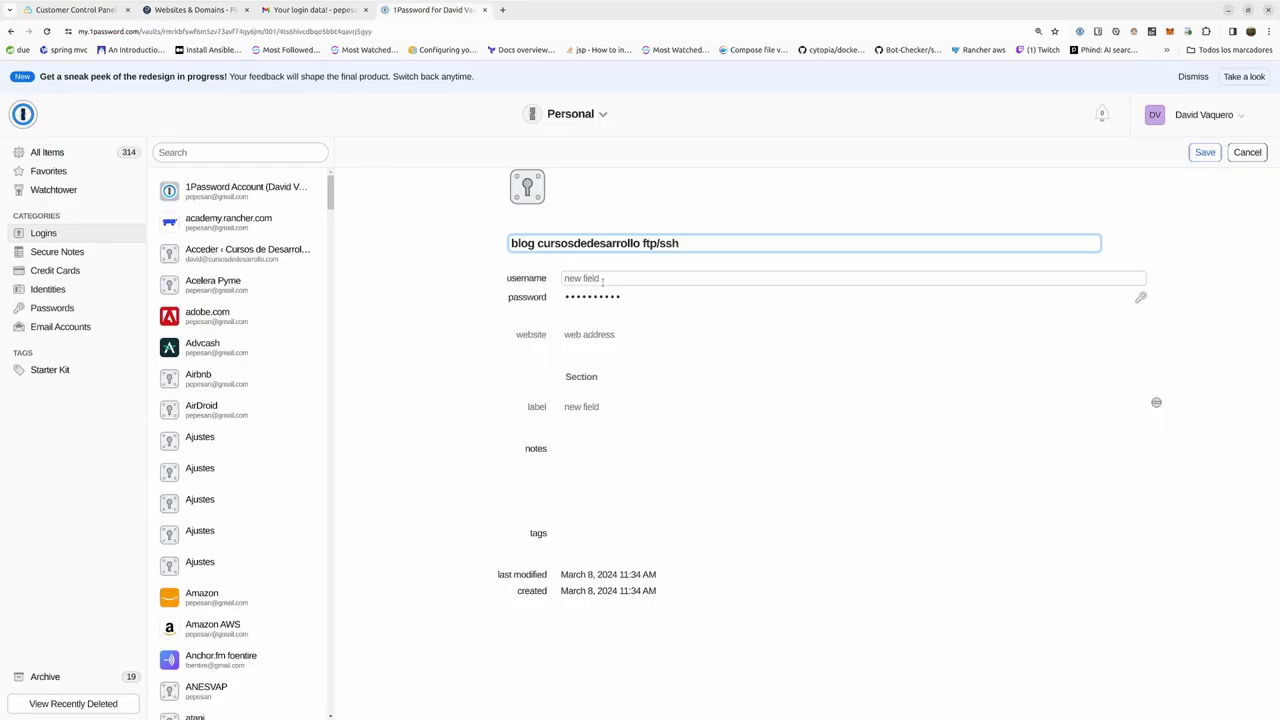
{"action": "type", "text": "cursosdedesarrollo.co_pz3bsus28c"}
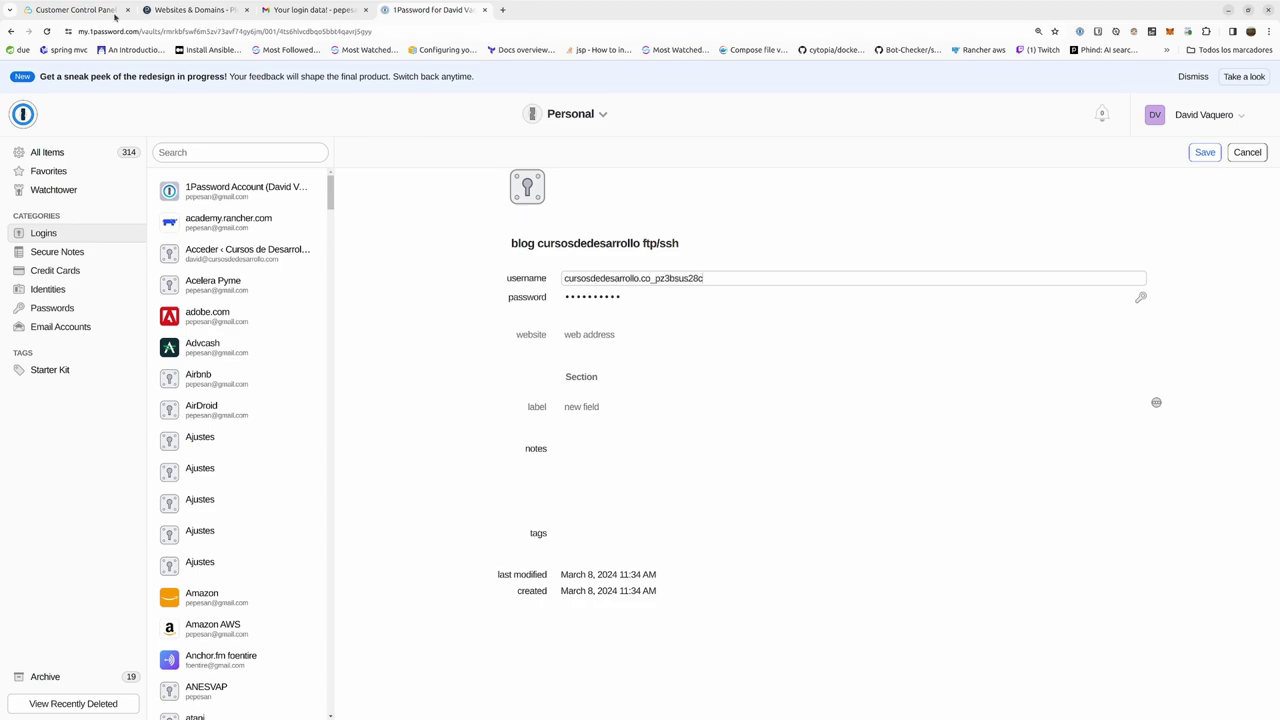
Generate a 30-character password with digits for the new 1Password login and select it for copying.
{"action": "left_click", "coordinate": [100, 10]}
{"action": "left_click", "coordinate": [190, 9]}
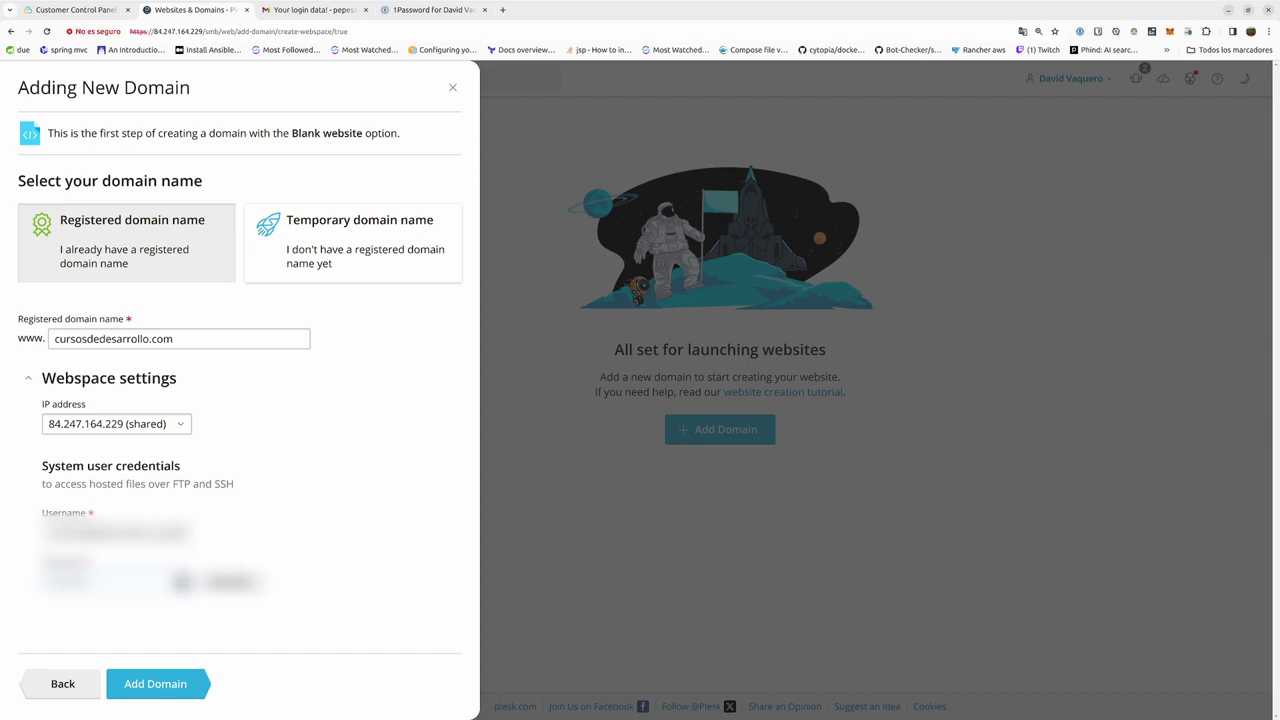
{"action": "left_click", "coordinate": [432, 9]}
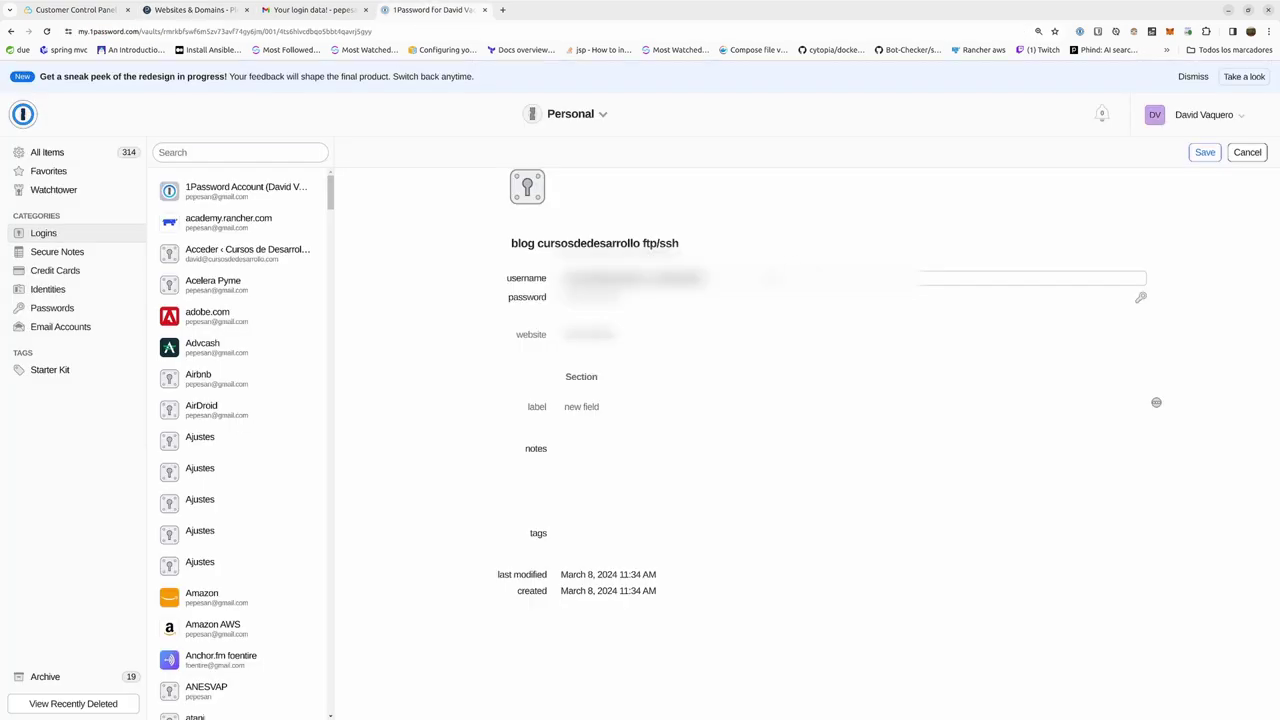
{"action": "left_click", "coordinate": [1142, 298]}
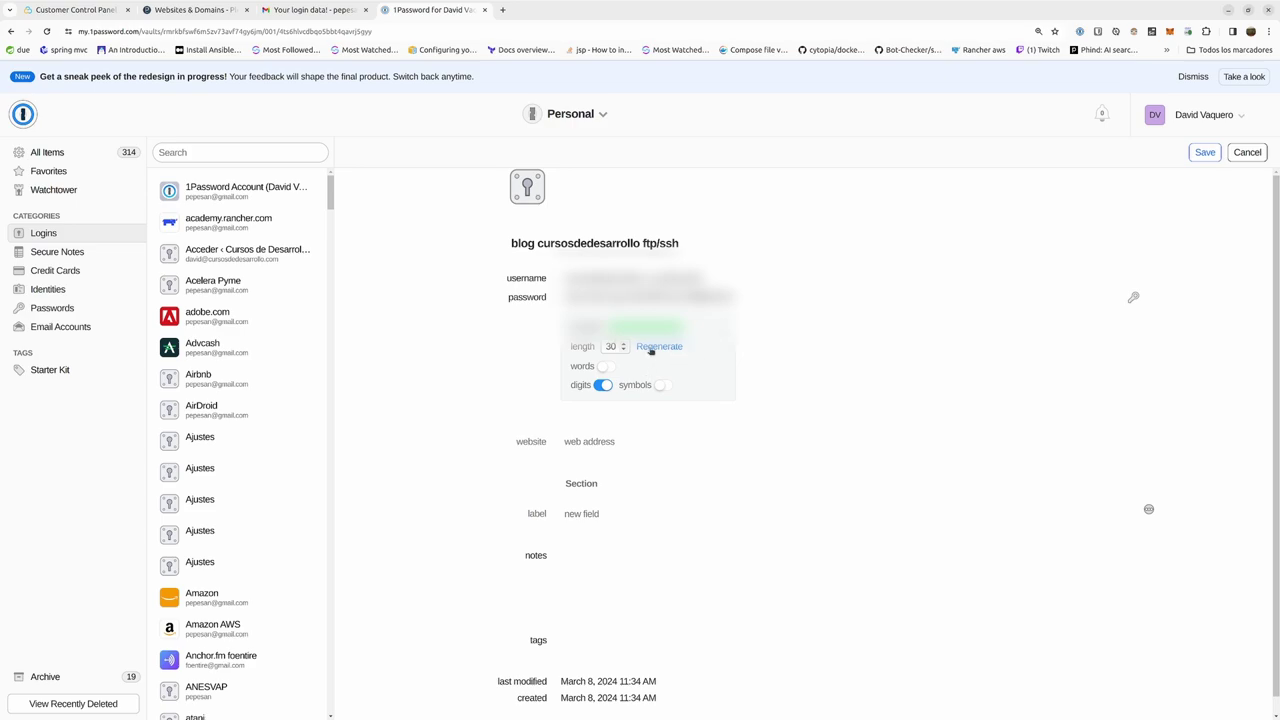
{"action": "left_click", "coordinate": [645, 297]}
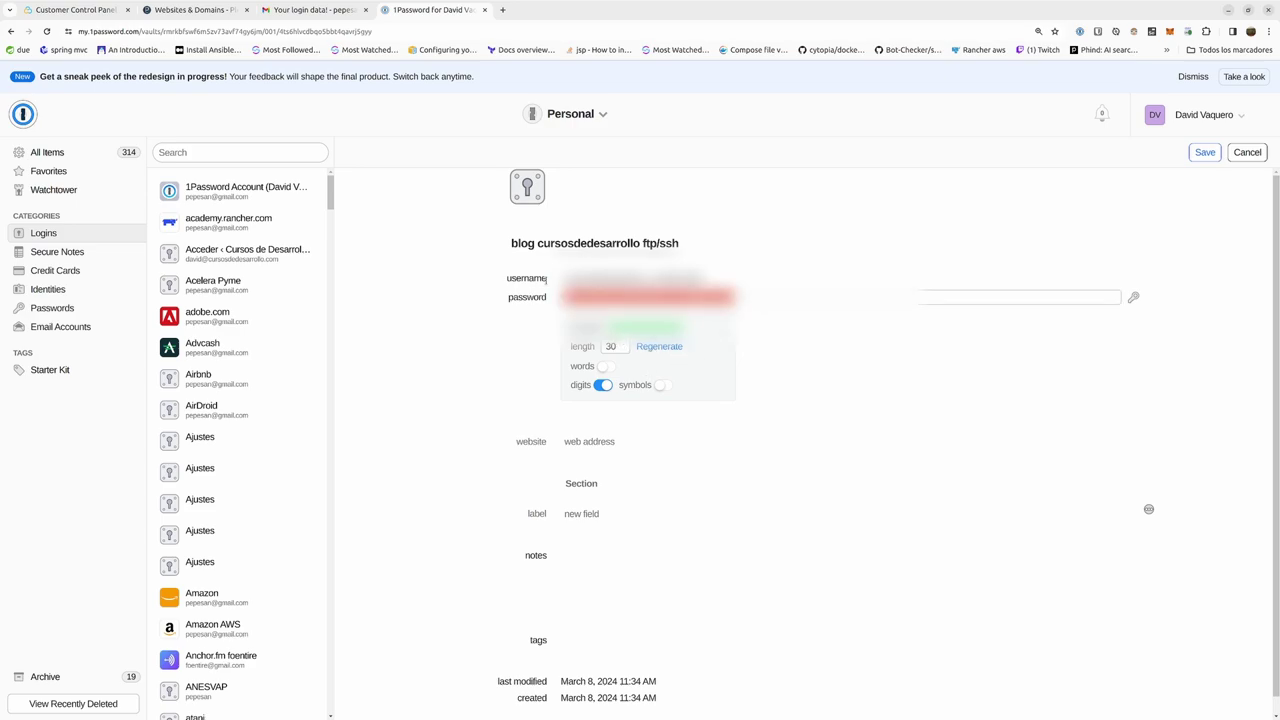
Switch to Plesk, paste the generated password into the system user's password field and add the domain.
{"action": "left_click", "coordinate": [171, 19]}
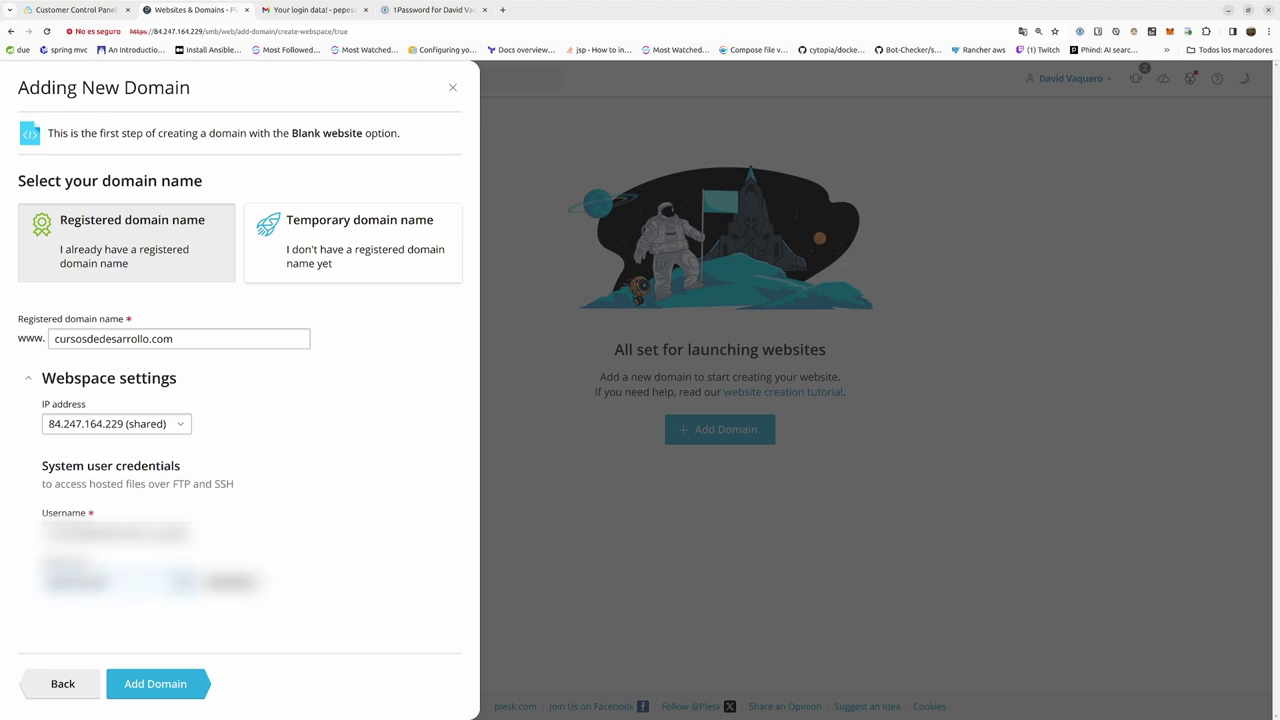
{"action": "key", "text": "ctrl+v"}
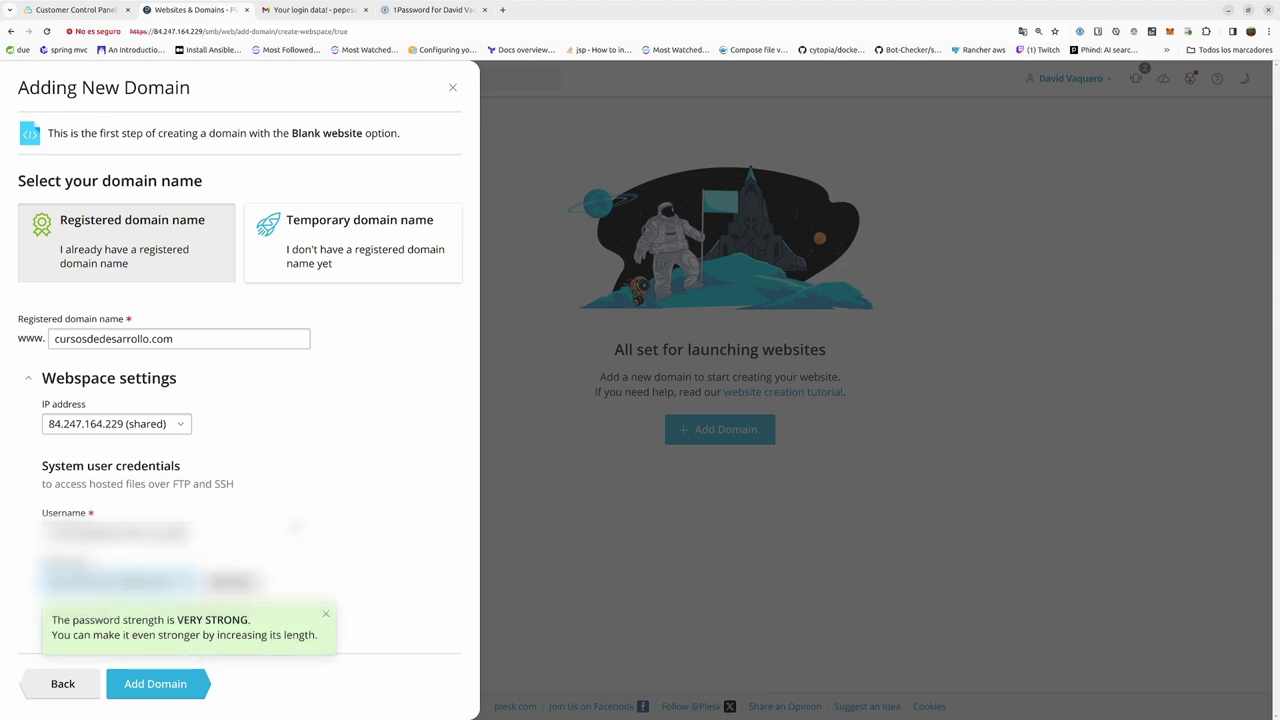
{"action": "left_click", "coordinate": [168, 688]}
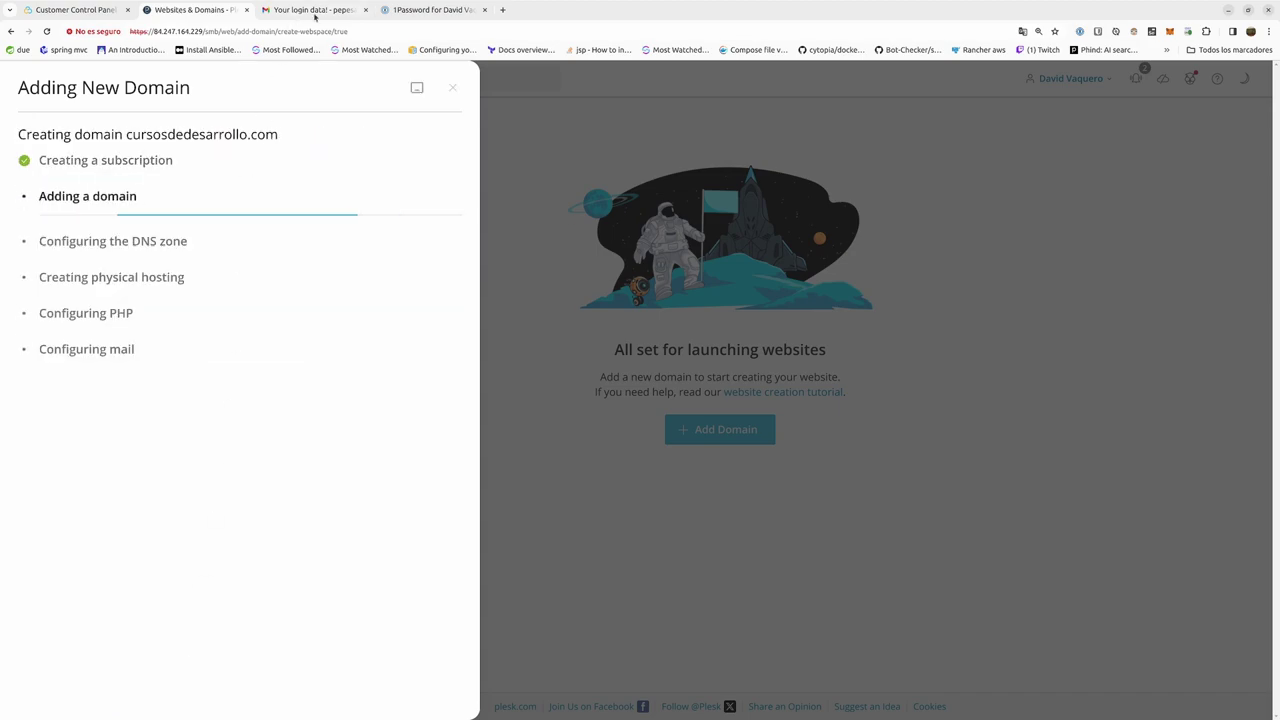
In 1Password, change the login's title to "contabo plesk blog cursosdedesarrollo ftp/ssh" and save the item.
{"action": "left_click", "coordinate": [434, 10]}
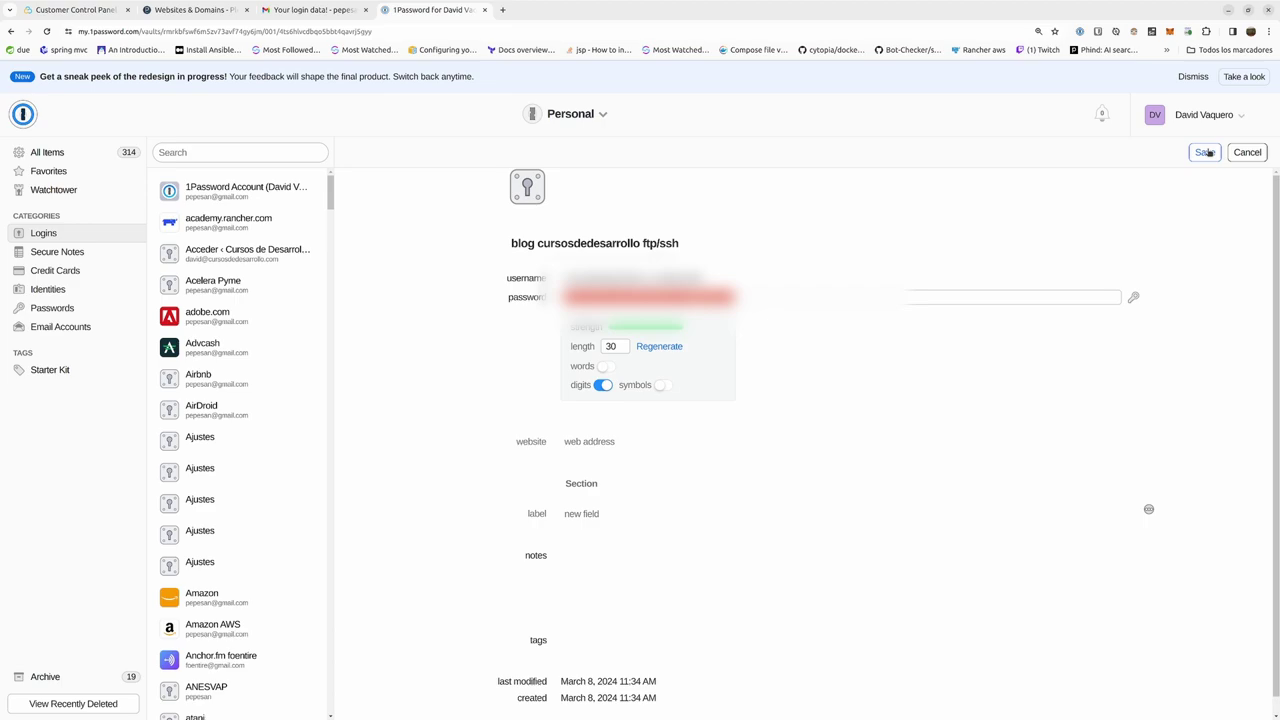
{"action": "left_click", "coordinate": [532, 238]}
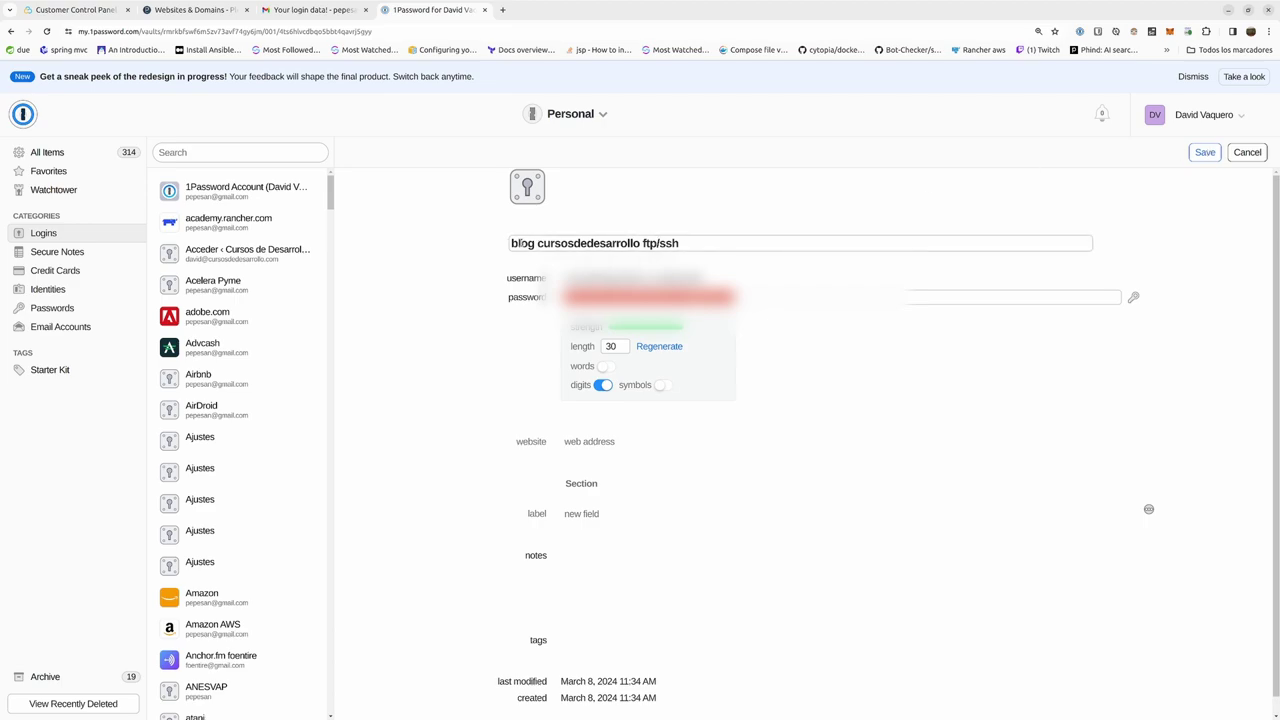
{"action": "left_click", "coordinate": [512, 243]}
{"action": "type", "text": "plesk "}
{"action": "type", "text": "contabo"}
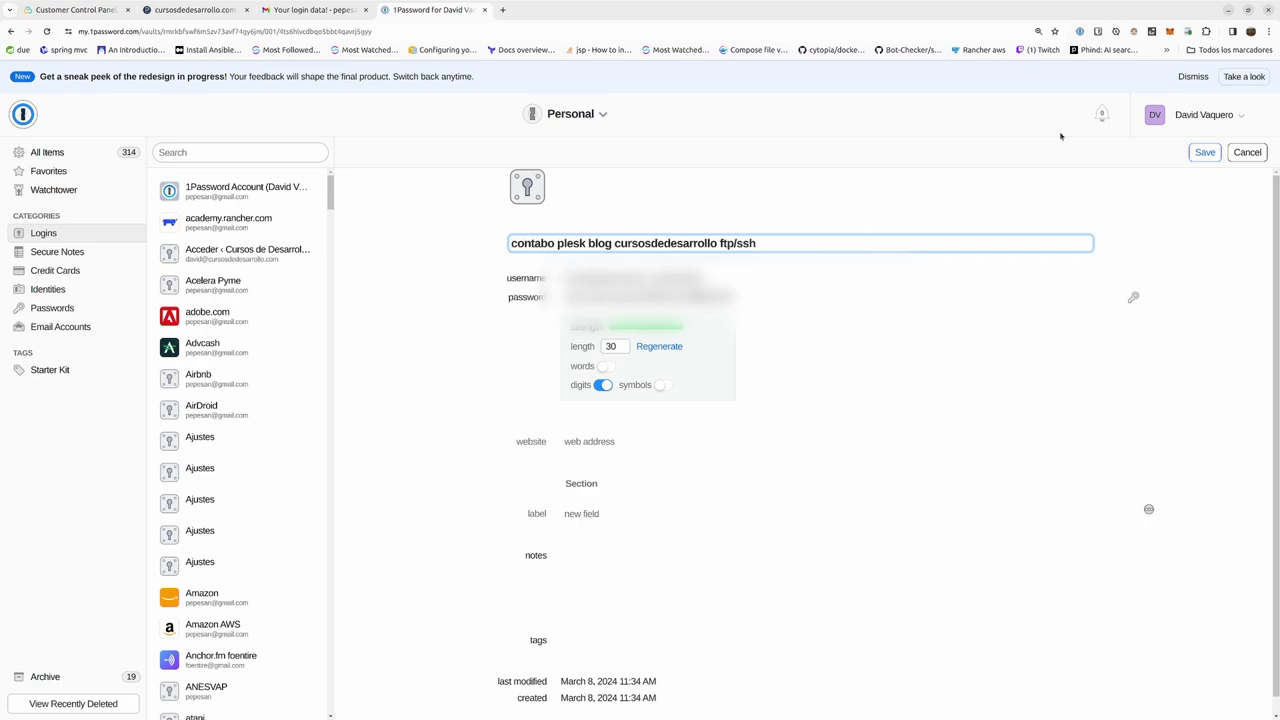
{"action": "left_click", "coordinate": [1205, 152]}
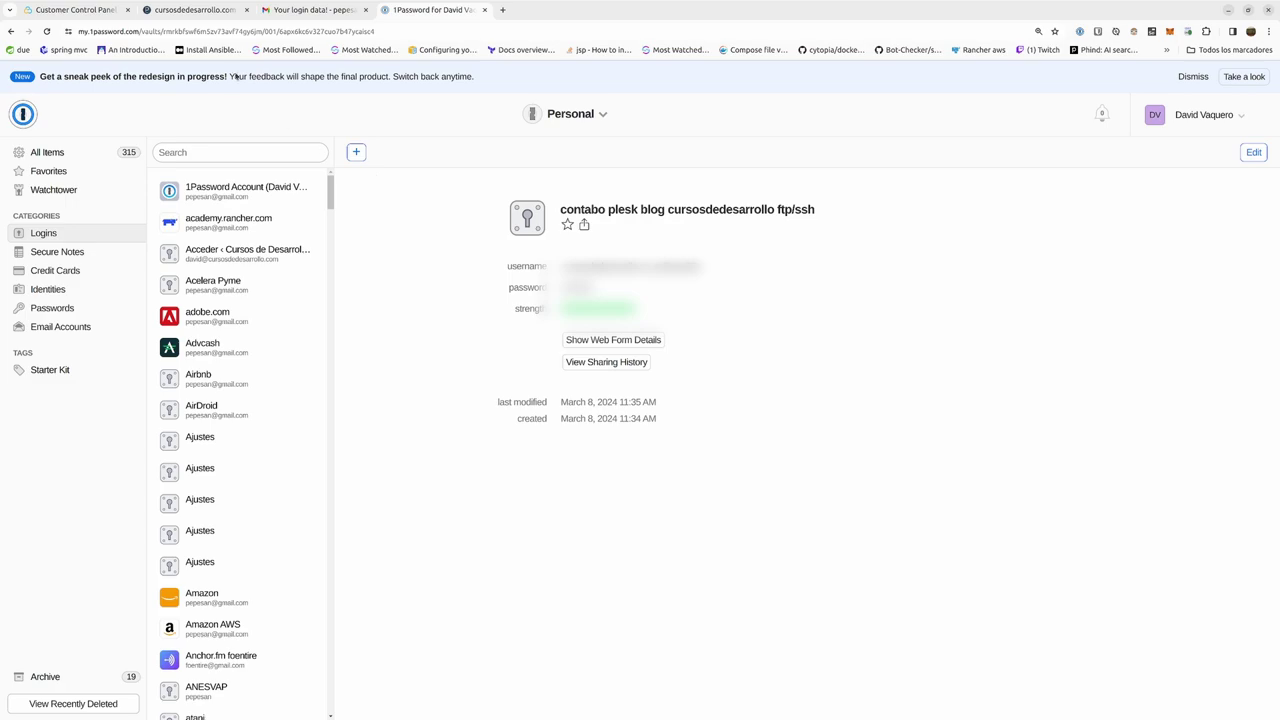
Return to Plesk and examine the cursosdedesarrollo.com dashboard, including its tools and additional statistics options.
{"action": "left_click", "coordinate": [97, 14]}
{"action": "left_click", "coordinate": [190, 10]}
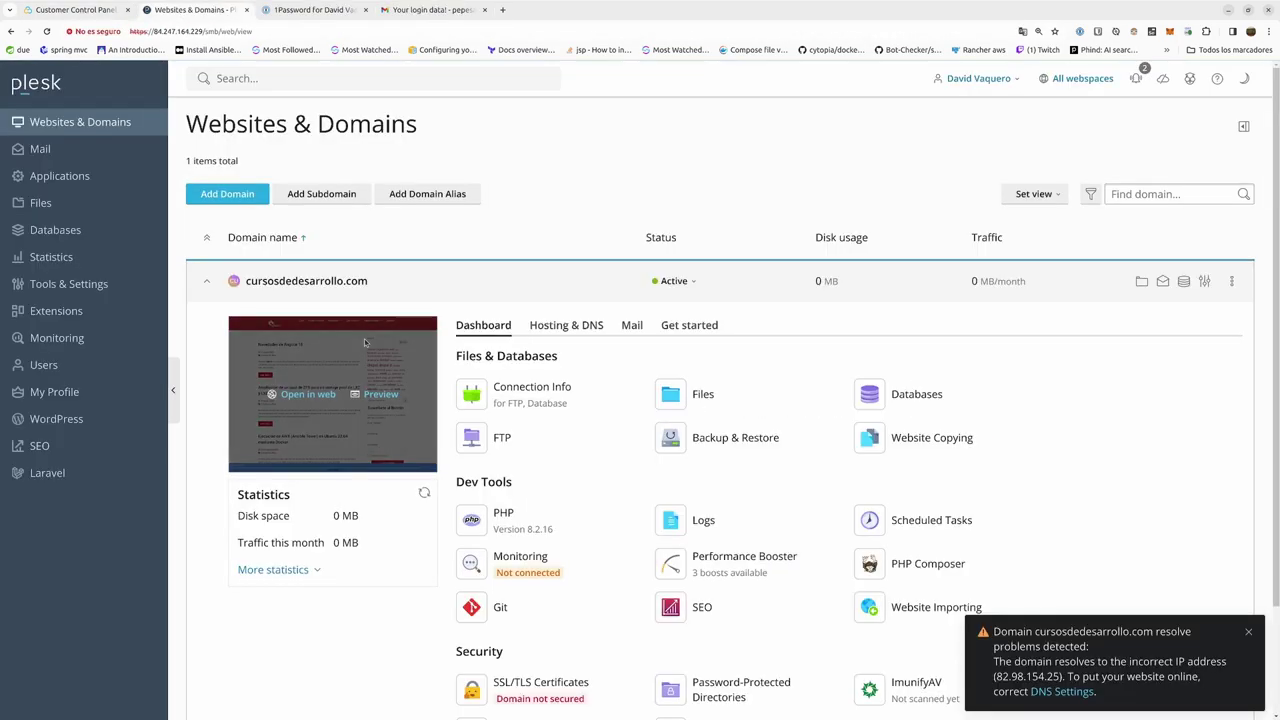
{"action": "scroll", "coordinate": [367, 338], "scroll_direction": "down", "scroll_amount": 2}
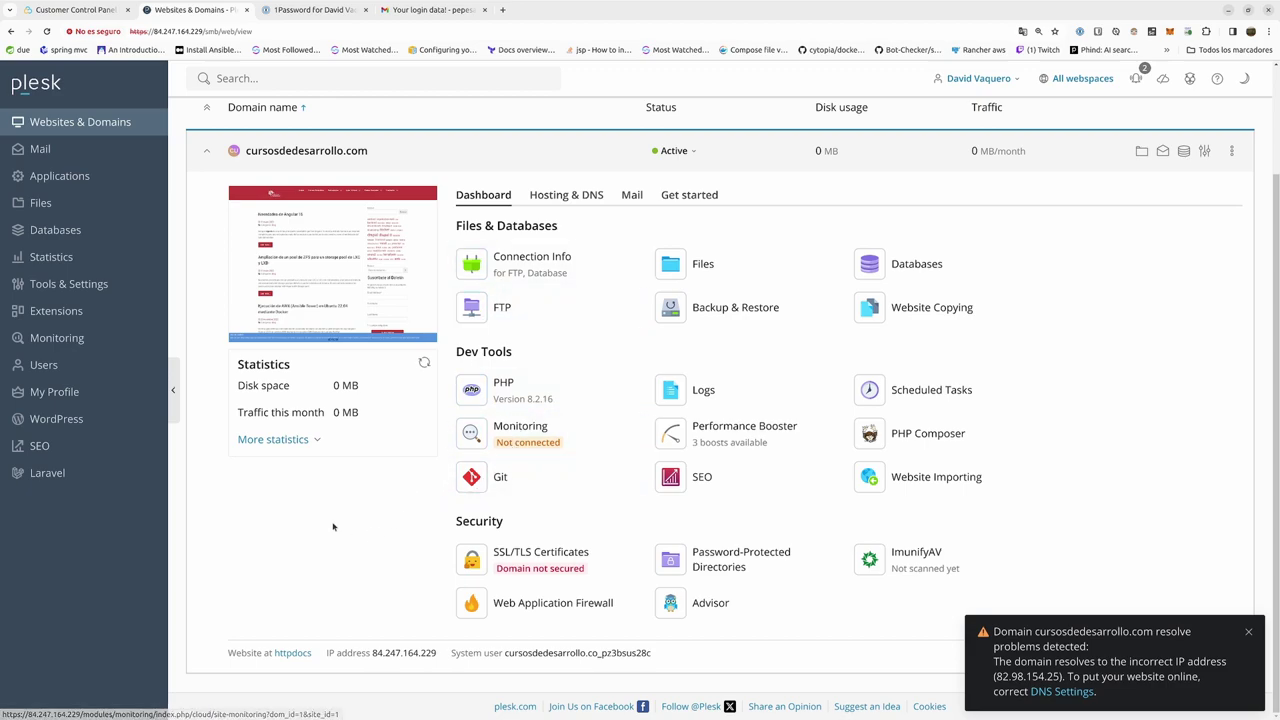
{"action": "left_click", "coordinate": [310, 439]}
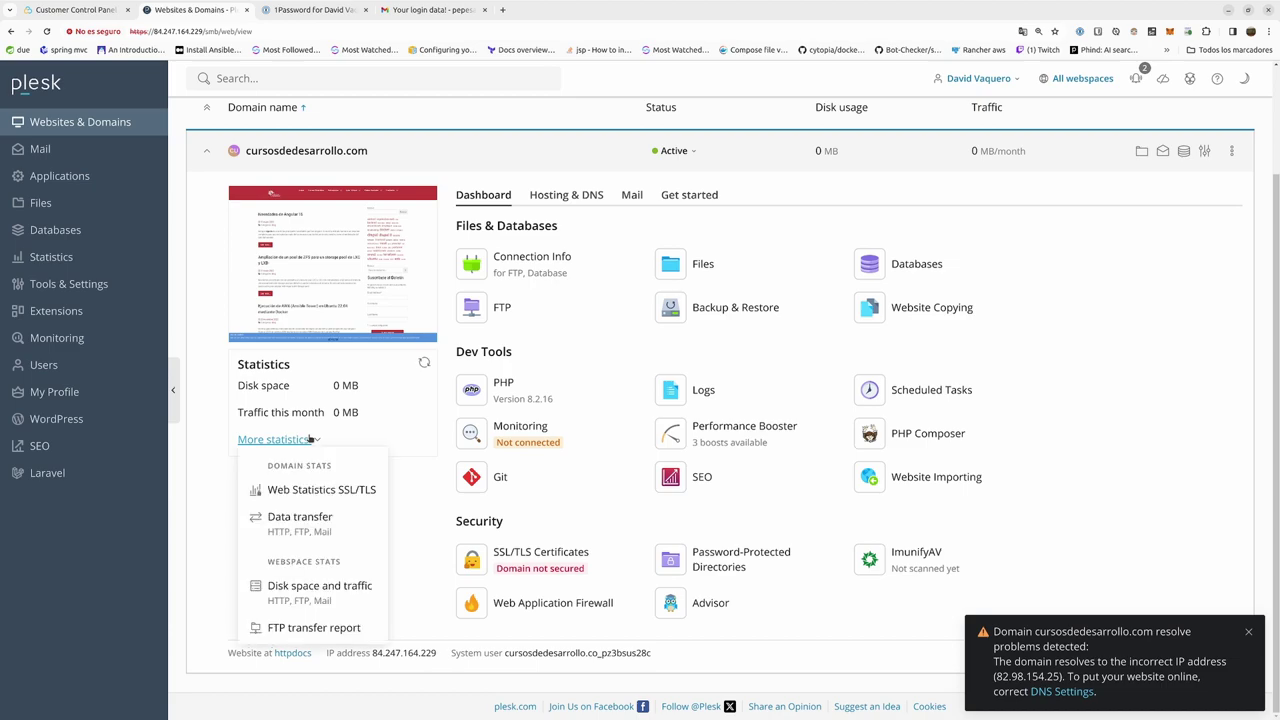
{"action": "left_click", "coordinate": [417, 539]}
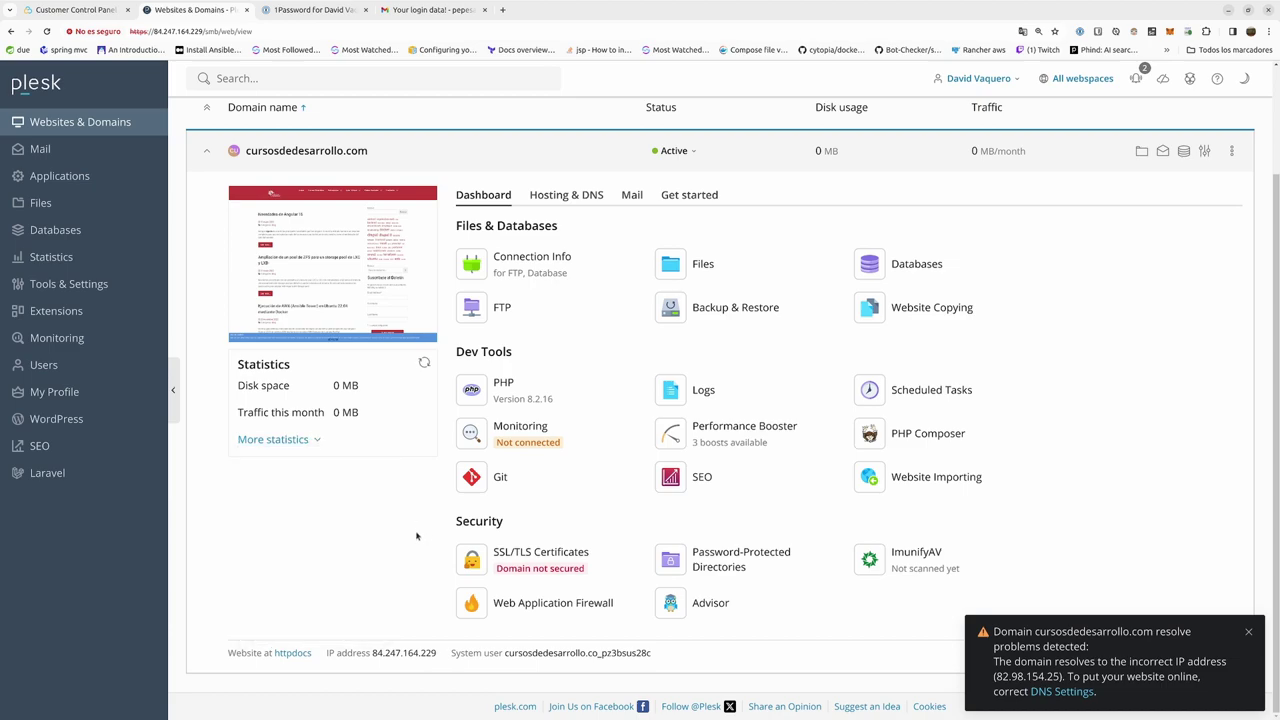
{"action": "scroll", "coordinate": [440, 500], "scroll_direction": "up", "scroll_amount": 2}
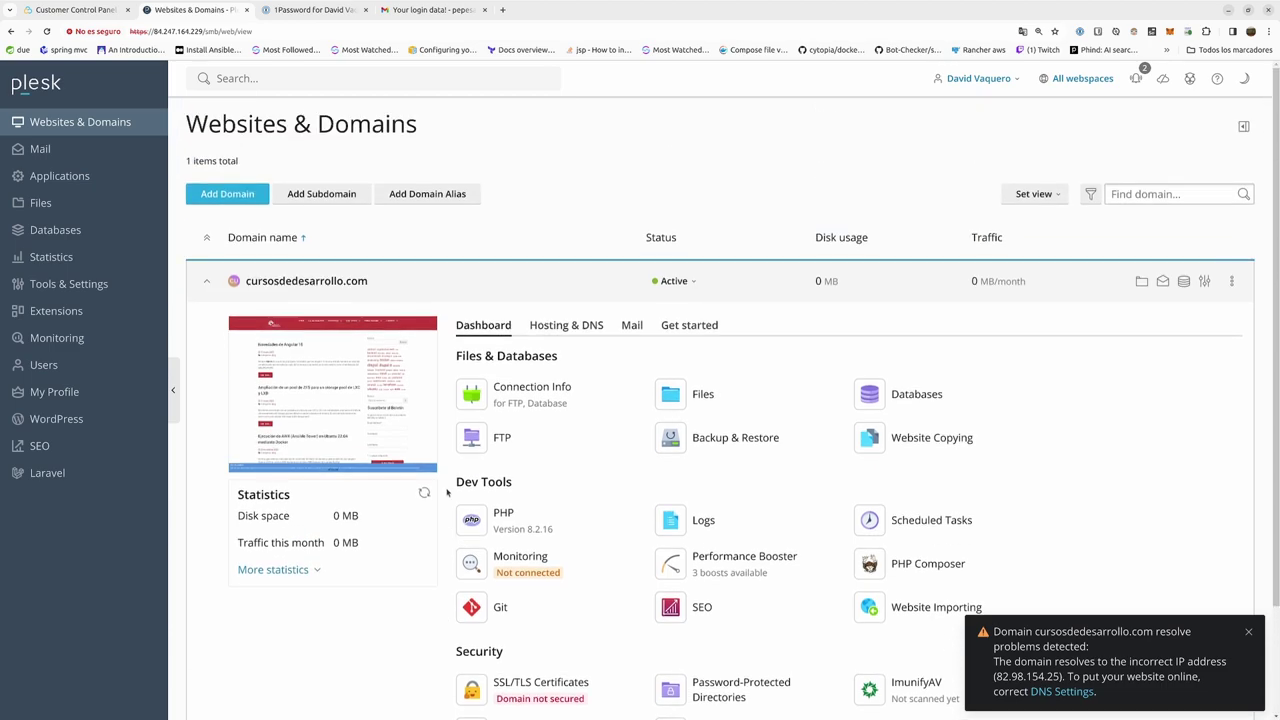
{"action": "scroll", "coordinate": [447, 491], "scroll_direction": "down", "scroll_amount": 2}
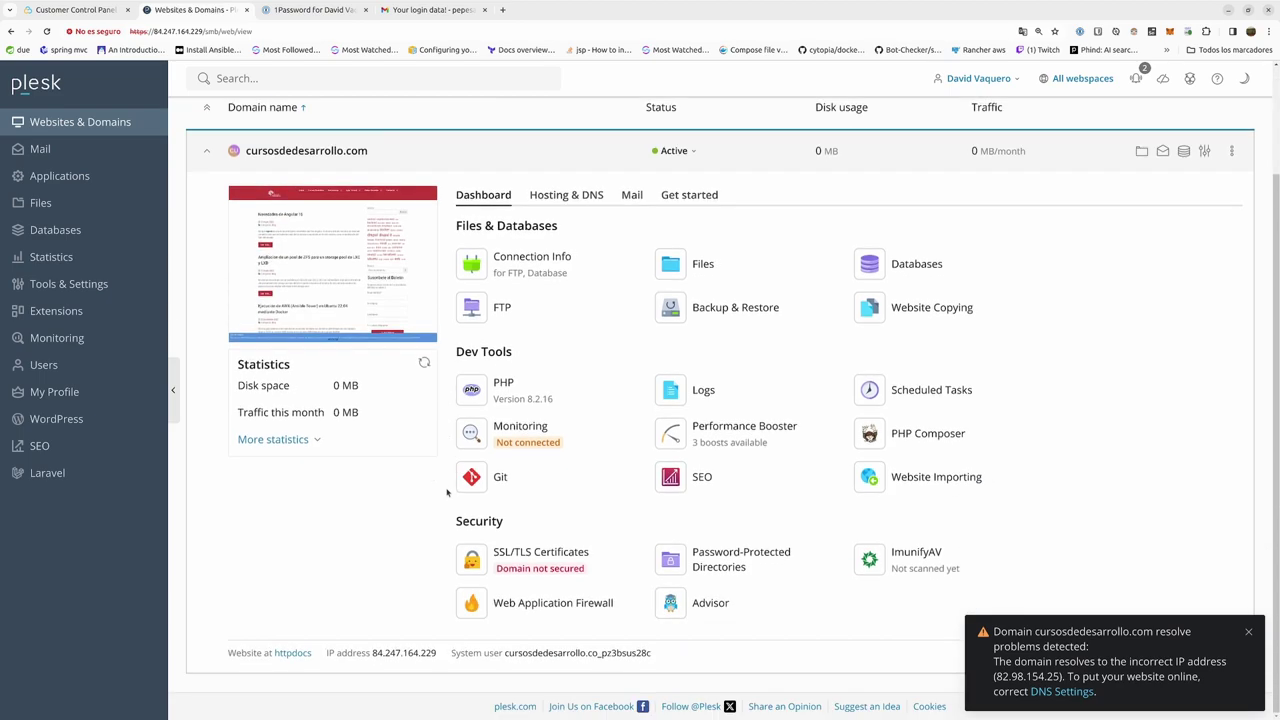
{"action": "scroll", "coordinate": [447, 491], "scroll_direction": "up", "scroll_amount": 2}
{"action": "scroll", "coordinate": [447, 491], "scroll_direction": "down", "scroll_amount": 2}
Open the hosting settings of cursosdedesarrollo.com to view its domain, hosting type and SSL/TLS options.
{"action": "left_click", "coordinate": [567, 194]}
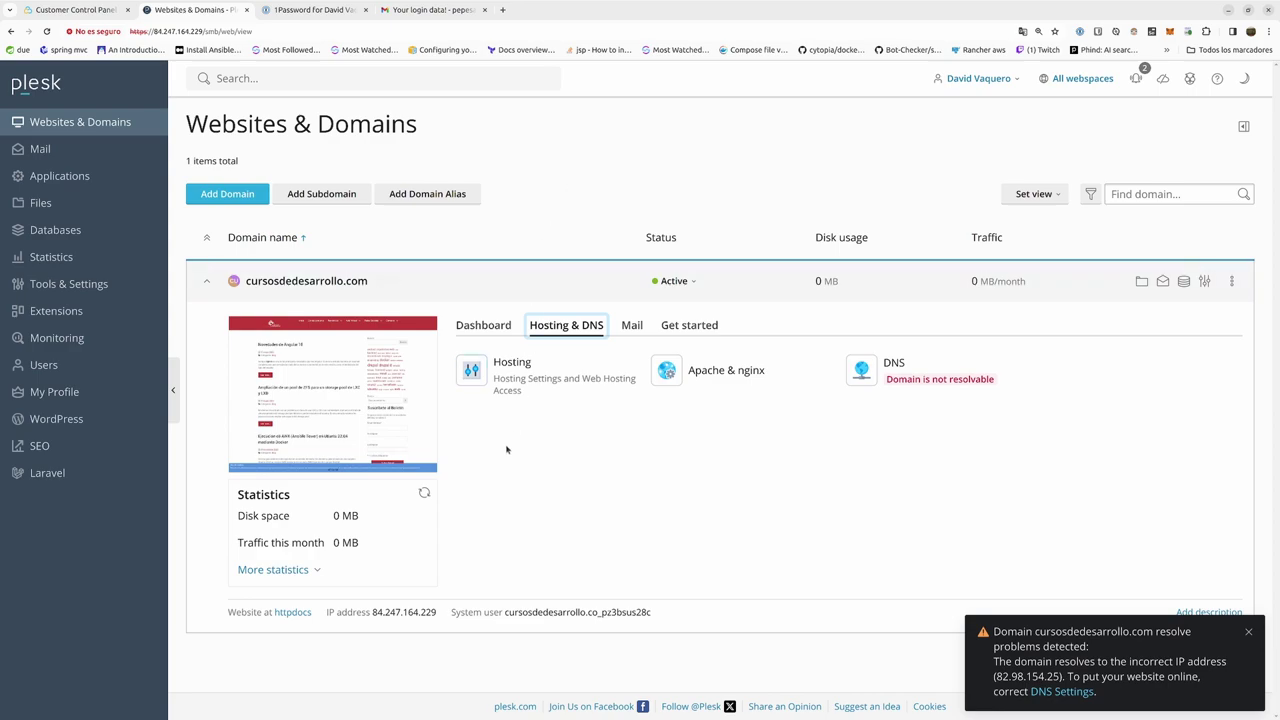
{"action": "left_click", "coordinate": [527, 382]}
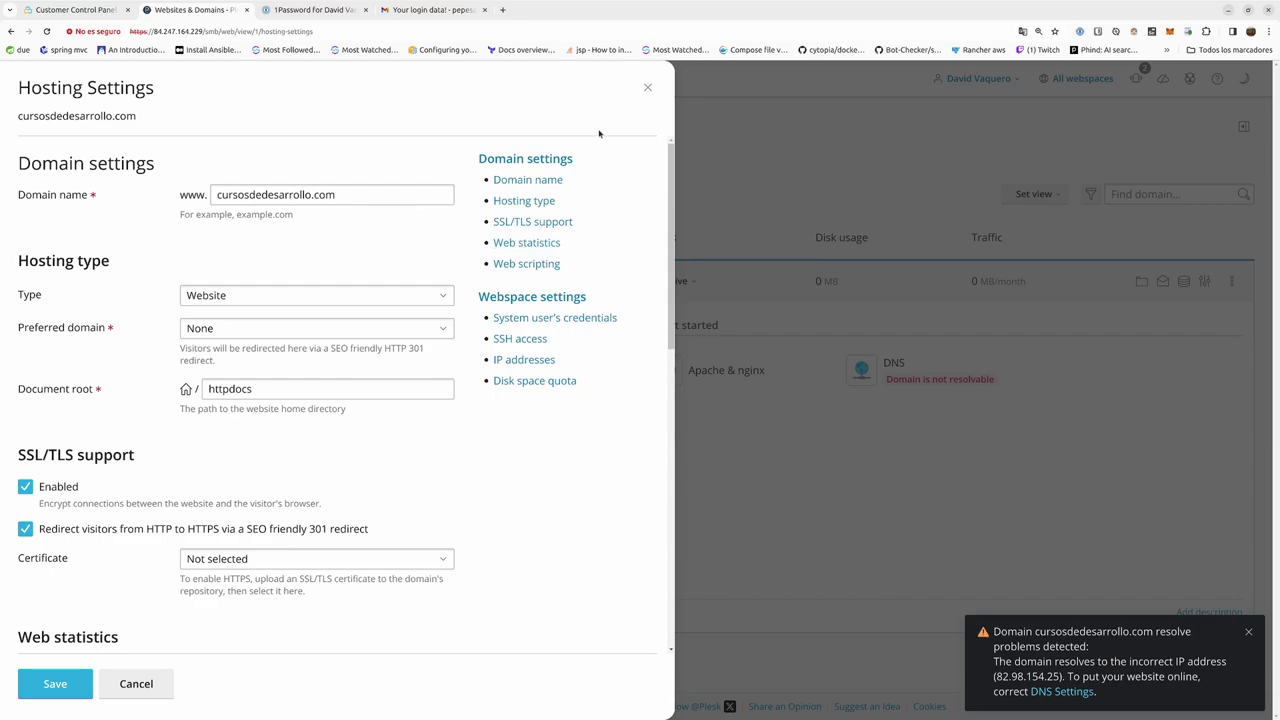
{"action": "left_click", "coordinate": [648, 88]}
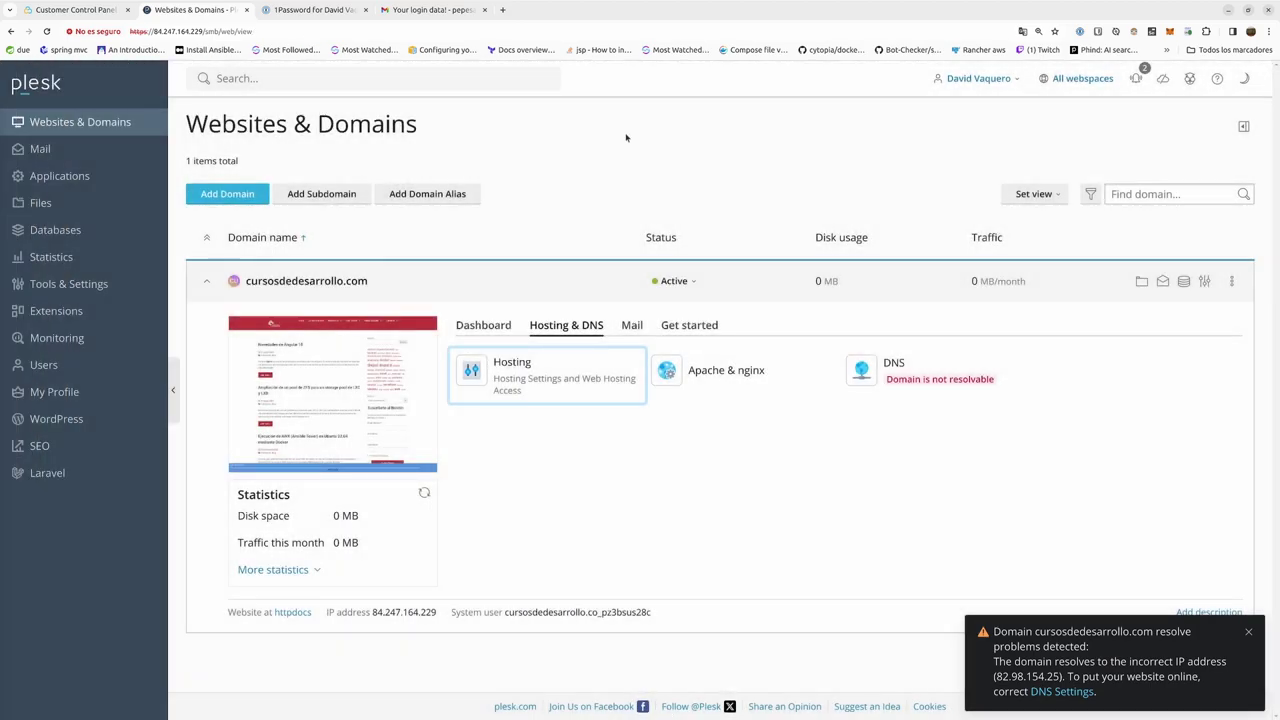
{"action": "left_click", "coordinate": [548, 379]}
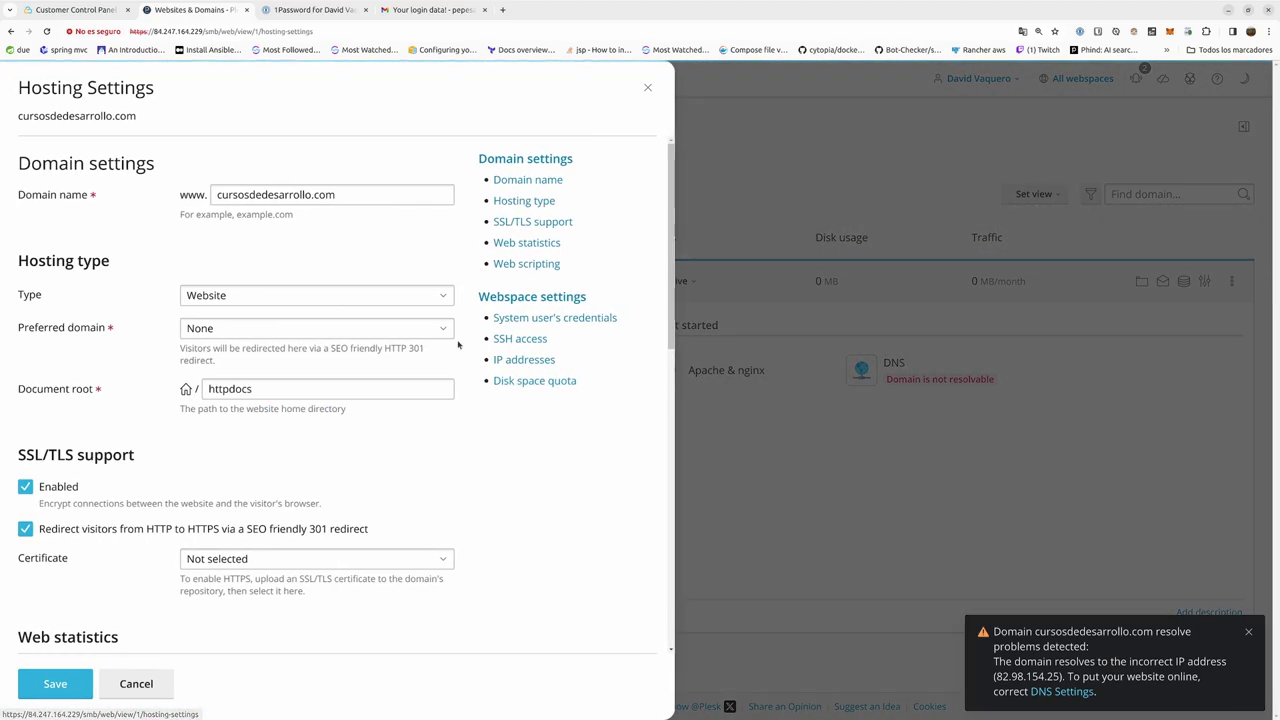
Review the SSL/TLS support and SSH access sections of the cursosdedesarrollo.com hosting settings and close the settings.
{"action": "left_click", "coordinate": [530, 221]}
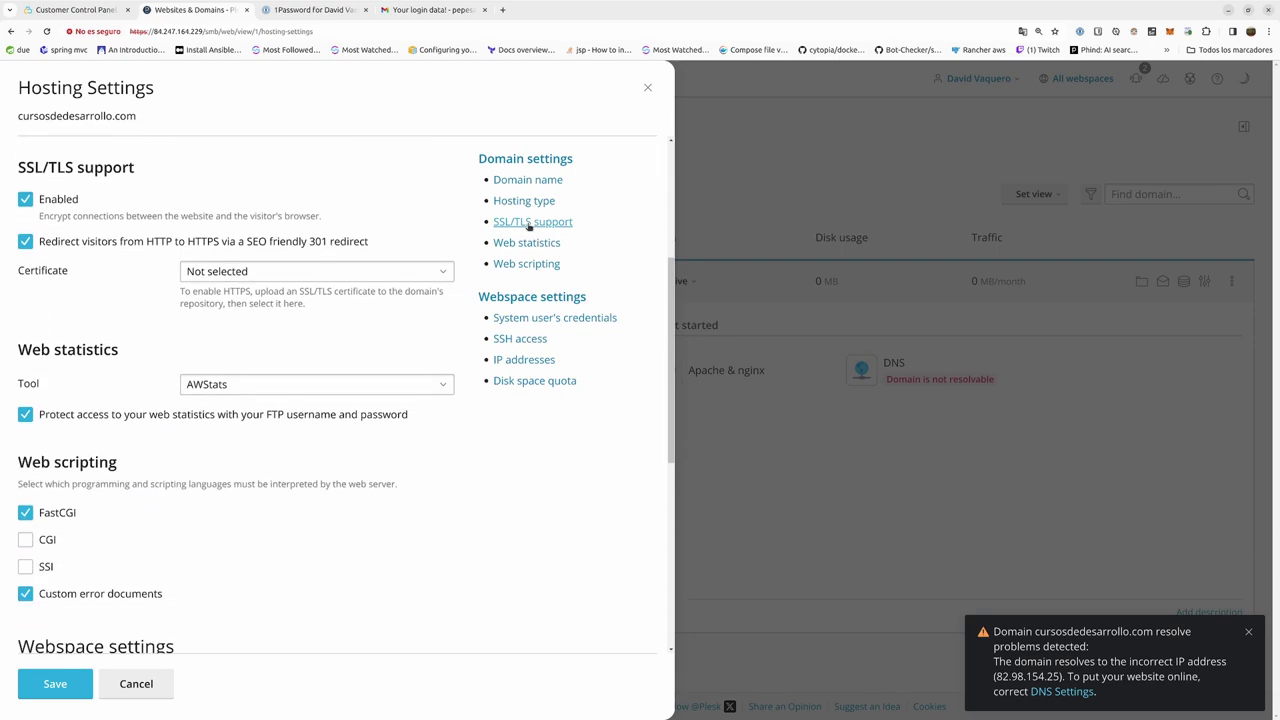
{"action": "left_click", "coordinate": [533, 340]}
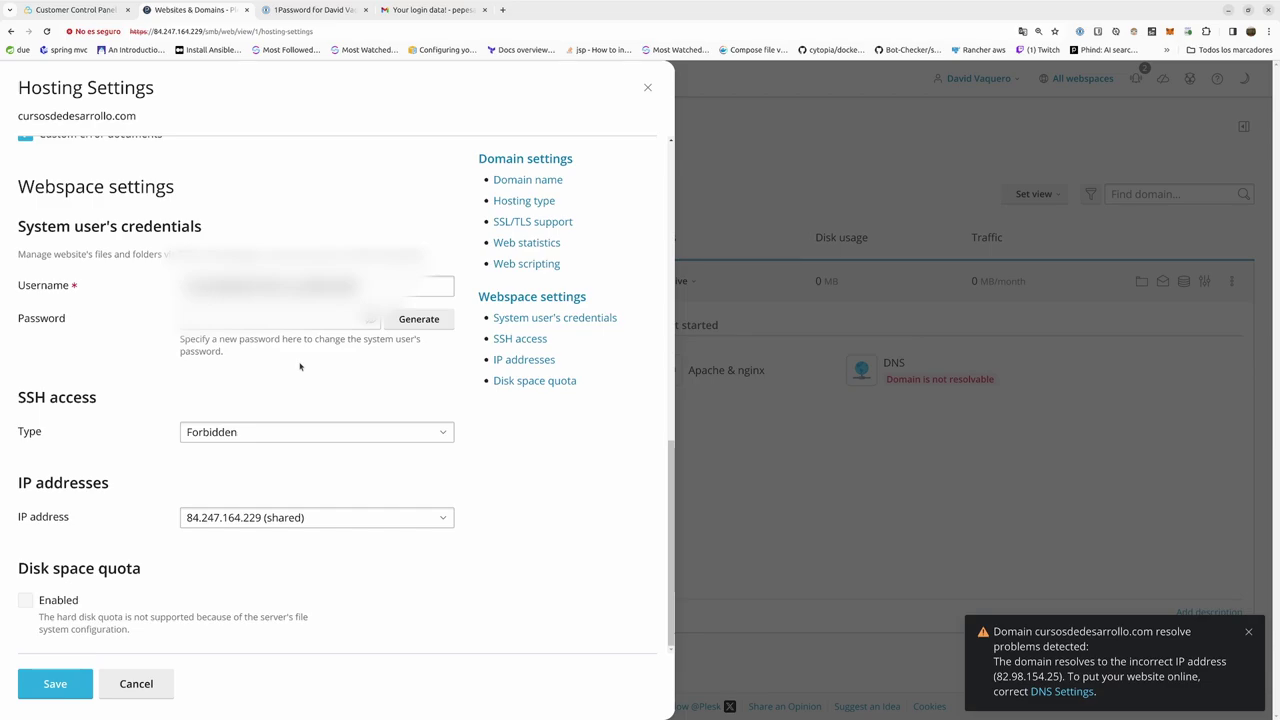
{"action": "left_click", "coordinate": [647, 87]}
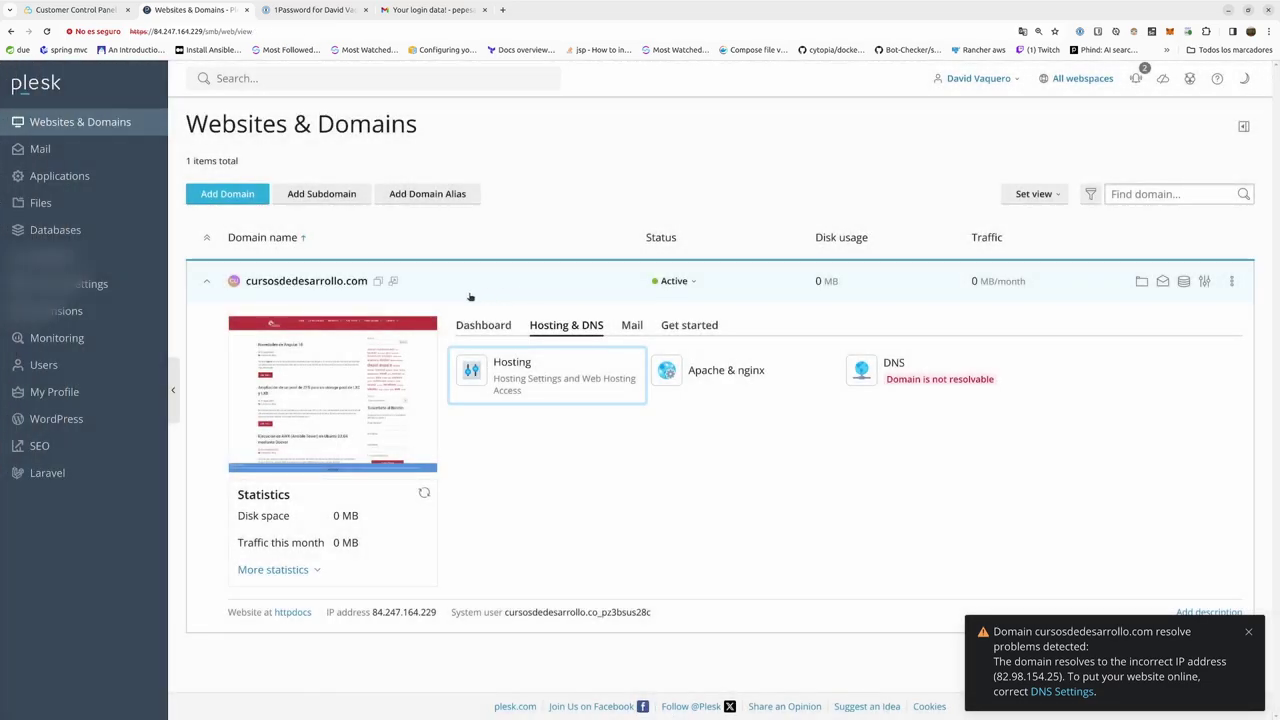
Reopen the hosting settings of cursosdedesarrollo.com, inspect the available SSH access types, and close the settings without saving.
{"action": "left_click", "coordinate": [515, 383]}
{"action": "scroll", "coordinate": [534, 437], "scroll_direction": "down", "scroll_amount": 7}
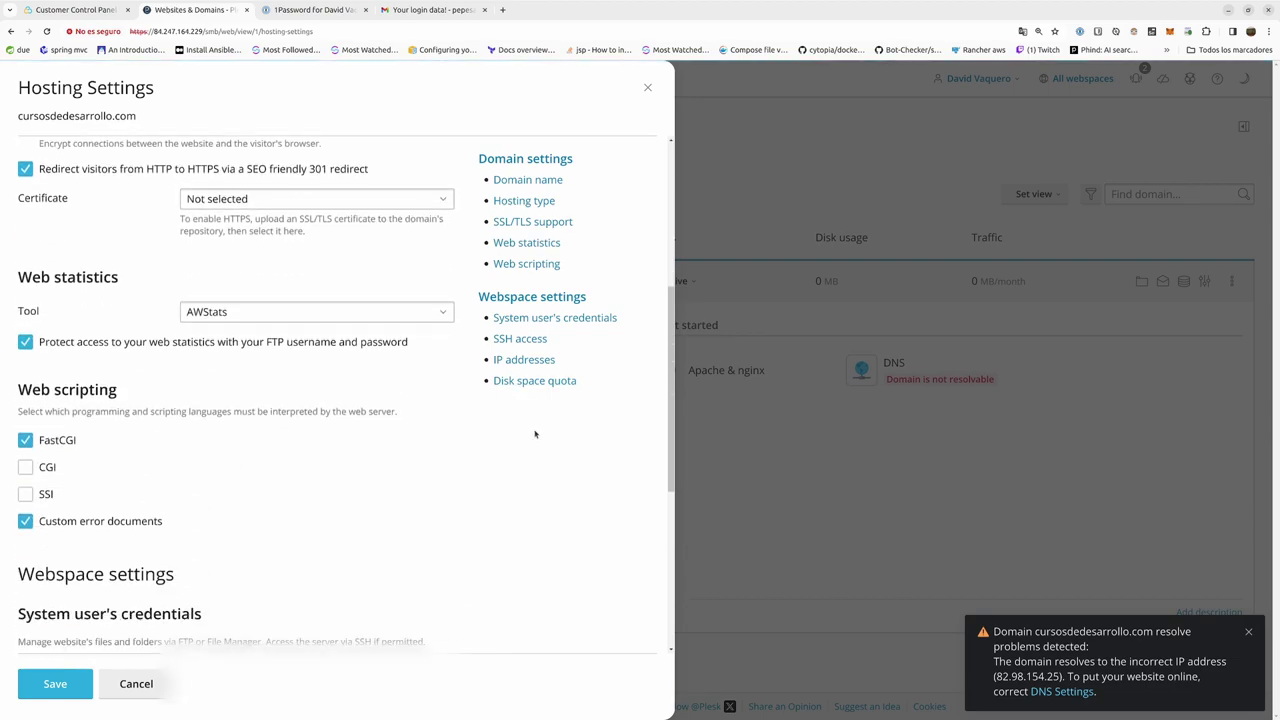
{"action": "scroll", "coordinate": [535, 434], "scroll_direction": "down", "scroll_amount": 2}
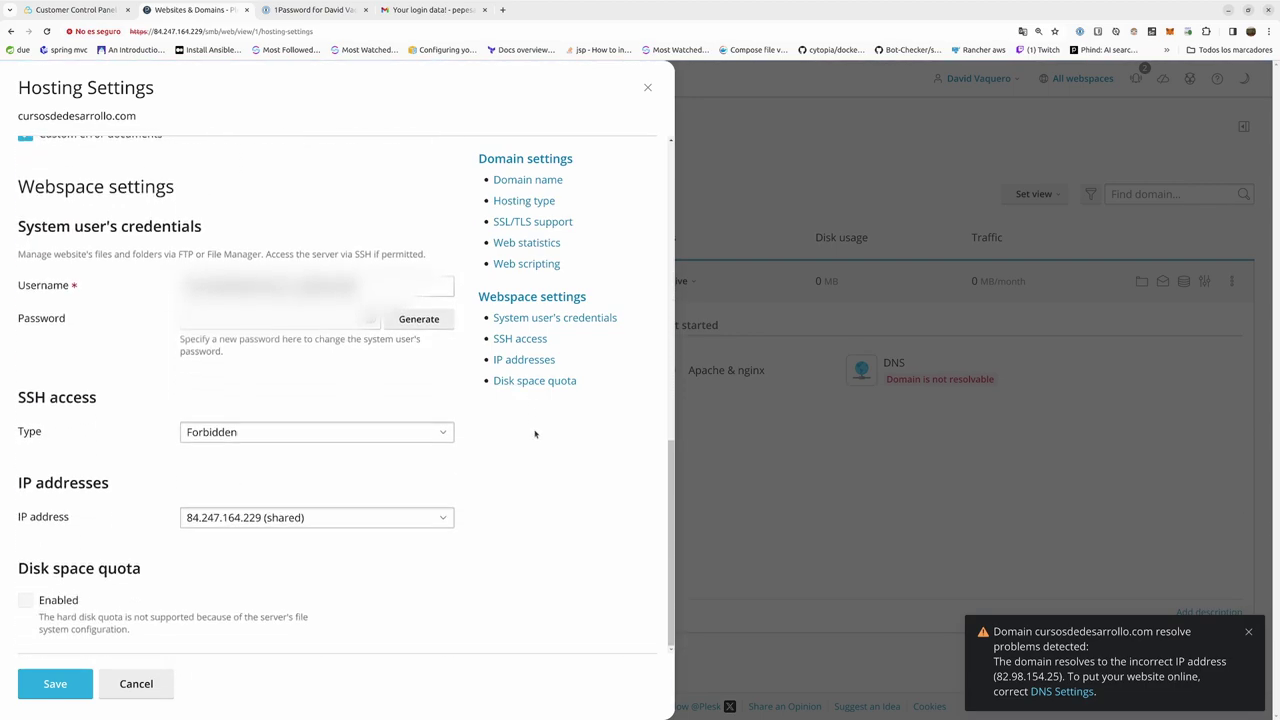
{"action": "left_click", "coordinate": [430, 433]}
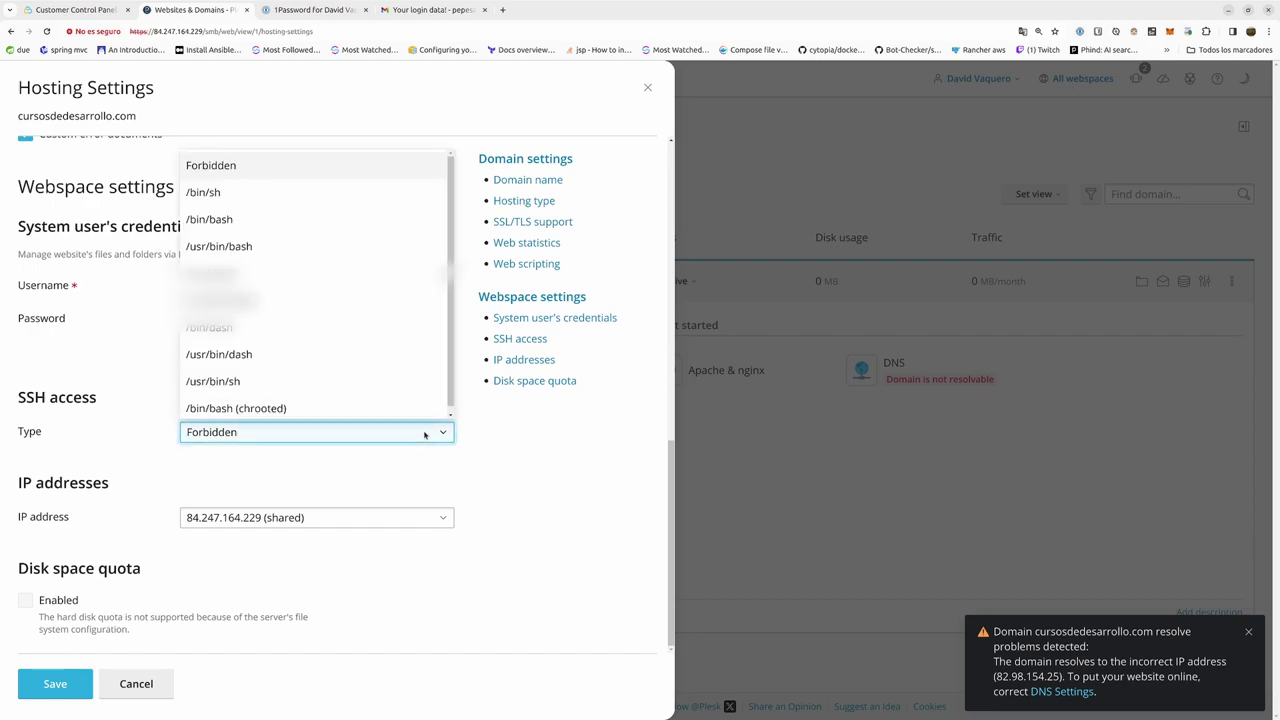
{"action": "left_click", "coordinate": [508, 457]}
{"action": "scroll", "coordinate": [534, 472], "scroll_direction": "up", "scroll_amount": 10}
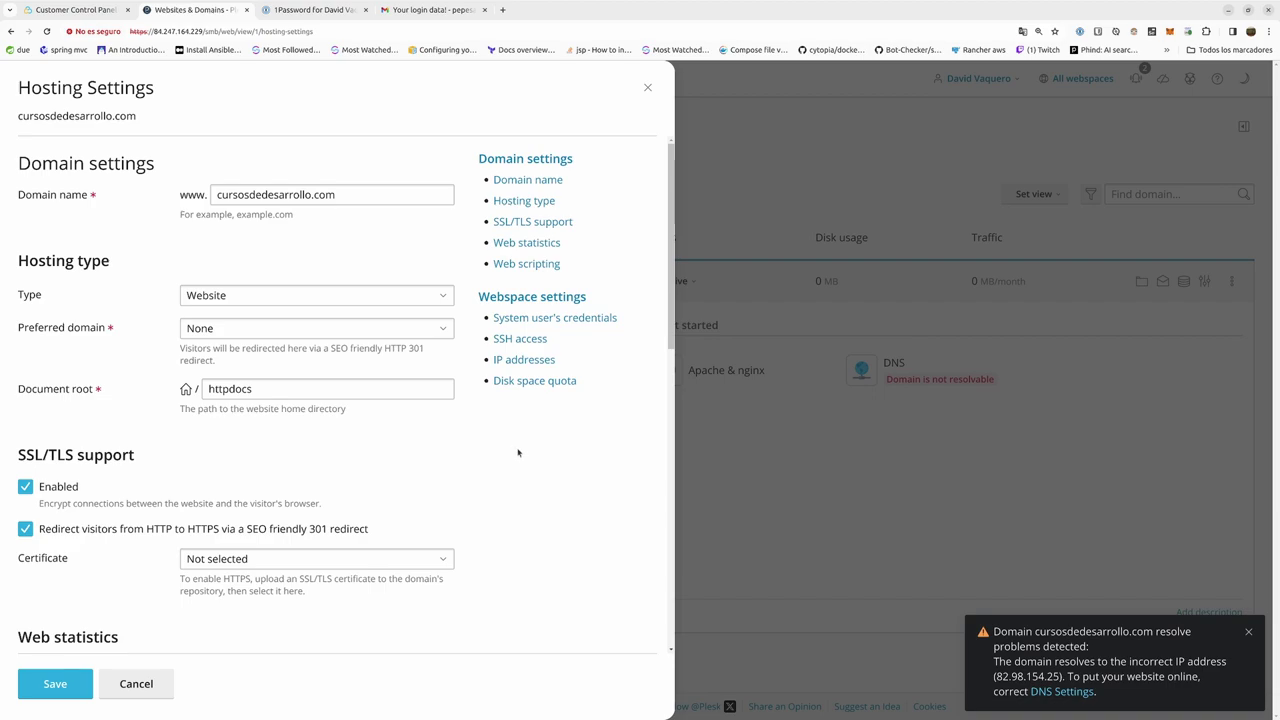
{"action": "left_click", "coordinate": [647, 88]}
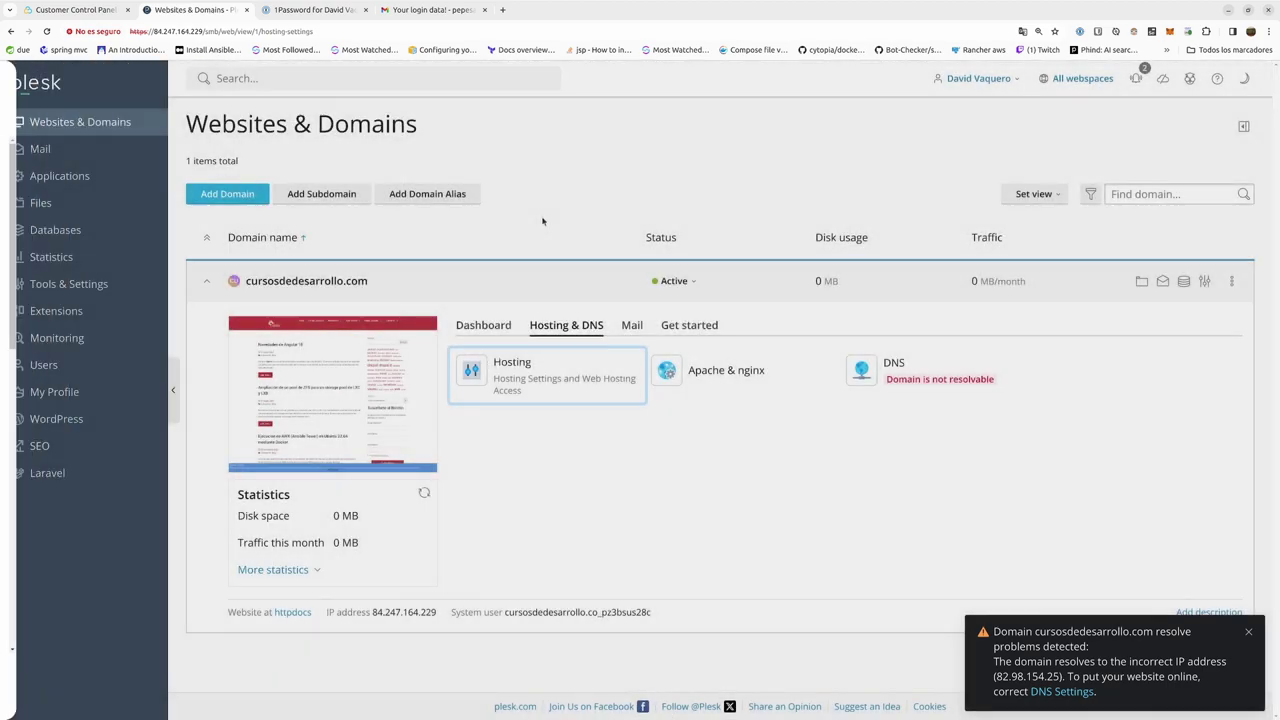
Try to open the cursosdedesarrollo.com website in a separate tab from its preview, and close that tab.
{"action": "mouse_move", "coordinate": [395, 398]}
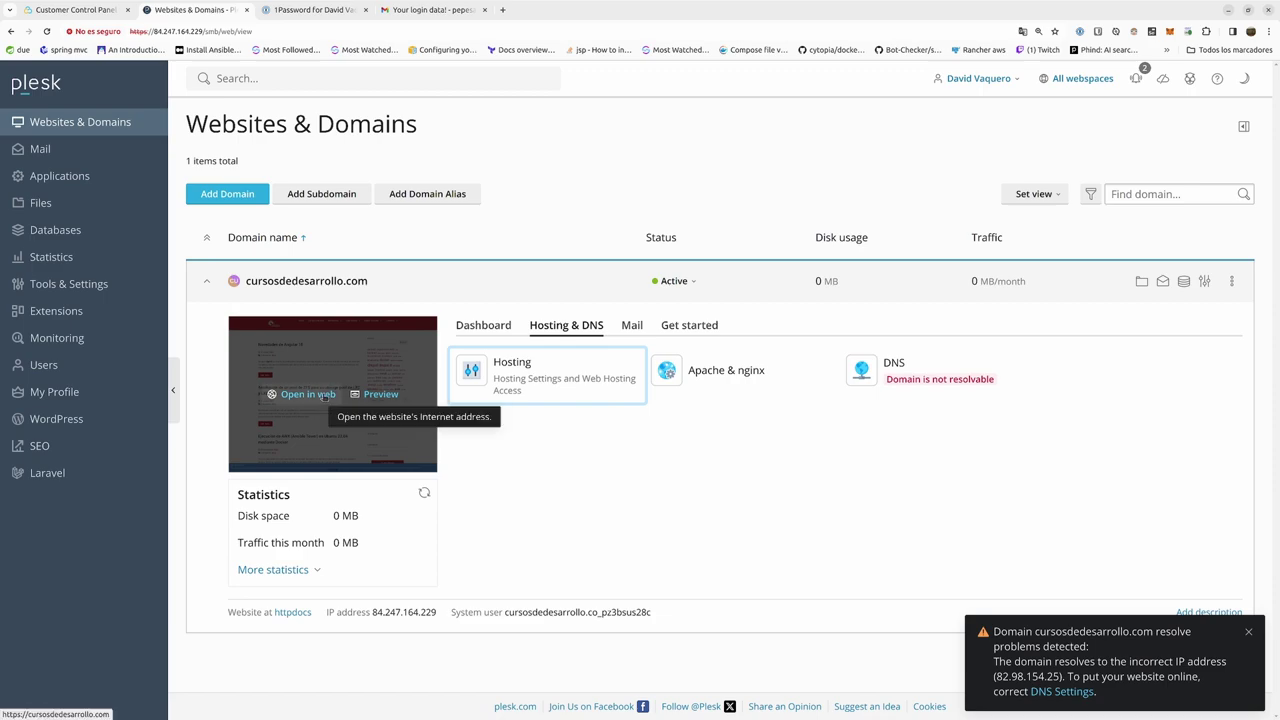
{"action": "left_click", "coordinate": [325, 397]}
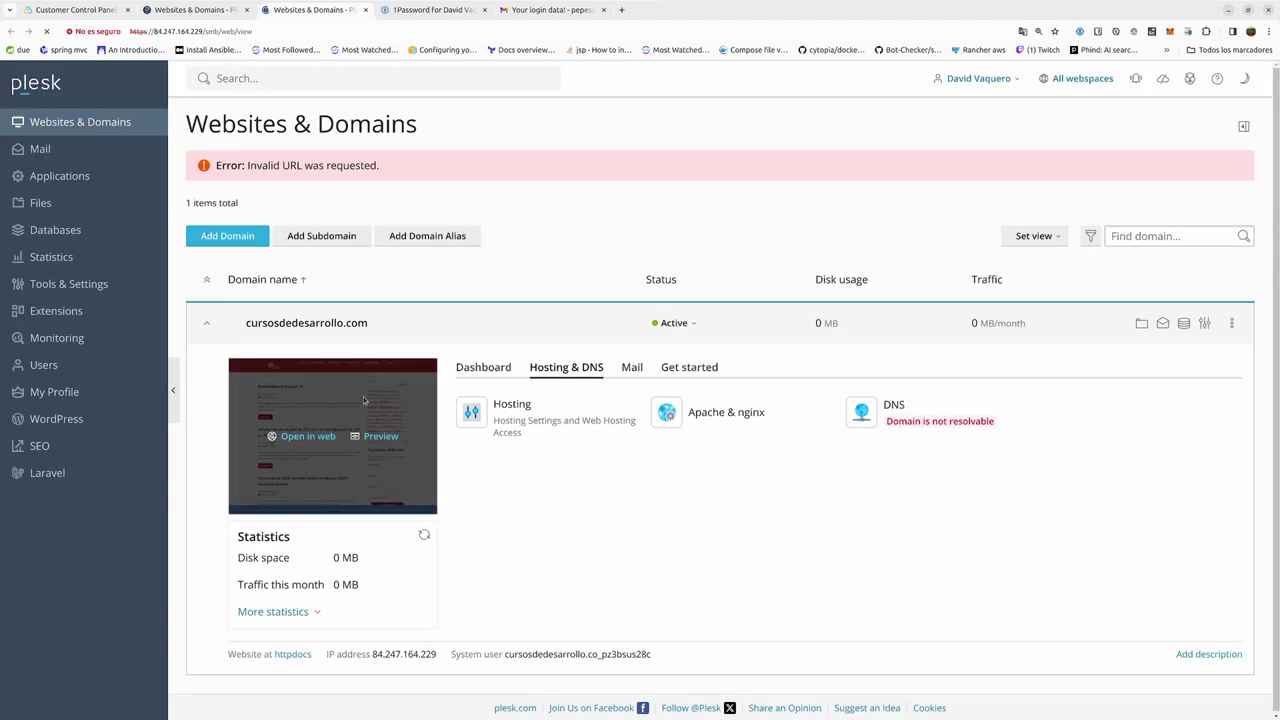
{"action": "left_click", "coordinate": [456, 294]}
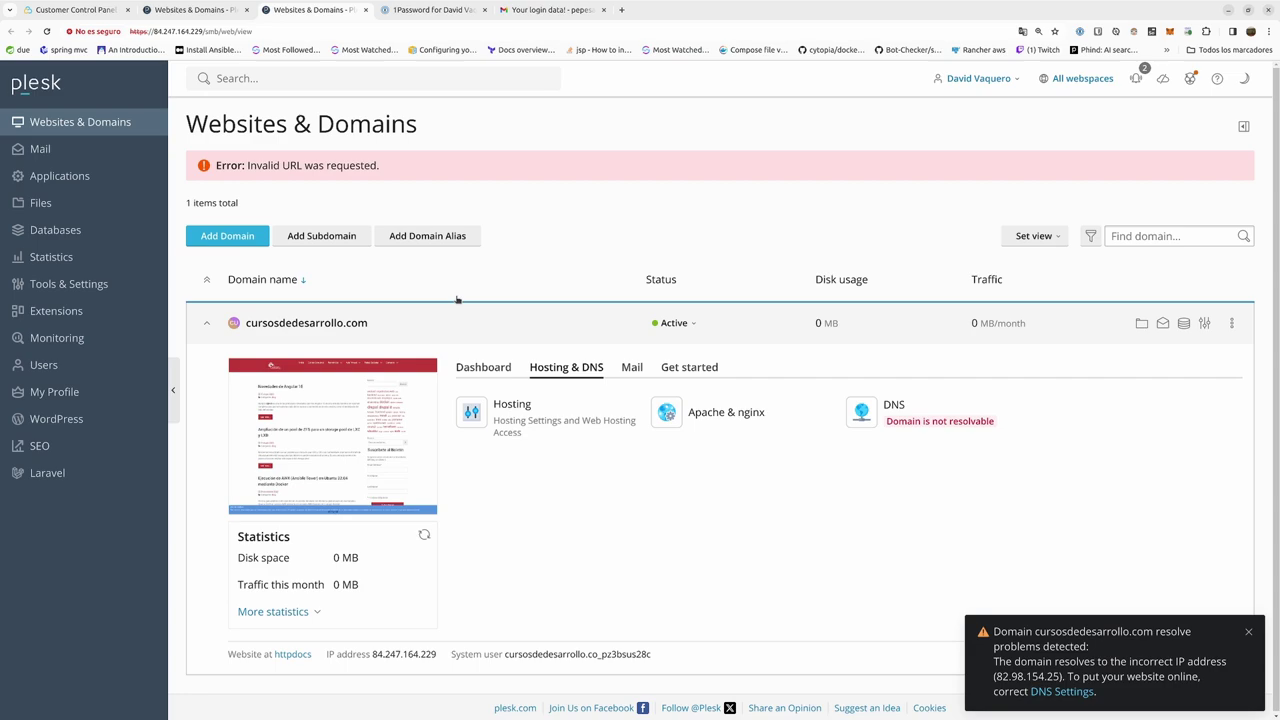
{"action": "left_click", "coordinate": [365, 10]}
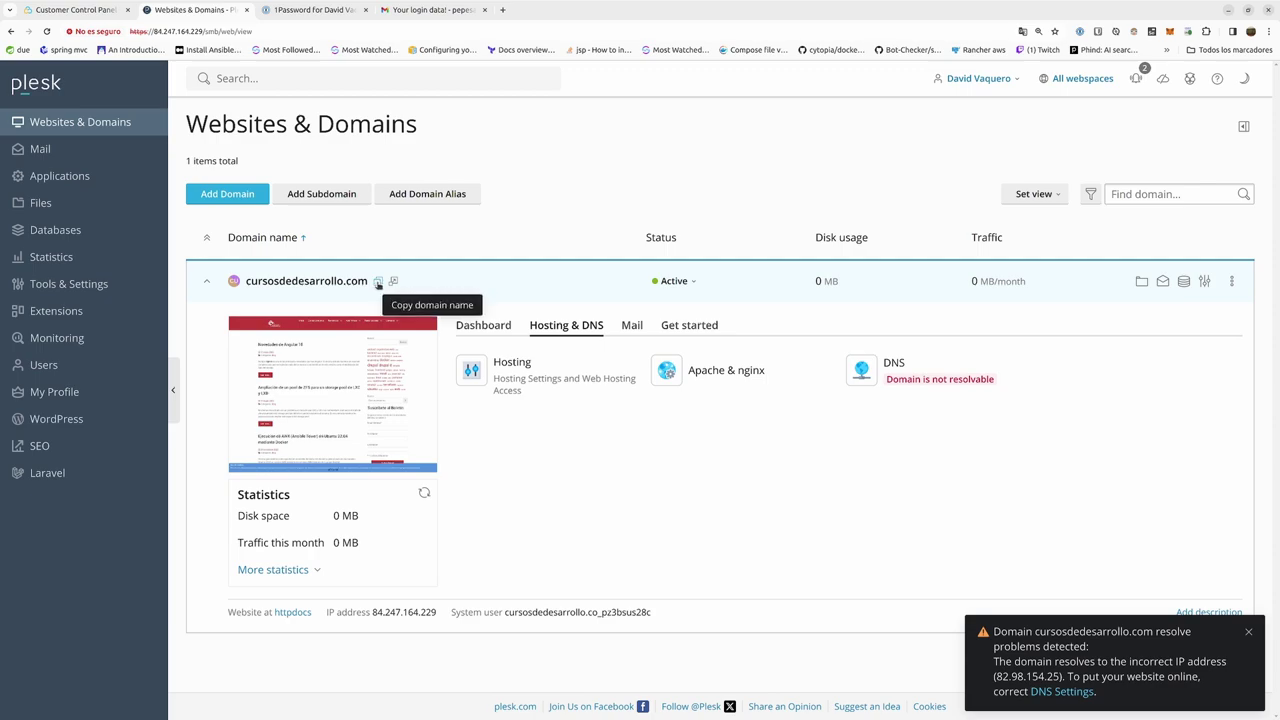
{"action": "left_click", "coordinate": [378, 283]}
{"action": "key", "text": "ctrl+t"}
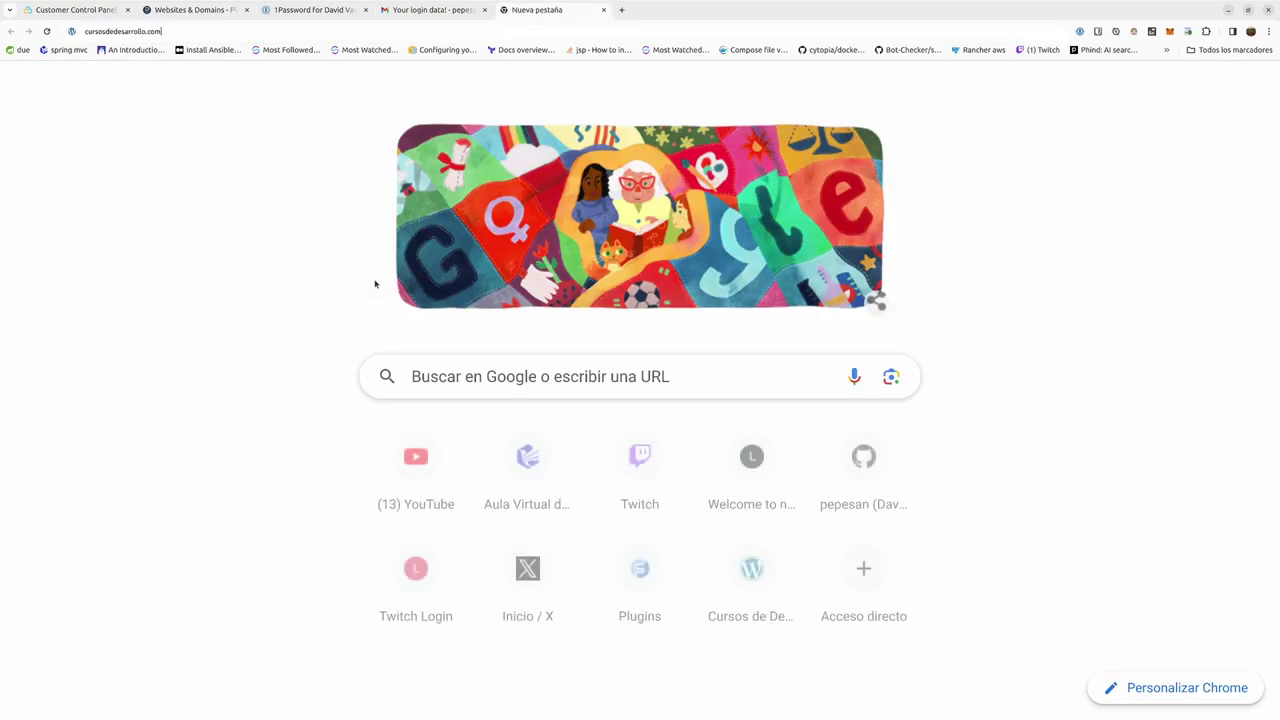
{"action": "key", "text": "ctrl+v"}
{"action": "key", "text": "Escape"}
{"action": "key", "text": "Escape"}
{"action": "middle_click", "coordinate": [533, 12]}
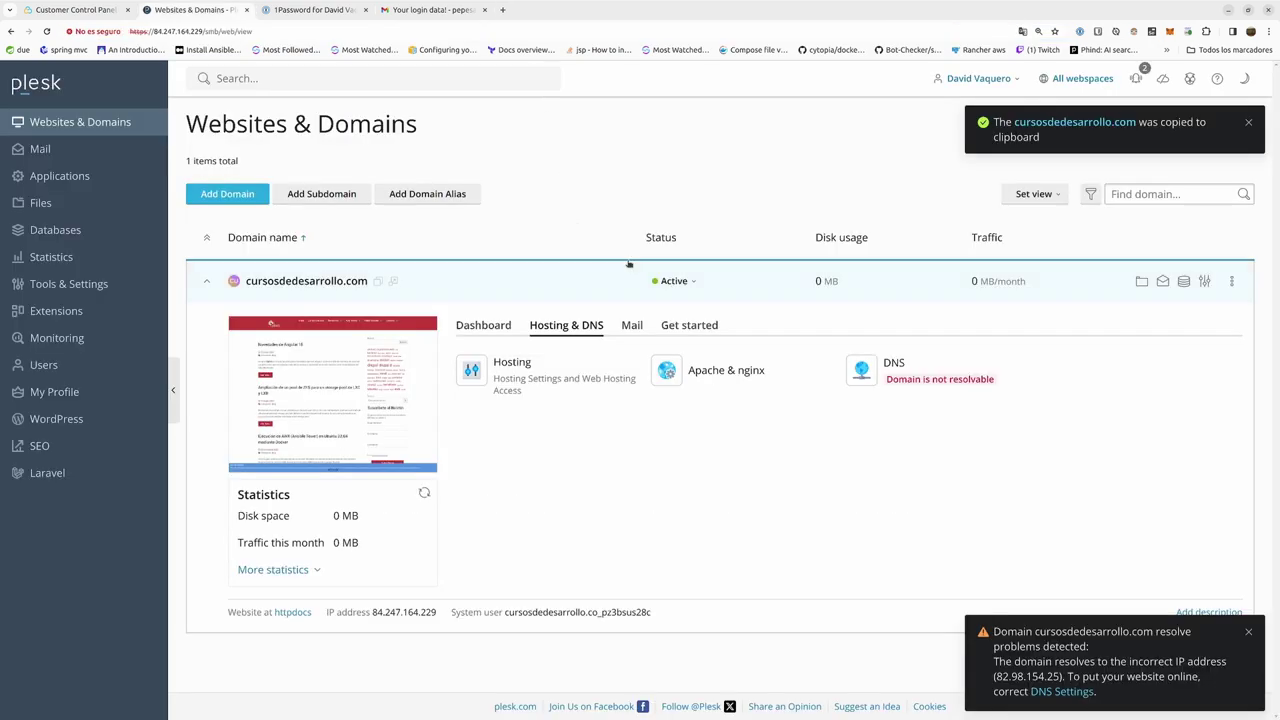
Add the subdomain beta under cursosdedesarrollo.com with beta.cursosdedesarrollo.com as its document root.
{"action": "left_click", "coordinate": [323, 197]}
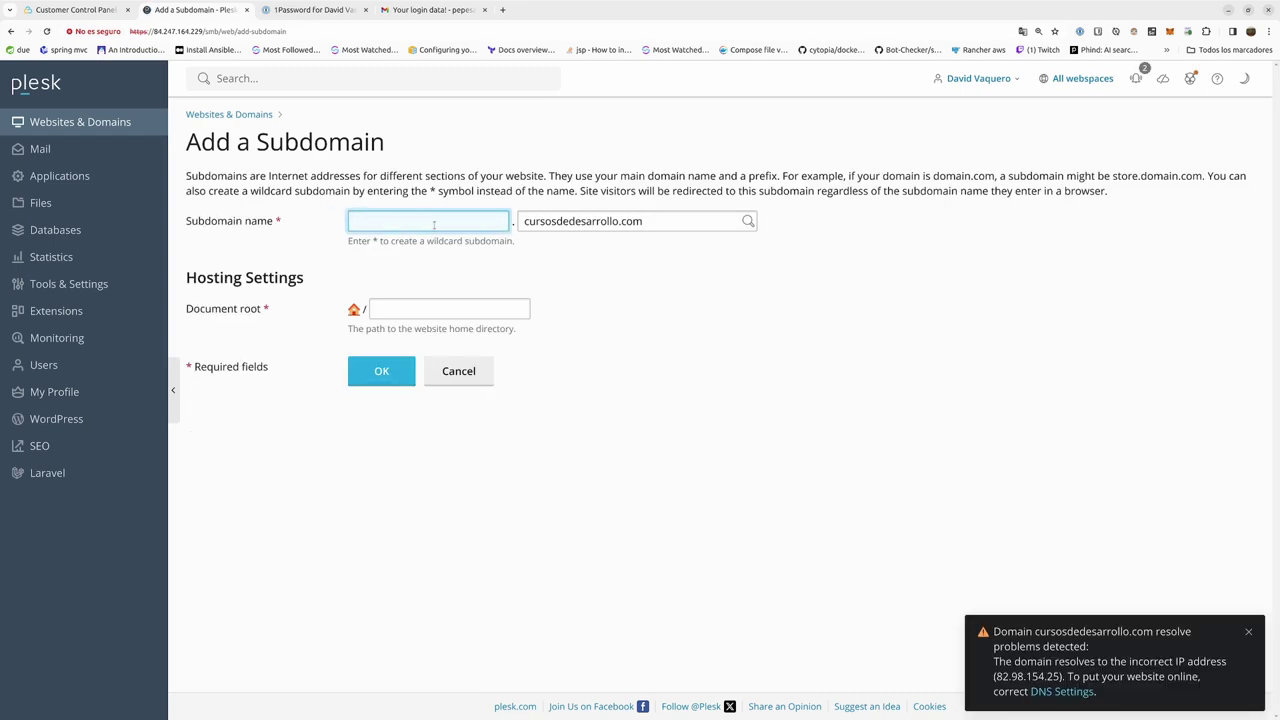
{"action": "type", "text": "beta"}
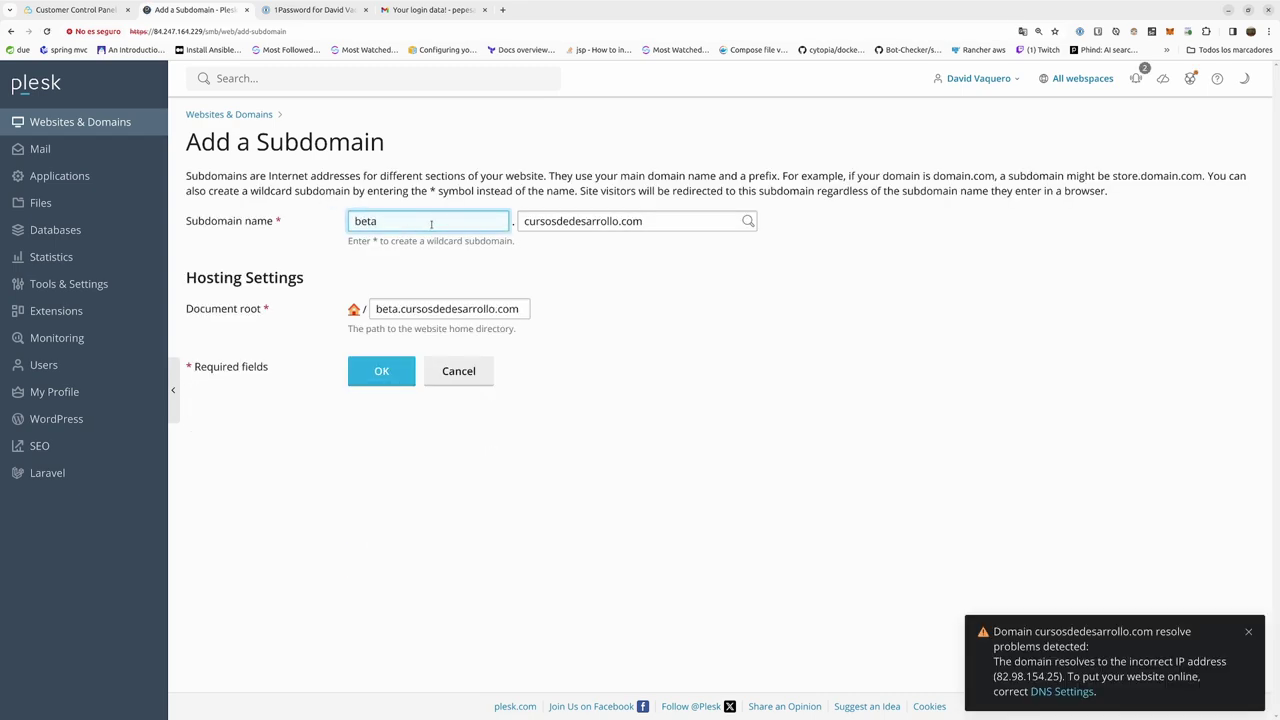
{"action": "left_click", "coordinate": [389, 375]}
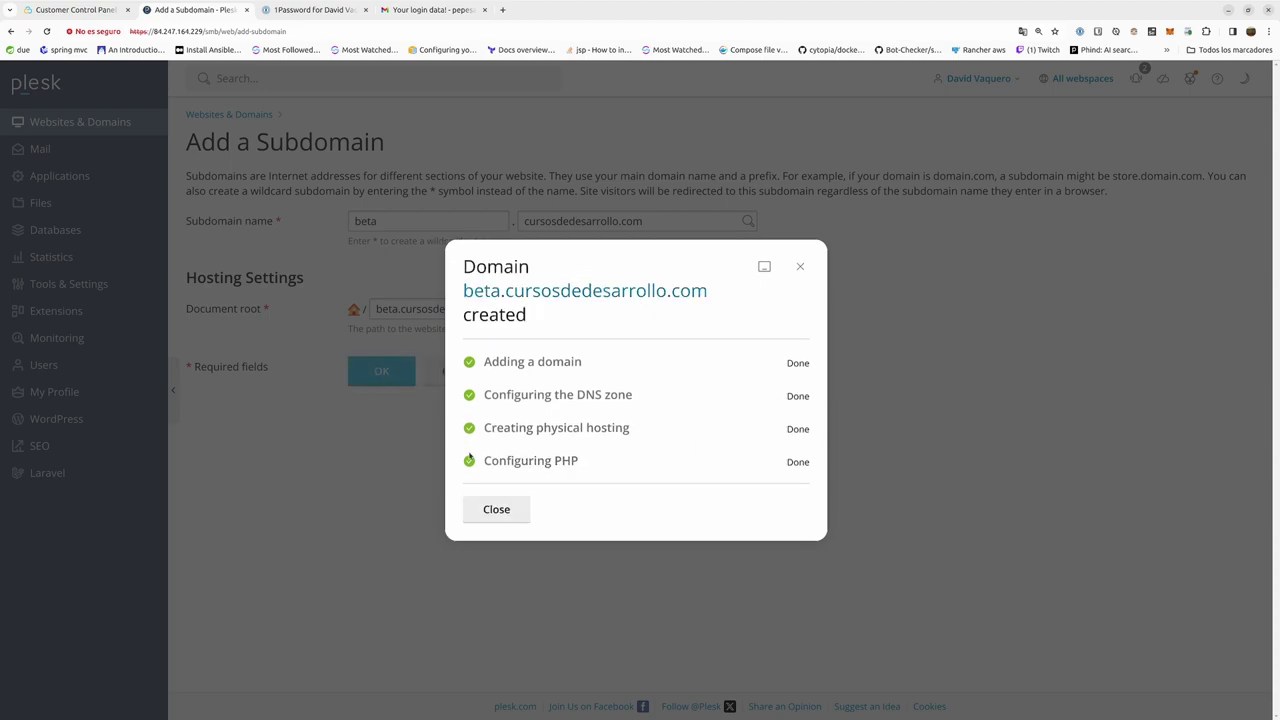
{"action": "left_click", "coordinate": [504, 514]}
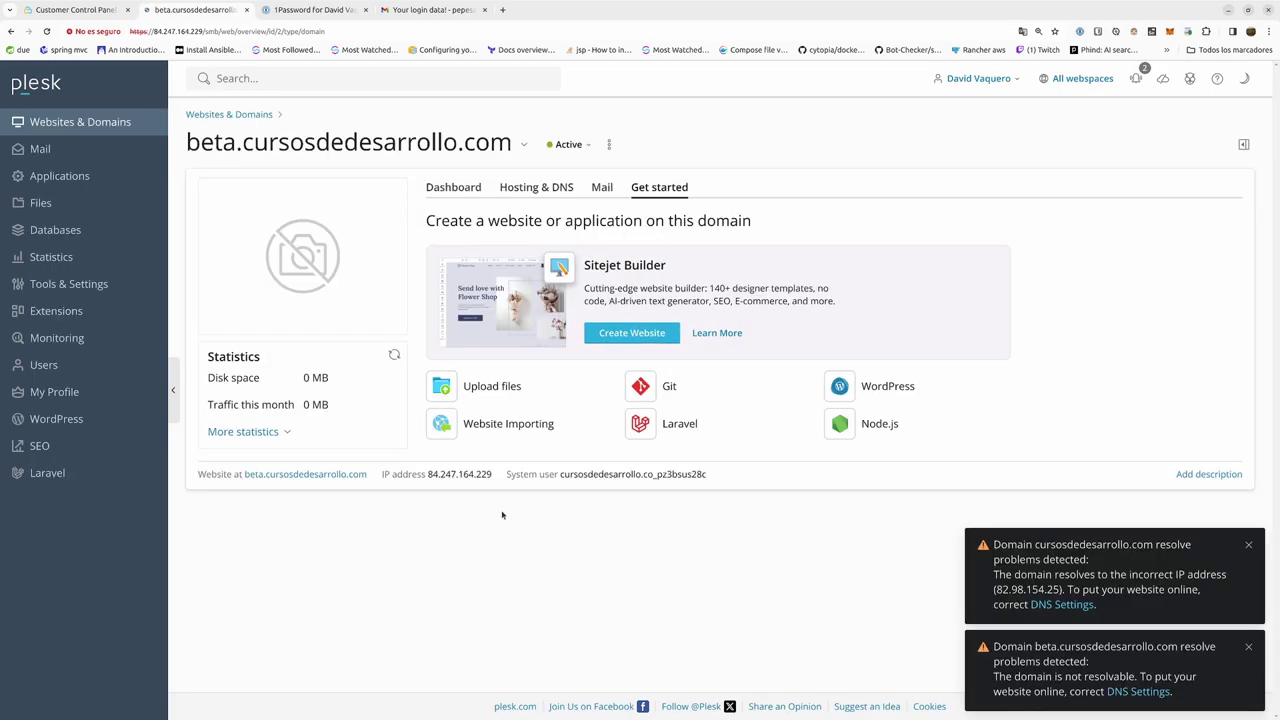
View the Sitejet Builder templates offered for beta.cursosdedesarrollo.com and return to the subdomain's overview.
{"action": "left_click", "coordinate": [630, 334]}
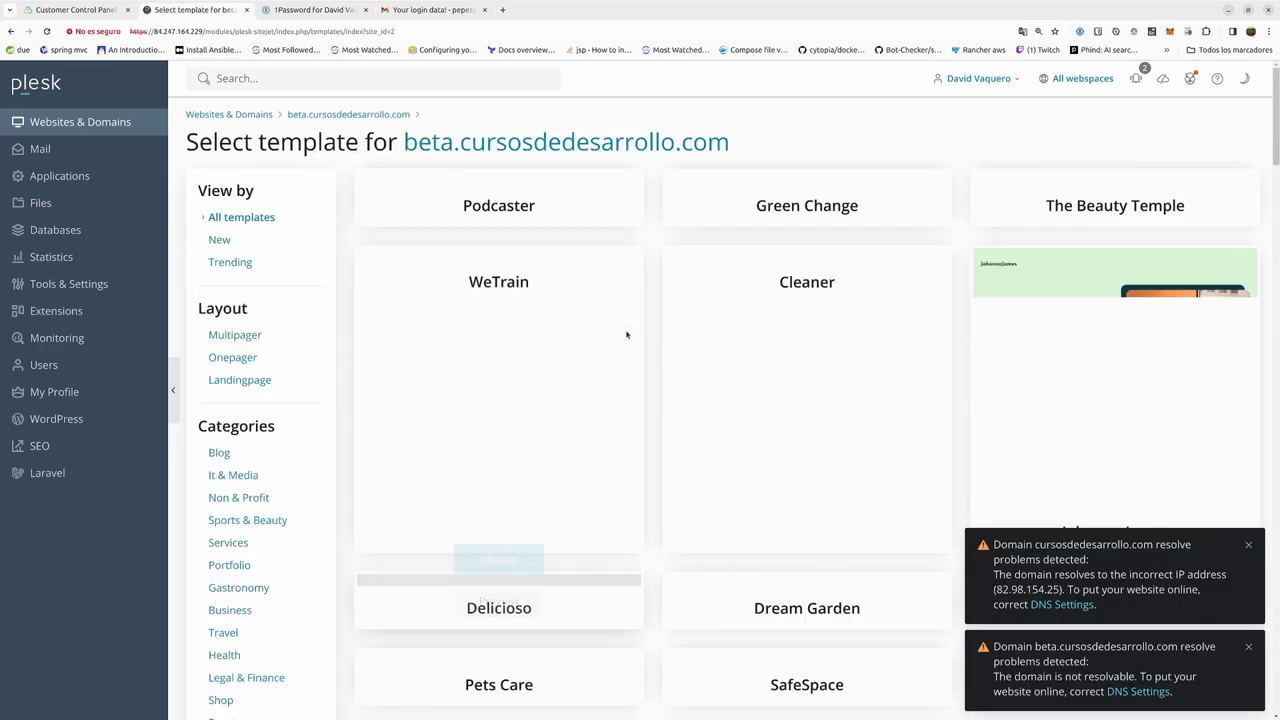
{"action": "mouse_move", "coordinate": [627, 334]}
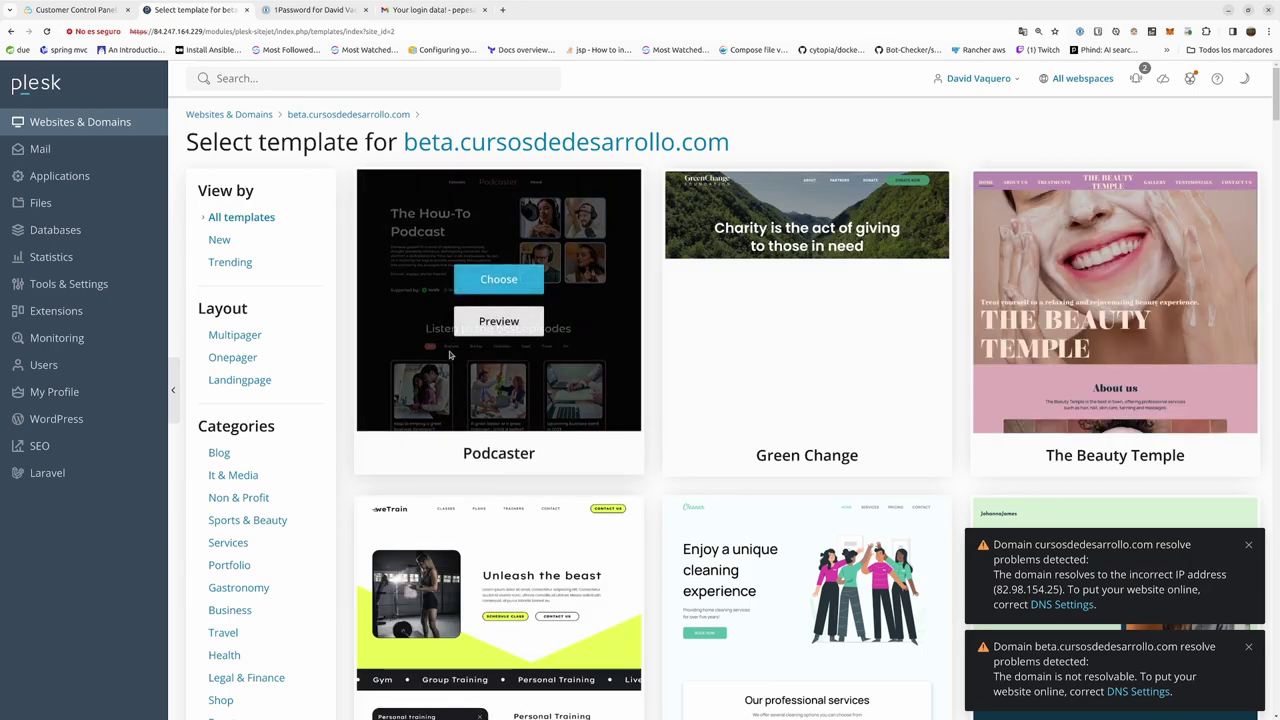
{"action": "left_click", "coordinate": [10, 31]}
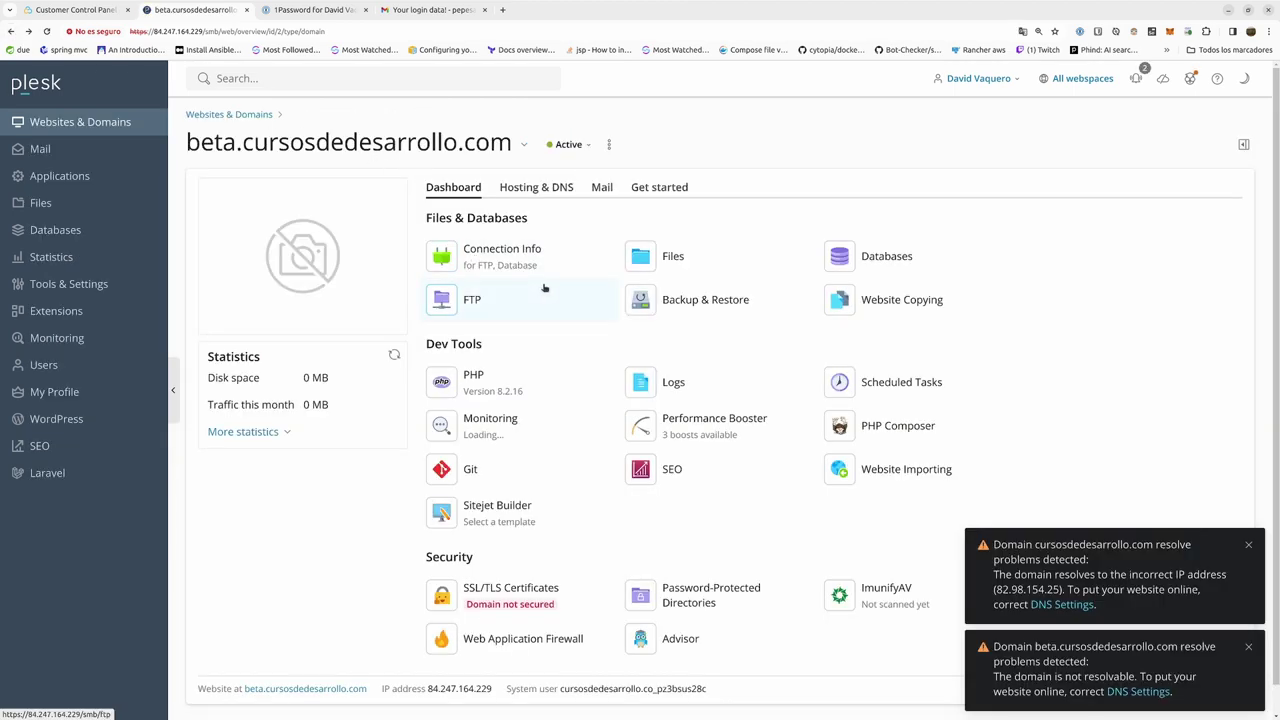
Look over the beta.cursosdedesarrollo.com dashboard and dismiss the two domain resolution warnings.
{"action": "scroll", "coordinate": [545, 288], "scroll_direction": "down", "scroll_amount": 1}
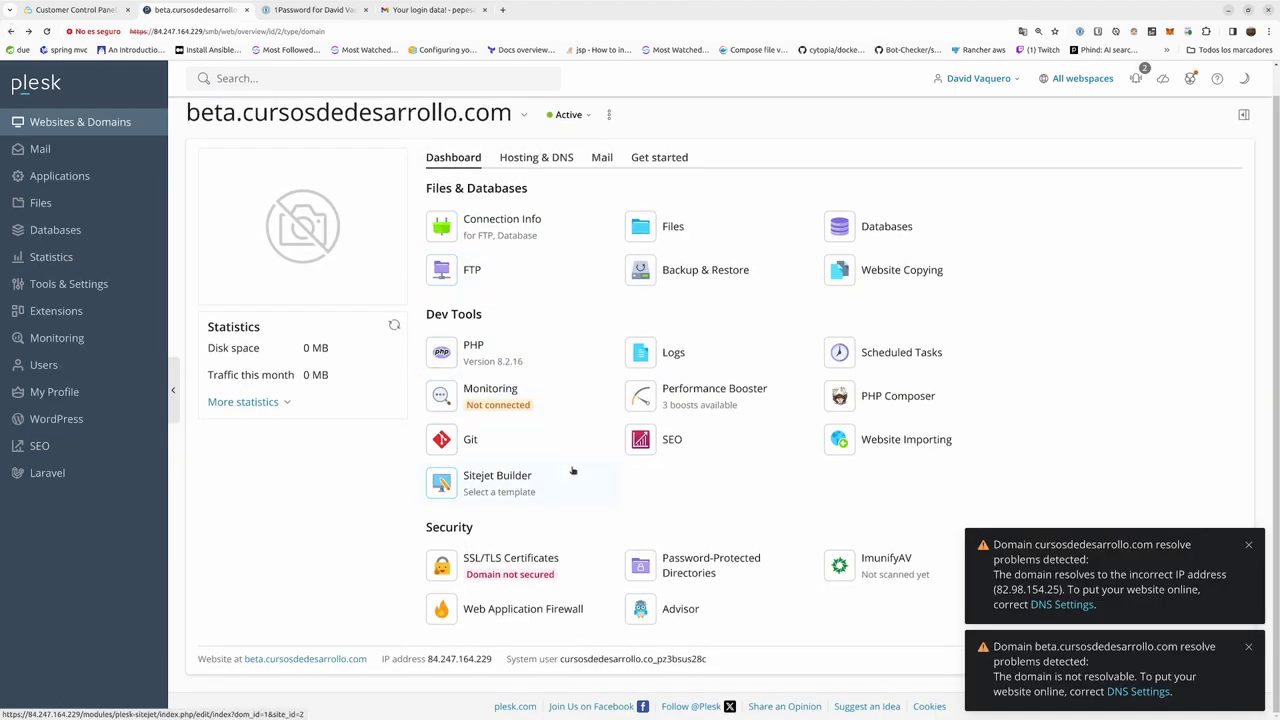
{"action": "left_click", "coordinate": [1248, 545]}
{"action": "left_click", "coordinate": [1248, 647]}
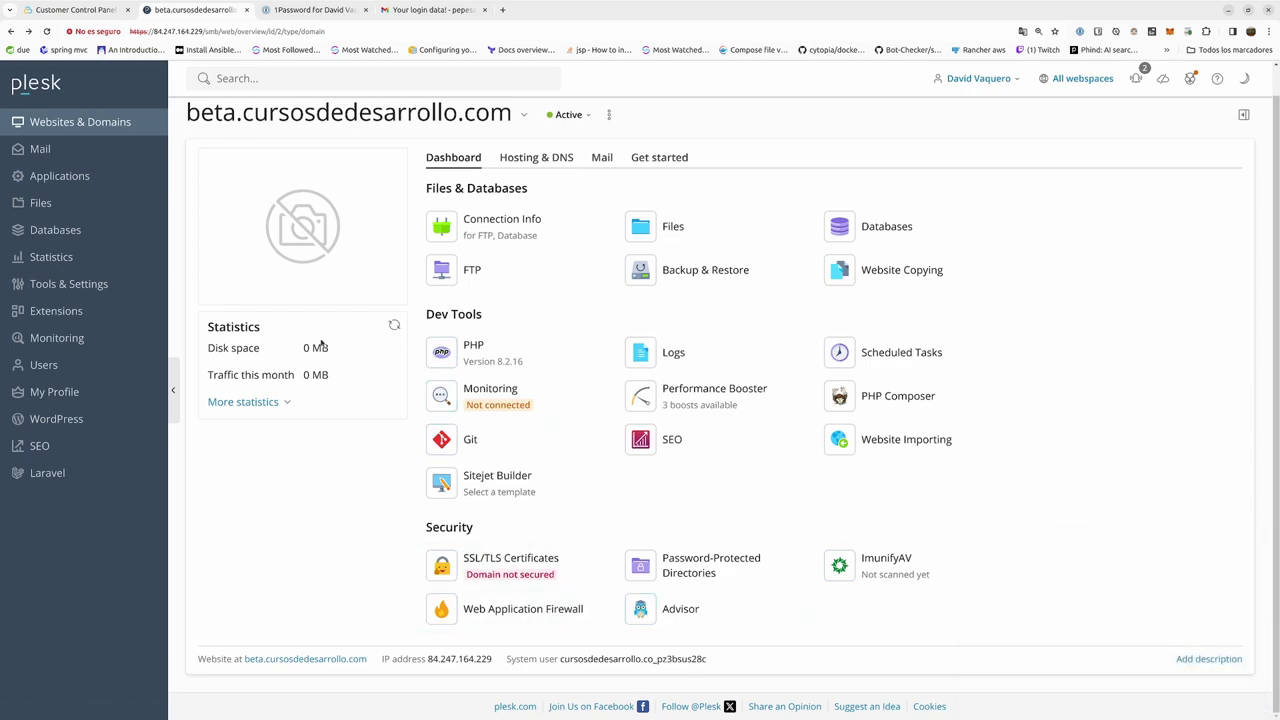
Copy the server's IP address 84.247.164.229 from the Plesk URL and open the dinahosting website in a new tab.
{"action": "left_click_drag", "start_coordinate": [204, 31], "coordinate": [152, 31]}
{"action": "key", "text": "ctrl+c"}
{"action": "key", "text": "ctrl+t"}
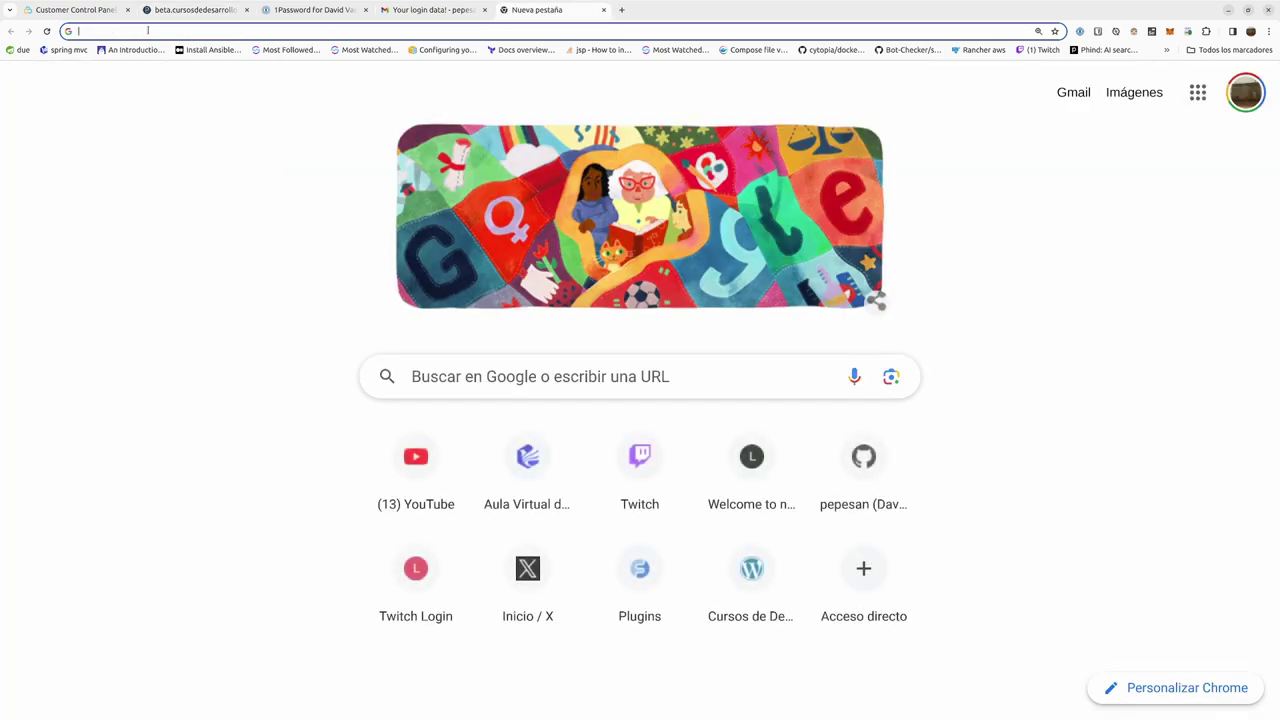
{"action": "type", "text": "dinahosting"}
{"action": "key", "text": "Return"}
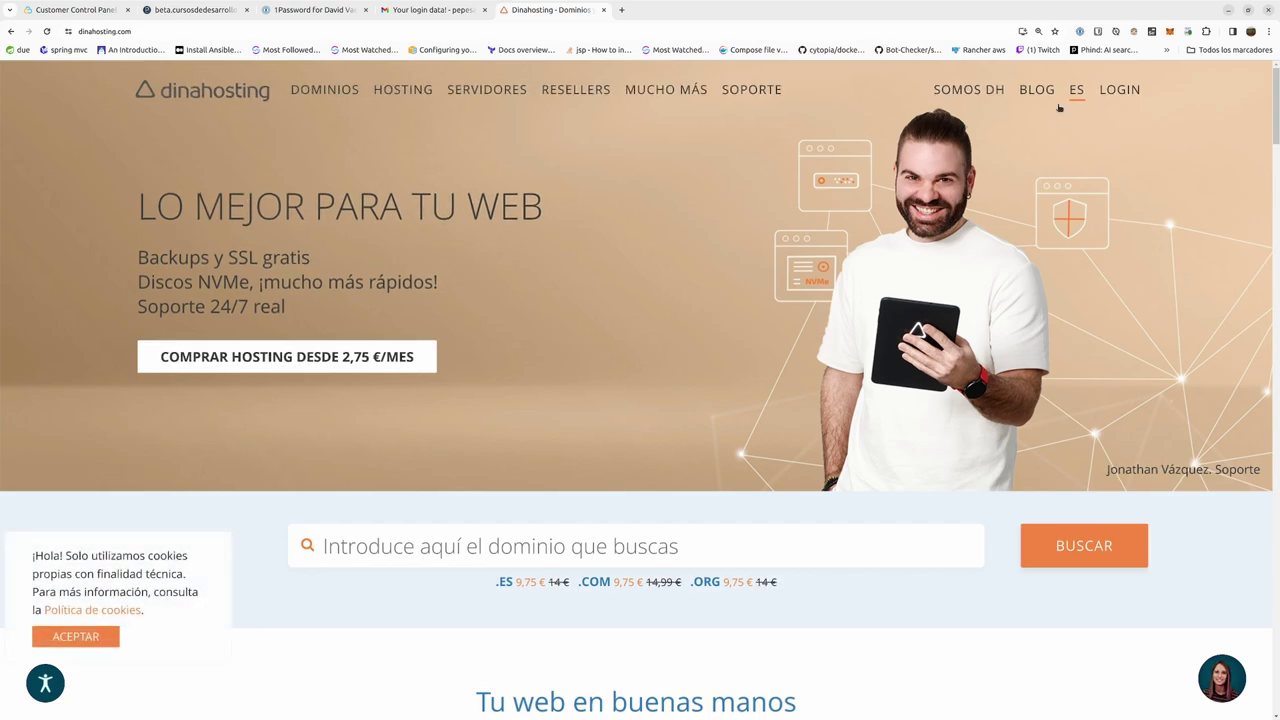
Log in to the dinahosting control panel with the prefilled credentials and open the DNS zones of cursosdedesarrollo.com.
{"action": "left_click", "coordinate": [1120, 89]}
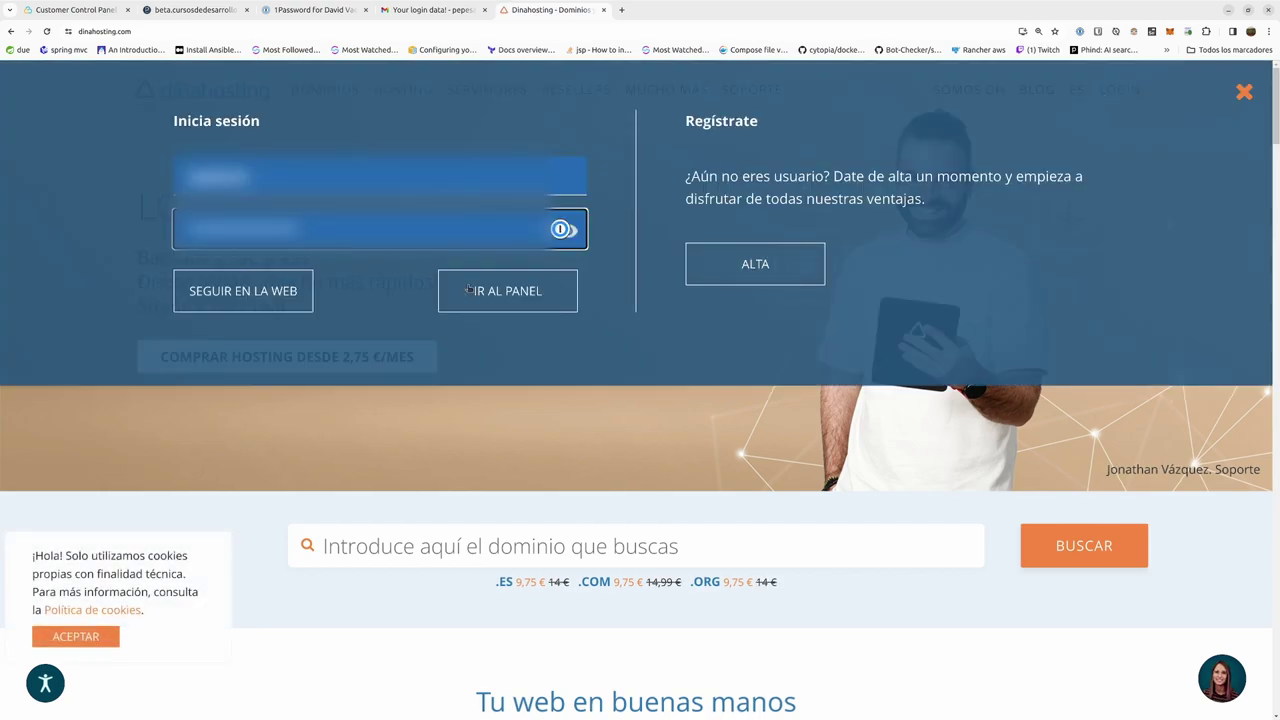
{"action": "left_click", "coordinate": [496, 297]}
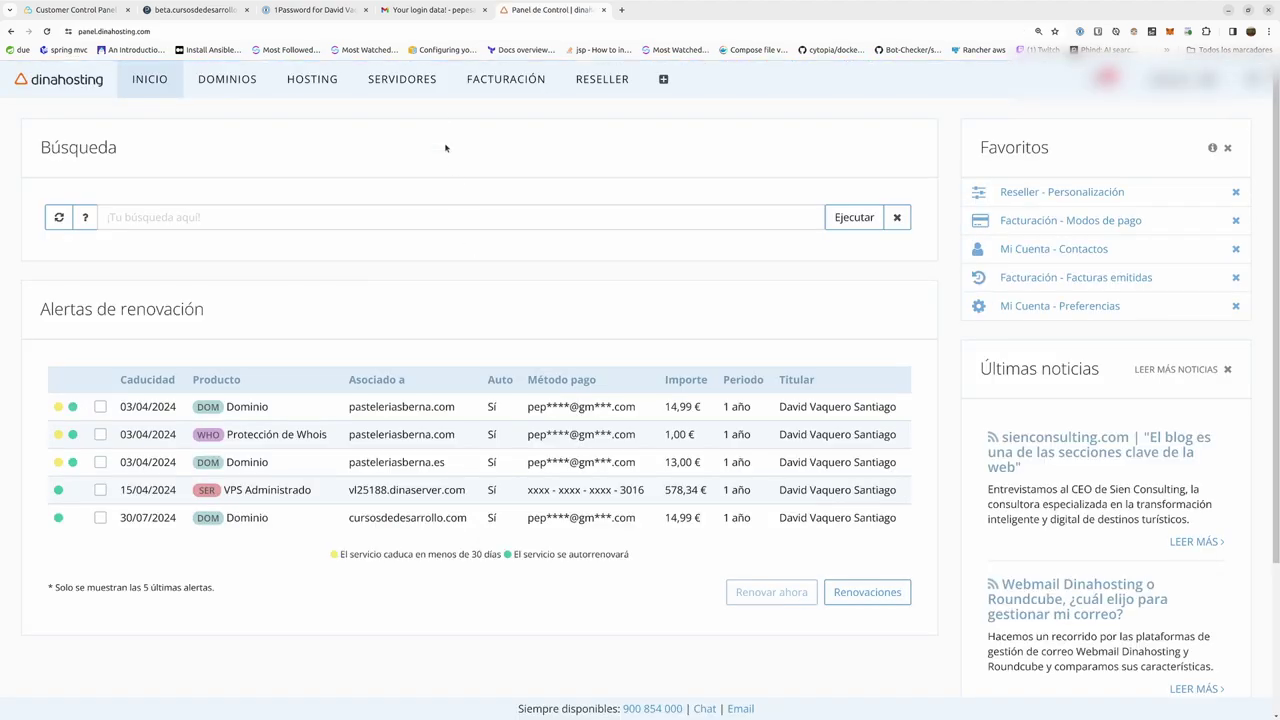
{"action": "left_click", "coordinate": [230, 81]}
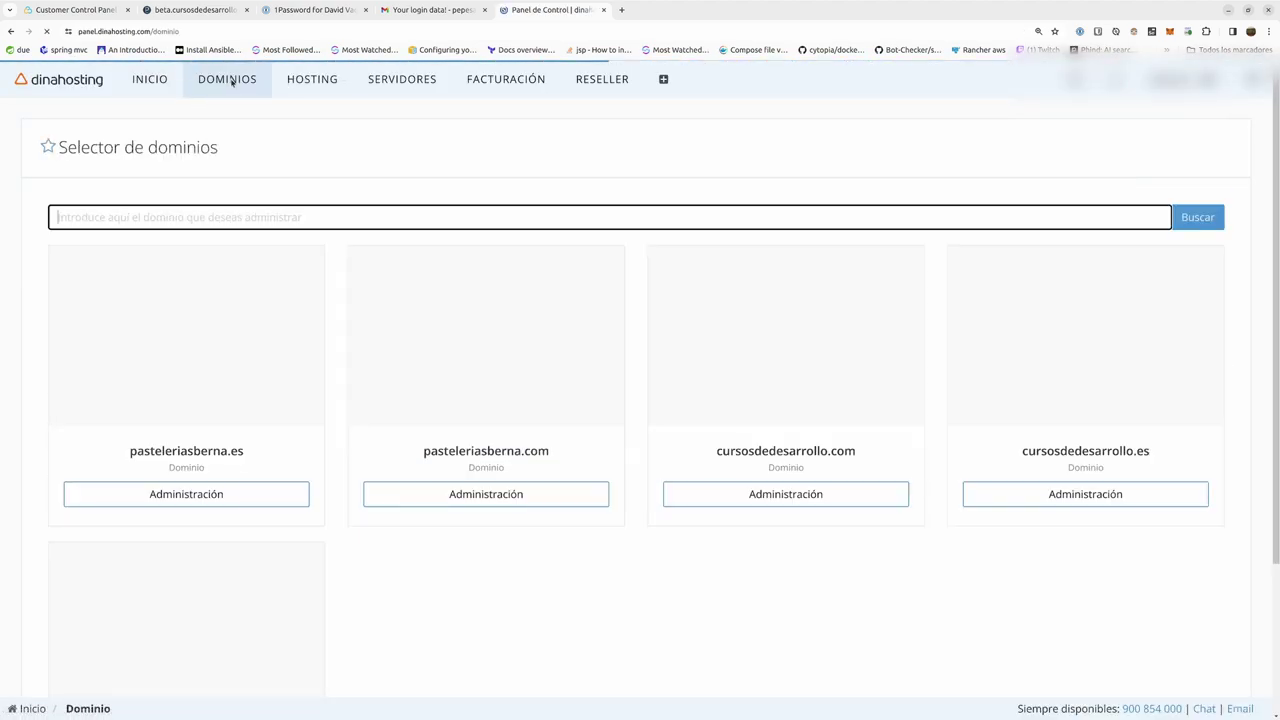
{"action": "left_click", "coordinate": [792, 505]}
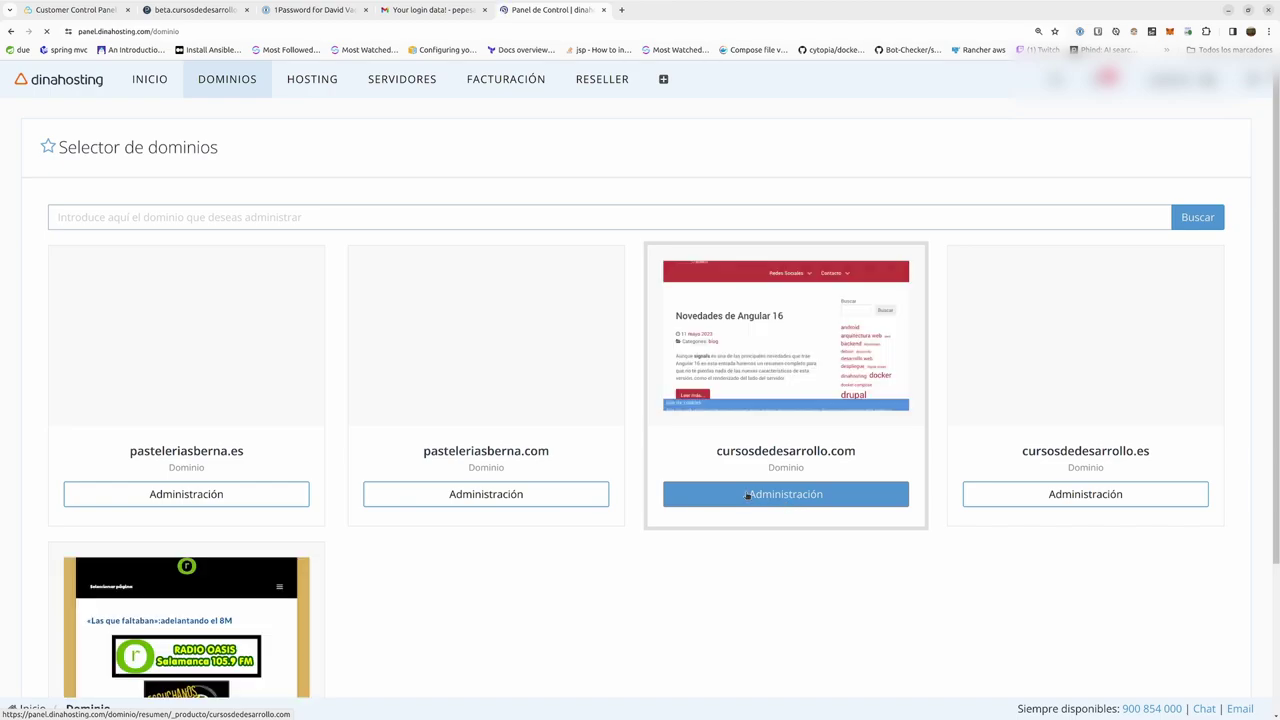
{"action": "left_click", "coordinate": [747, 495]}
{"action": "left_click", "coordinate": [79, 286]}
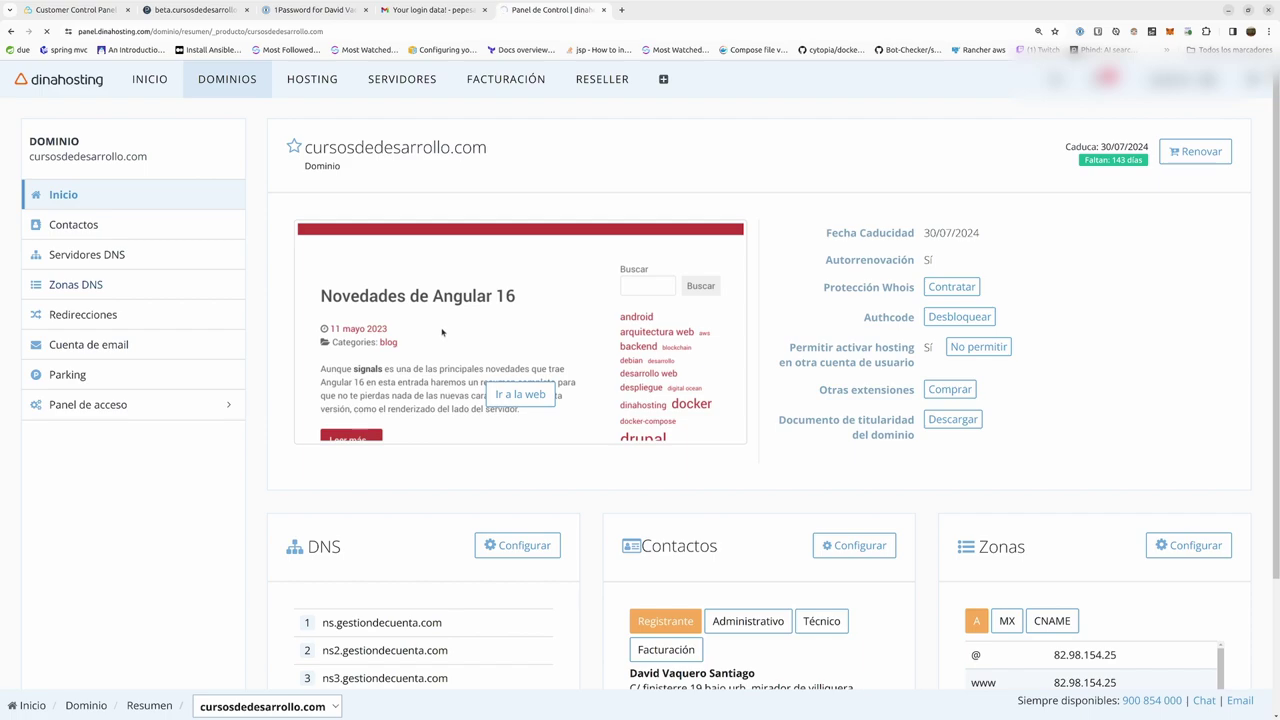
Create an A record for the host beta of cursosdedesarrollo.com pointing to the IP 84.247.164.229.
{"action": "type", "text": "beta"}
{"action": "key", "text": "Tab"}
{"action": "key", "text": "ctrl+v"}
{"action": "left_click", "coordinate": [1211, 299]}
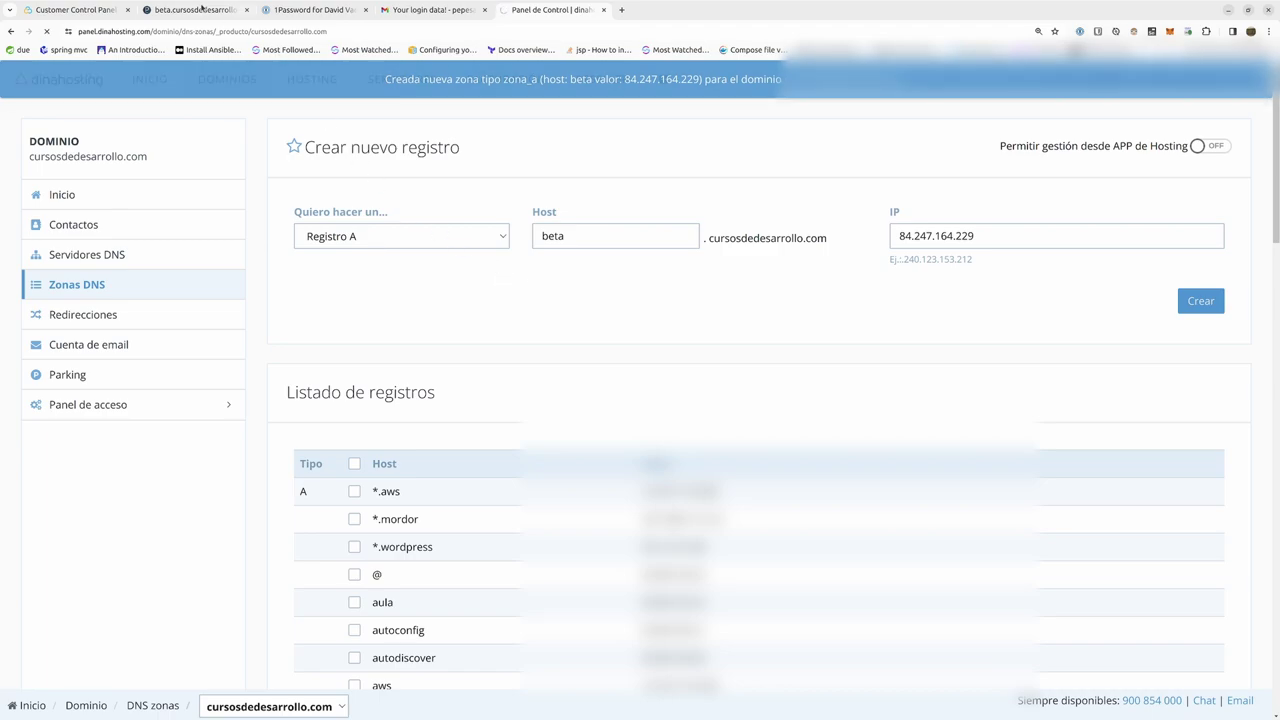
Switch to Plesk and start a new database from the subdomain's connection info, named admin_wp_beta and related to beta.cursosdedesarrollo.com.
{"action": "left_click", "coordinate": [198, 10]}
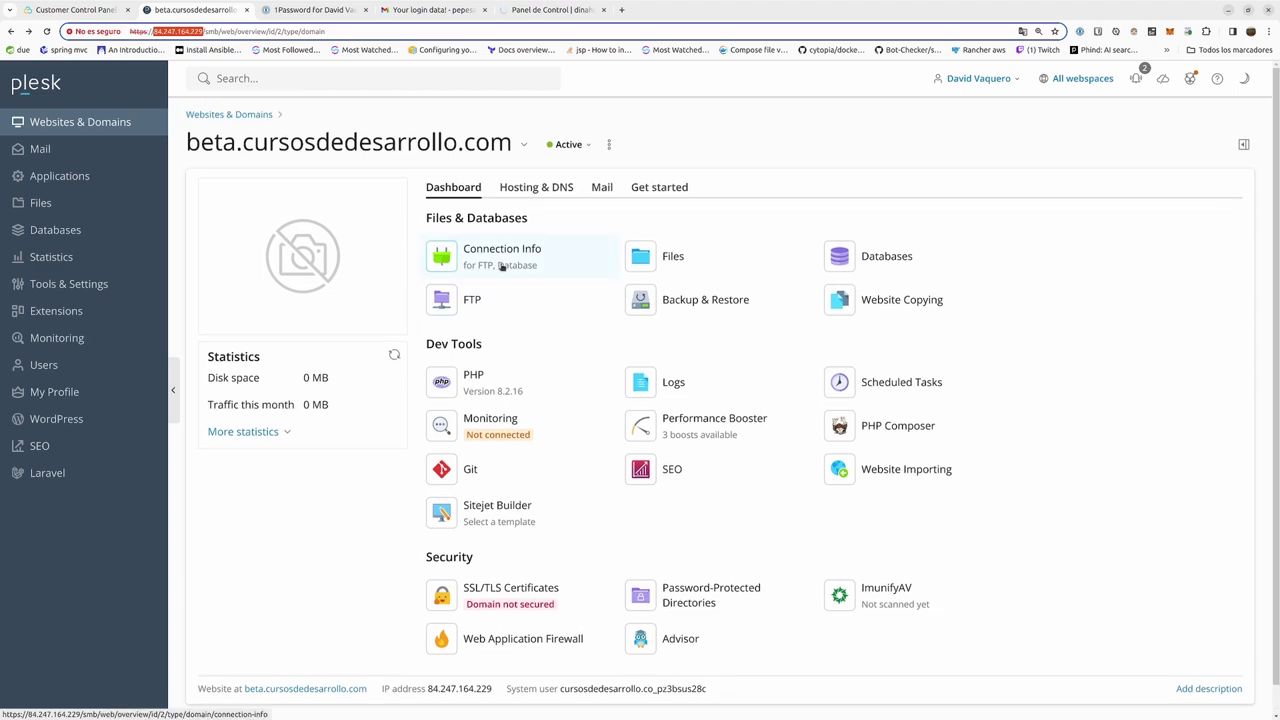
{"action": "left_click", "coordinate": [502, 263]}
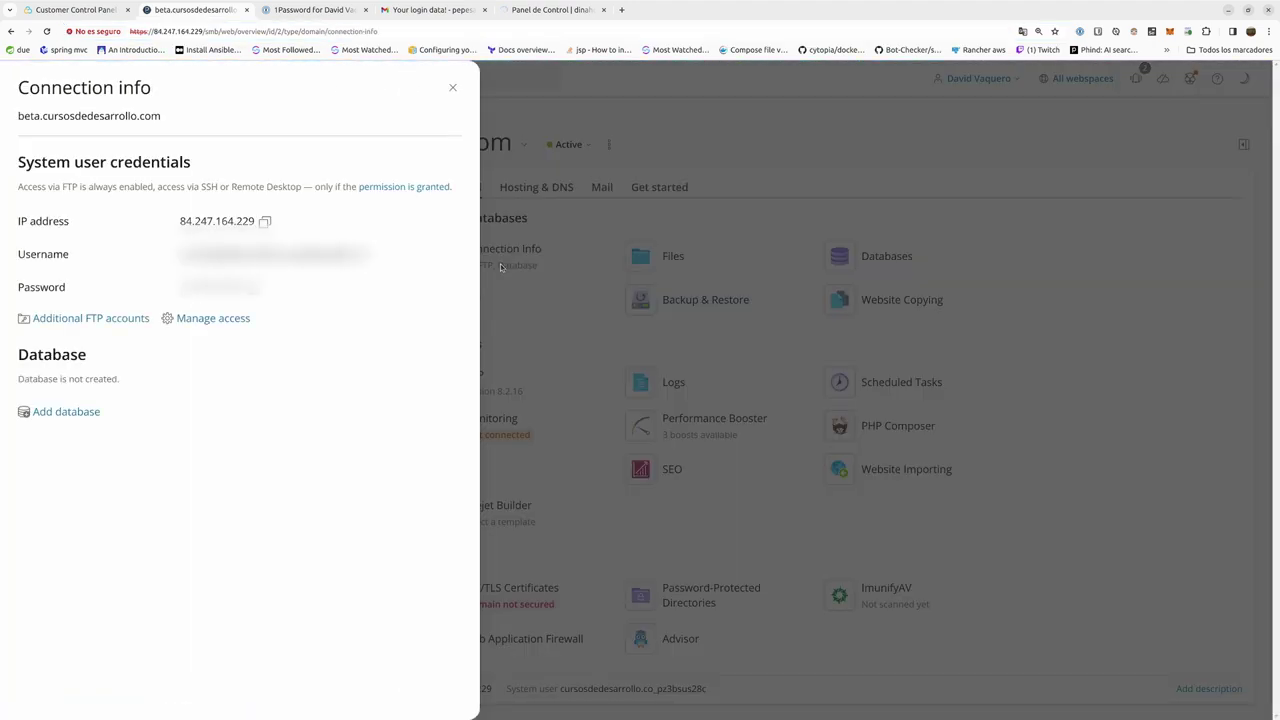
{"action": "left_click", "coordinate": [80, 412]}
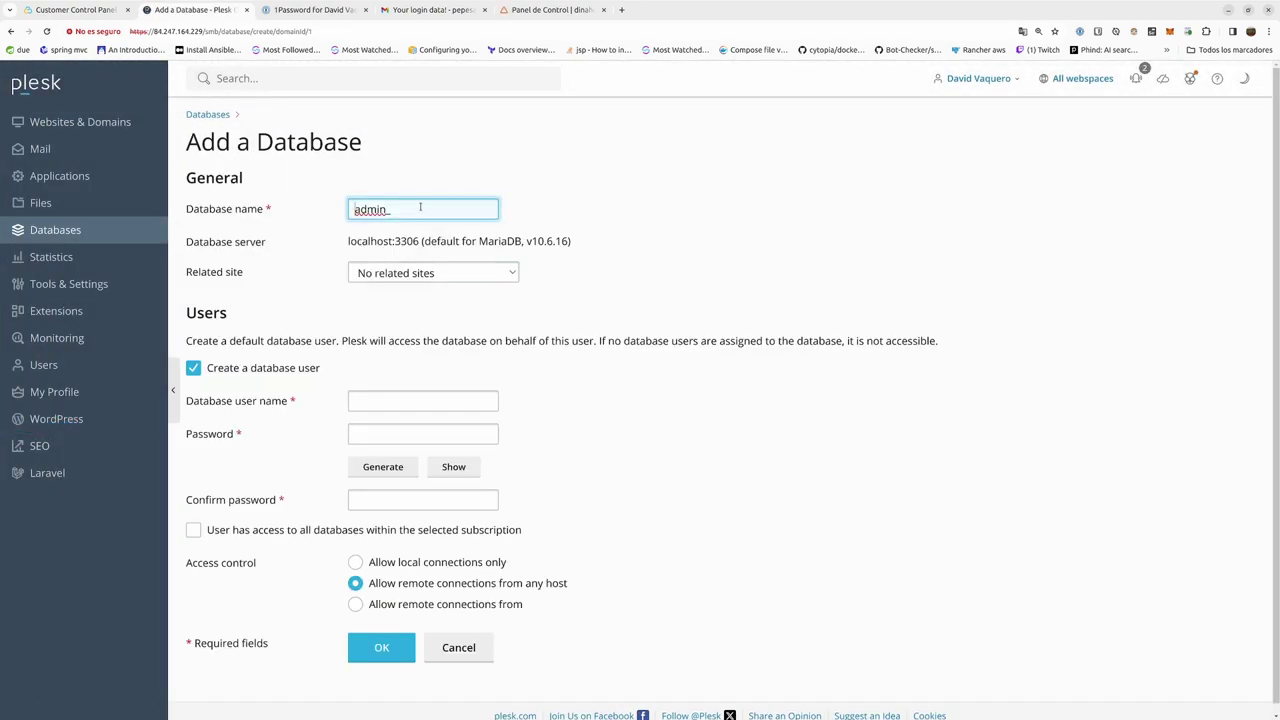
{"action": "type", "text": "wp_beta"}
{"action": "left_click", "coordinate": [433, 274]}
{"action": "left_click", "coordinate": [443, 306]}
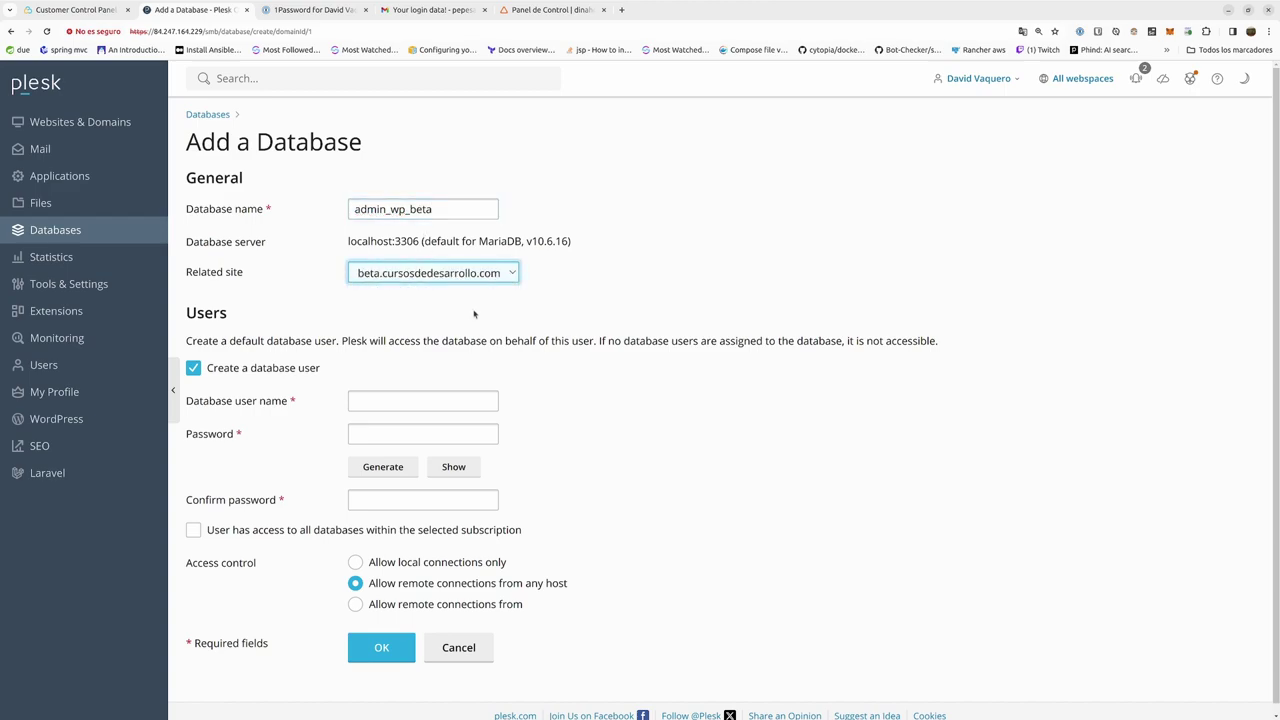
Enter wp_beta as the database user name, reusing that part of the database name.
{"action": "scroll", "coordinate": [450, 350], "scroll_direction": "down", "scroll_amount": 1}
{"action": "left_click", "coordinate": [421, 396]}
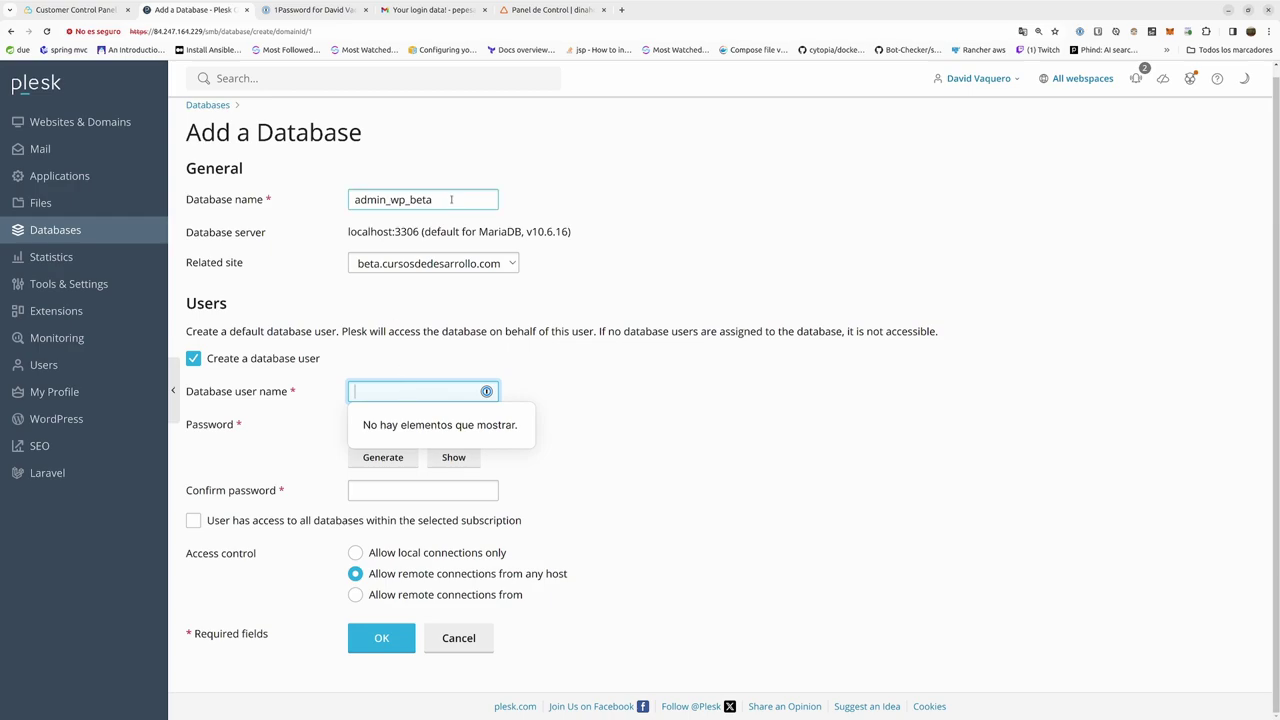
{"action": "left_click_drag", "start_coordinate": [448, 199], "coordinate": [378, 335]}
{"action": "left_click_drag", "start_coordinate": [389, 200], "coordinate": [461, 200]}
{"action": "key", "text": "ctrl+c"}
{"action": "left_click", "coordinate": [409, 395]}
{"action": "key", "text": "ctrl+v"}
{"action": "left_click", "coordinate": [607, 405]}
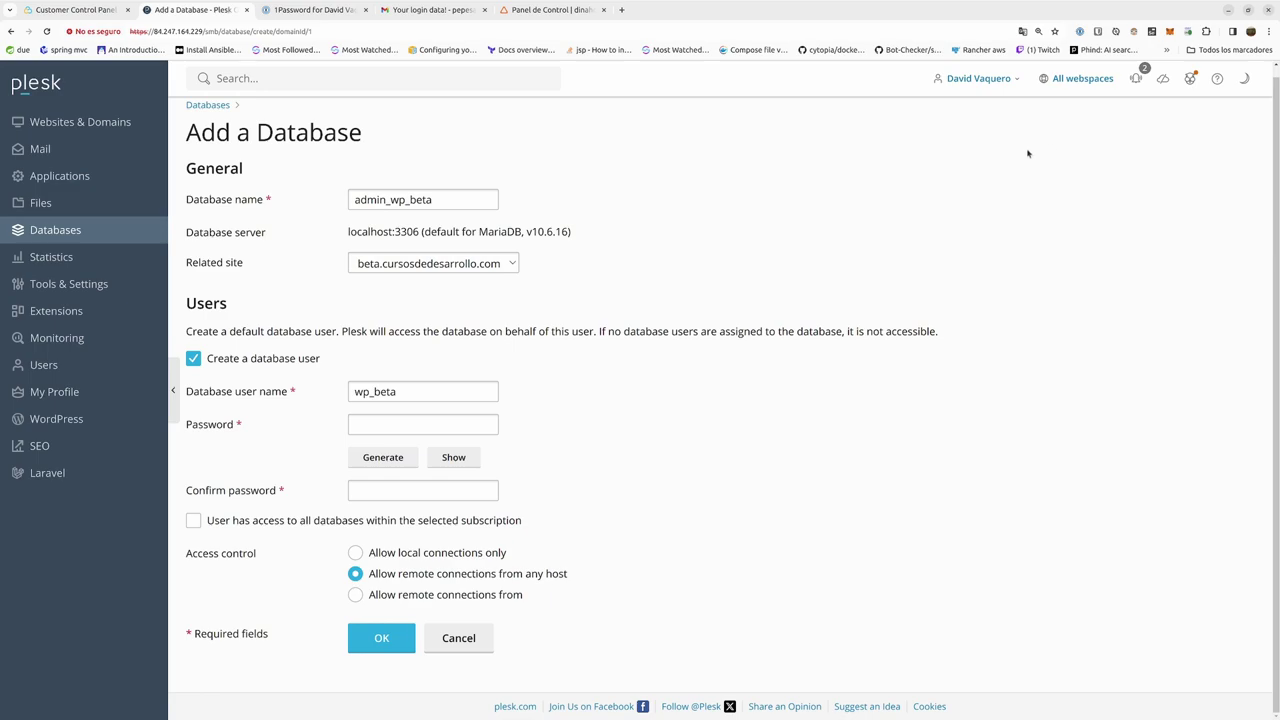
Switch to 1Password and start a new login item titled bbdd beta wordpress cursosdedesarrollo.
{"action": "left_click", "coordinate": [301, 13]}
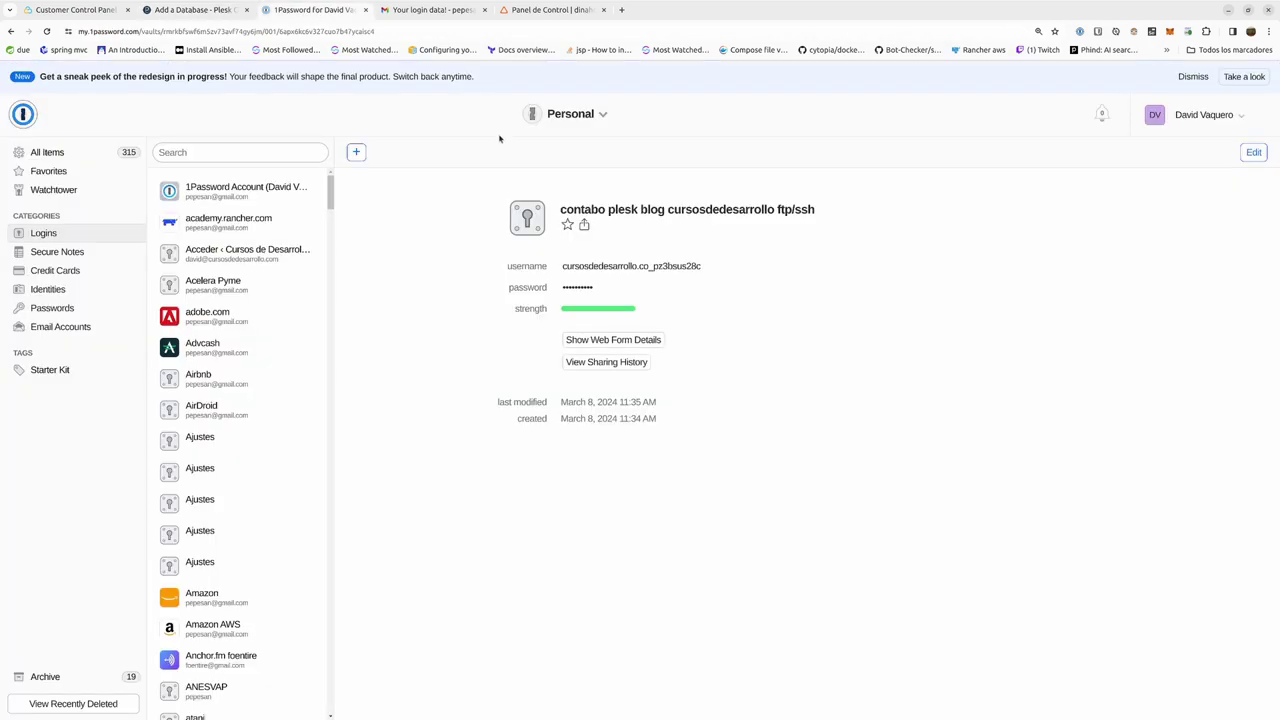
{"action": "left_click", "coordinate": [356, 155]}
{"action": "left_click", "coordinate": [378, 177]}
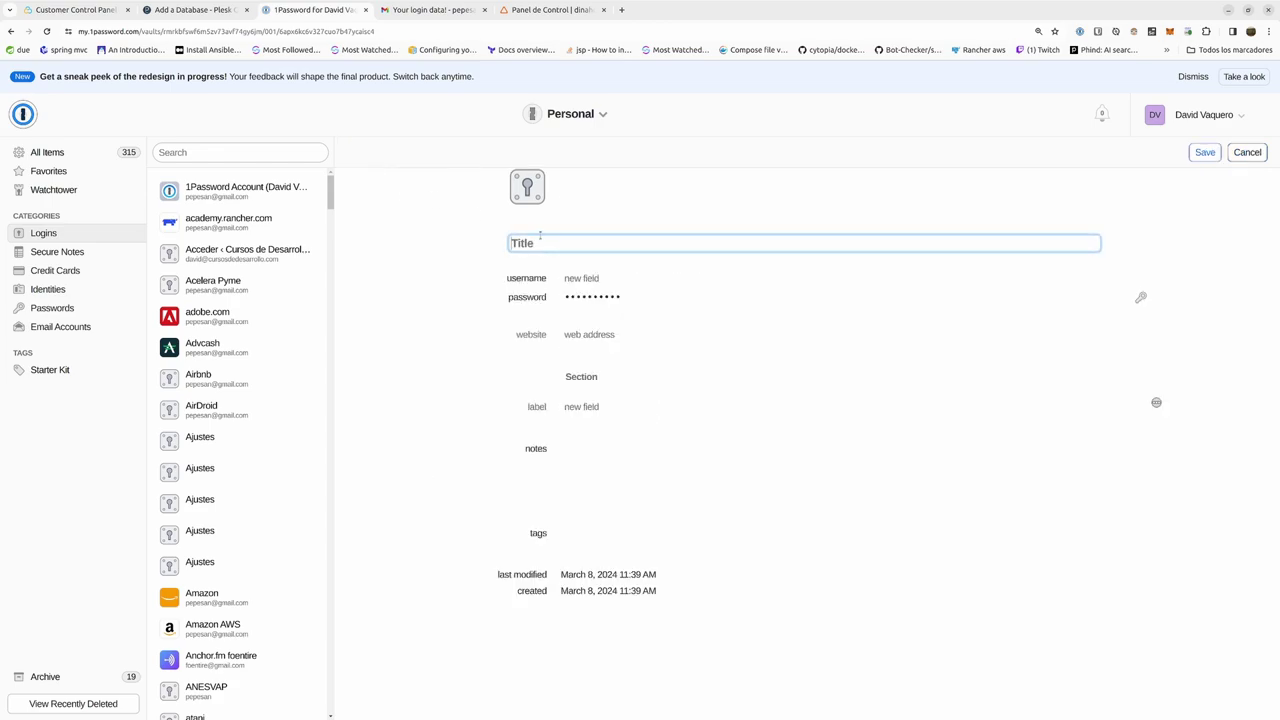
{"action": "type", "text": "bbdd beta wordpress cursos"}
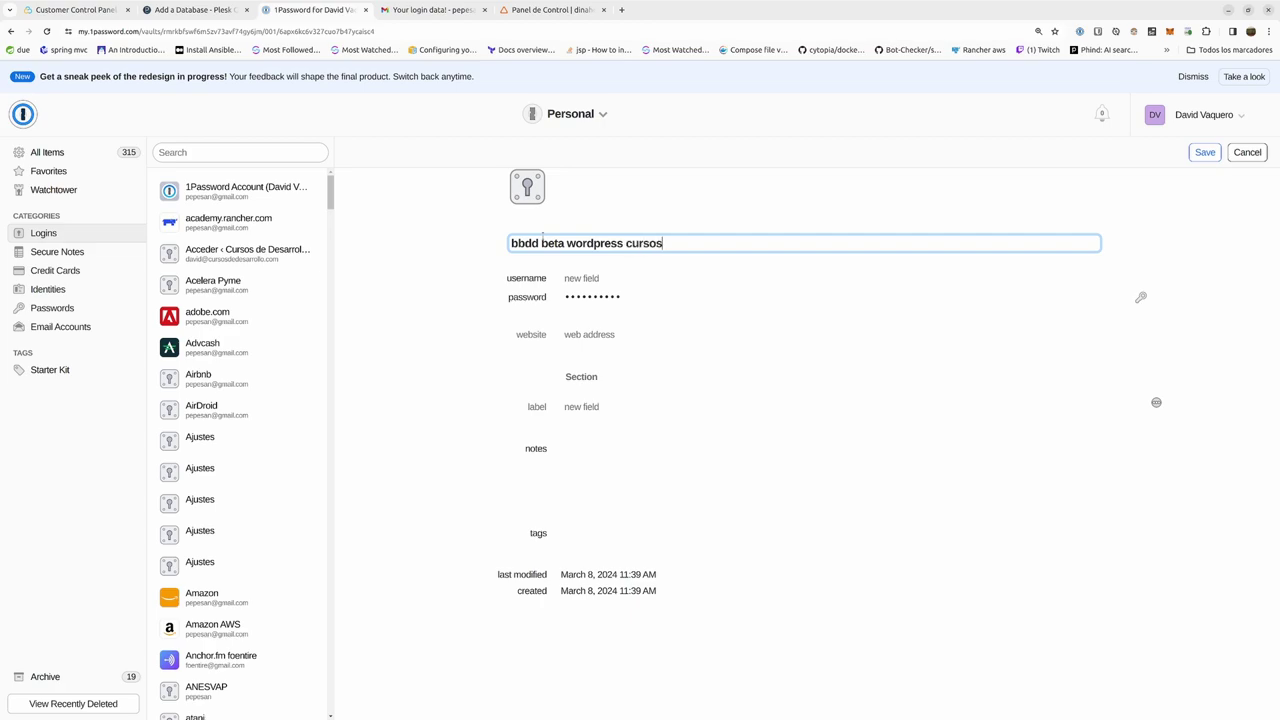
{"action": "type", "text": "dedesarrollo"}
Copy the database user name wp_beta from Plesk into the item's username and generate a 30-character value for its password.
{"action": "left_click", "coordinate": [206, 11]}
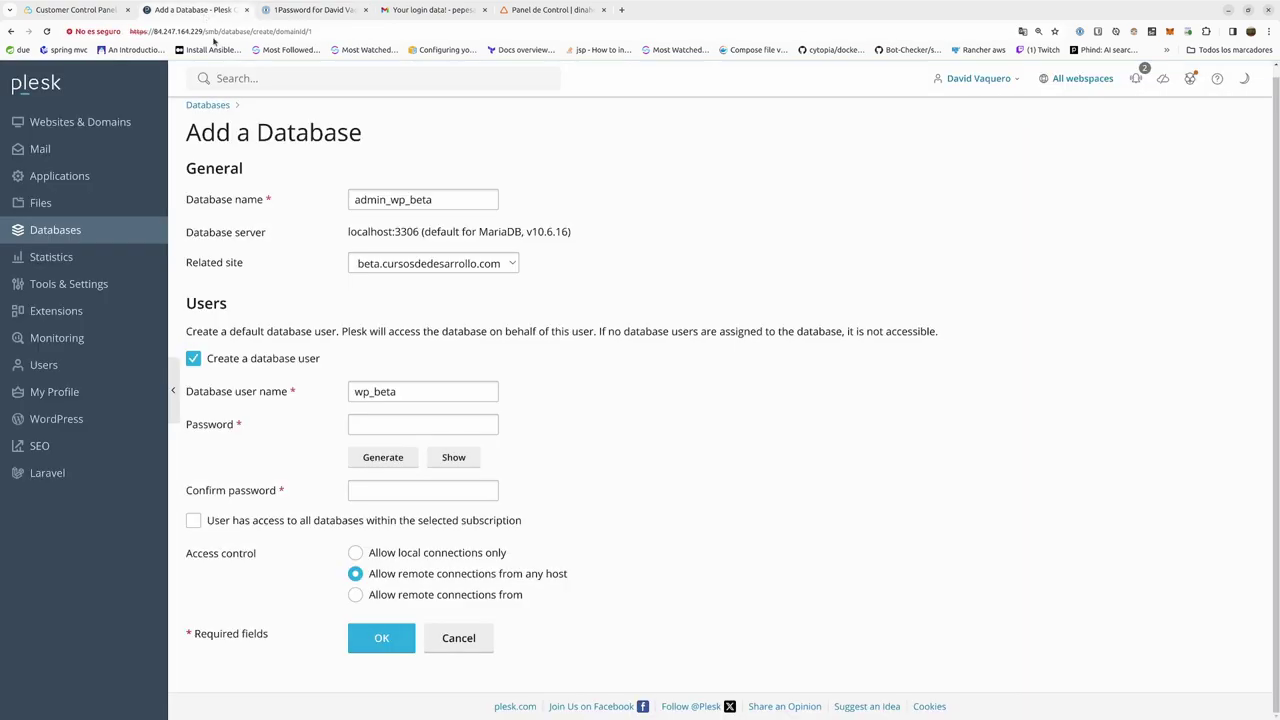
{"action": "double_click", "coordinate": [432, 397]}
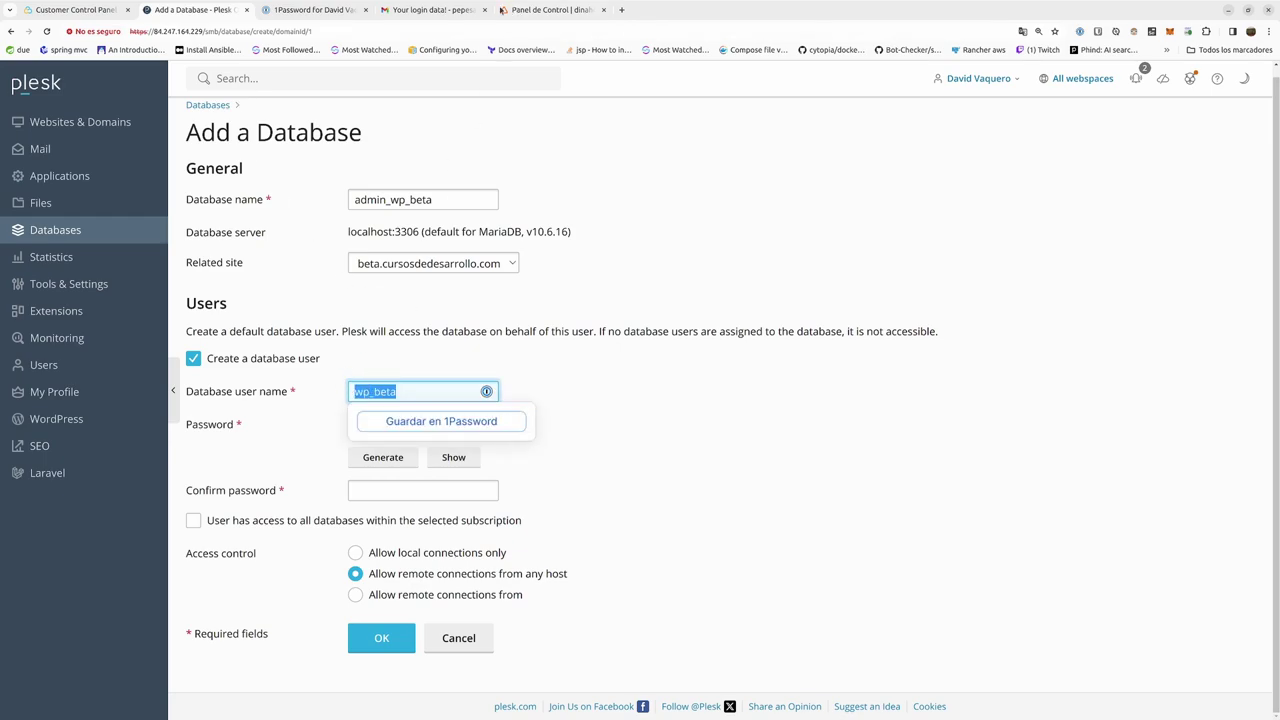
{"action": "left_click", "coordinate": [520, 11]}
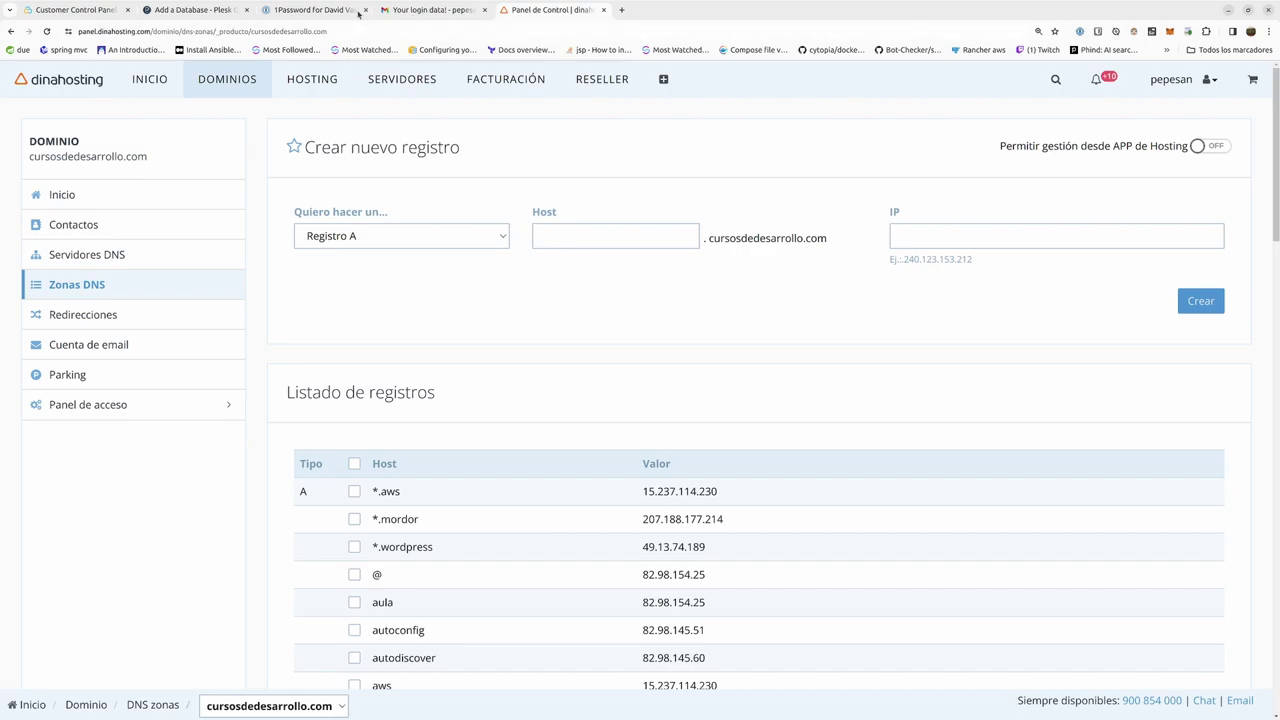
{"action": "left_click", "coordinate": [327, 13]}
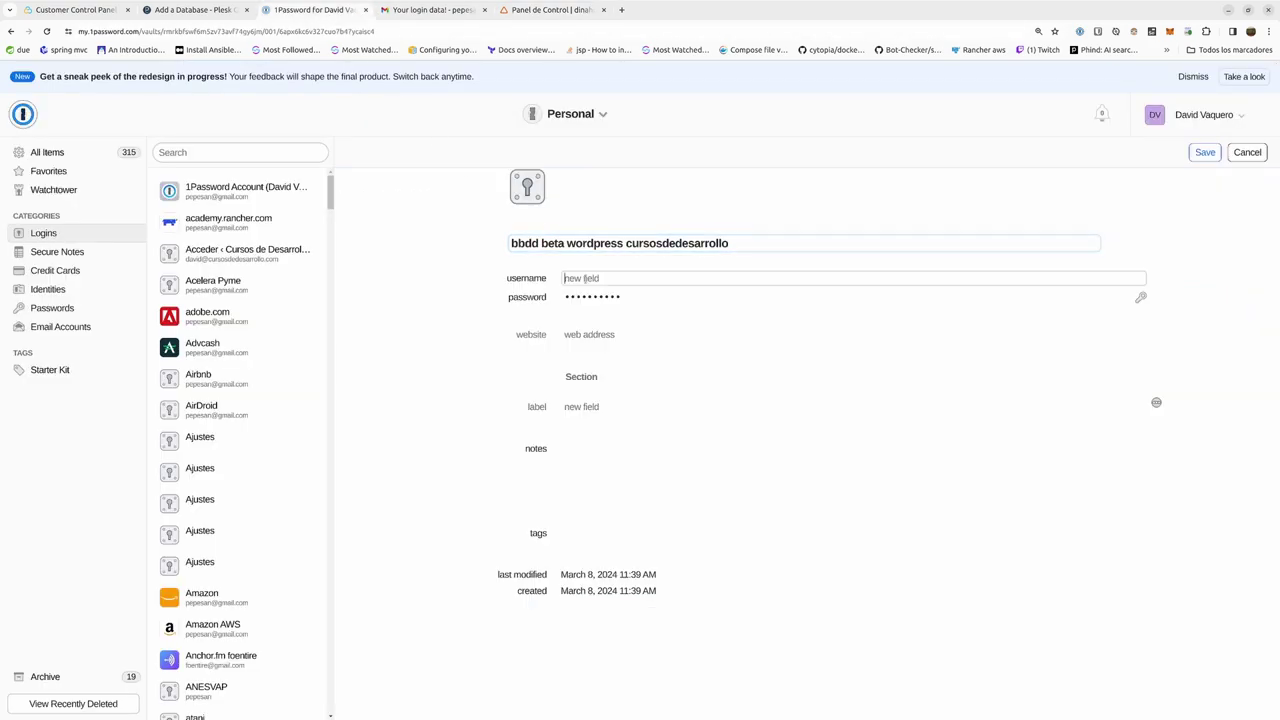
{"action": "left_click", "coordinate": [1140, 297]}
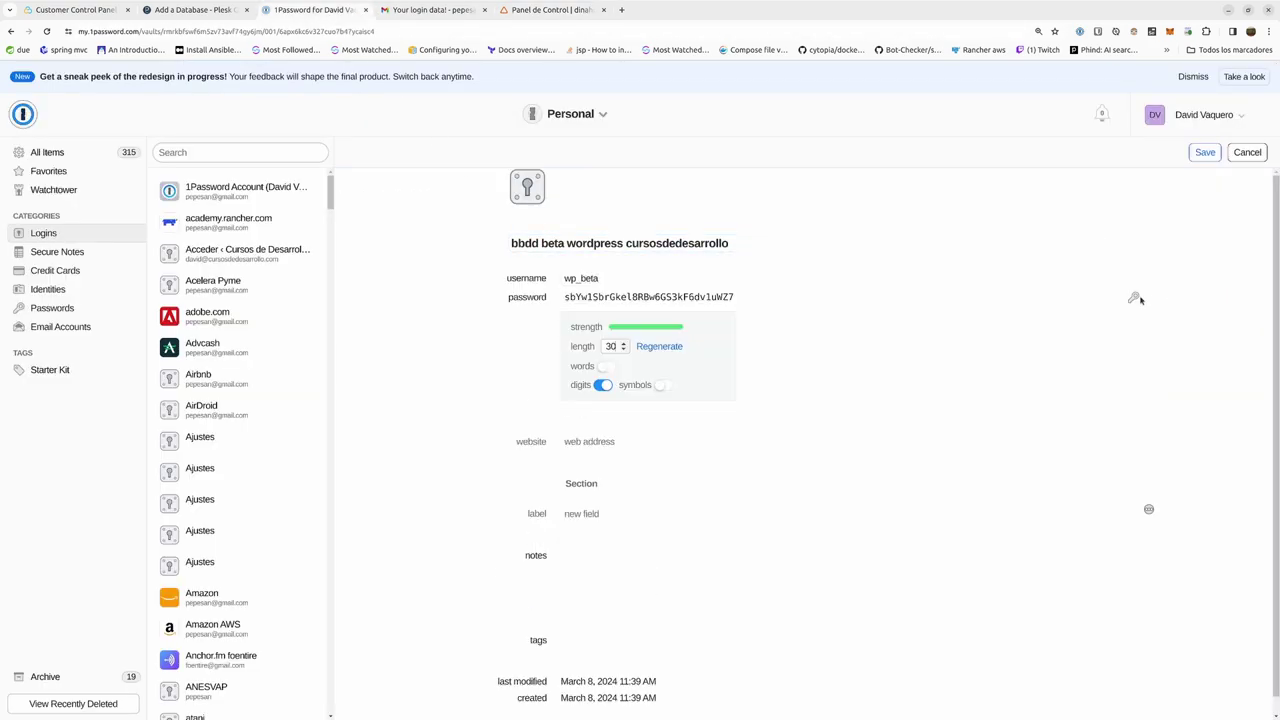
Copy the generated password from 1Password and paste it into the database user's password and confirm password fields in Plesk.
{"action": "left_click_drag", "start_coordinate": [738, 297], "coordinate": [512, 280]}
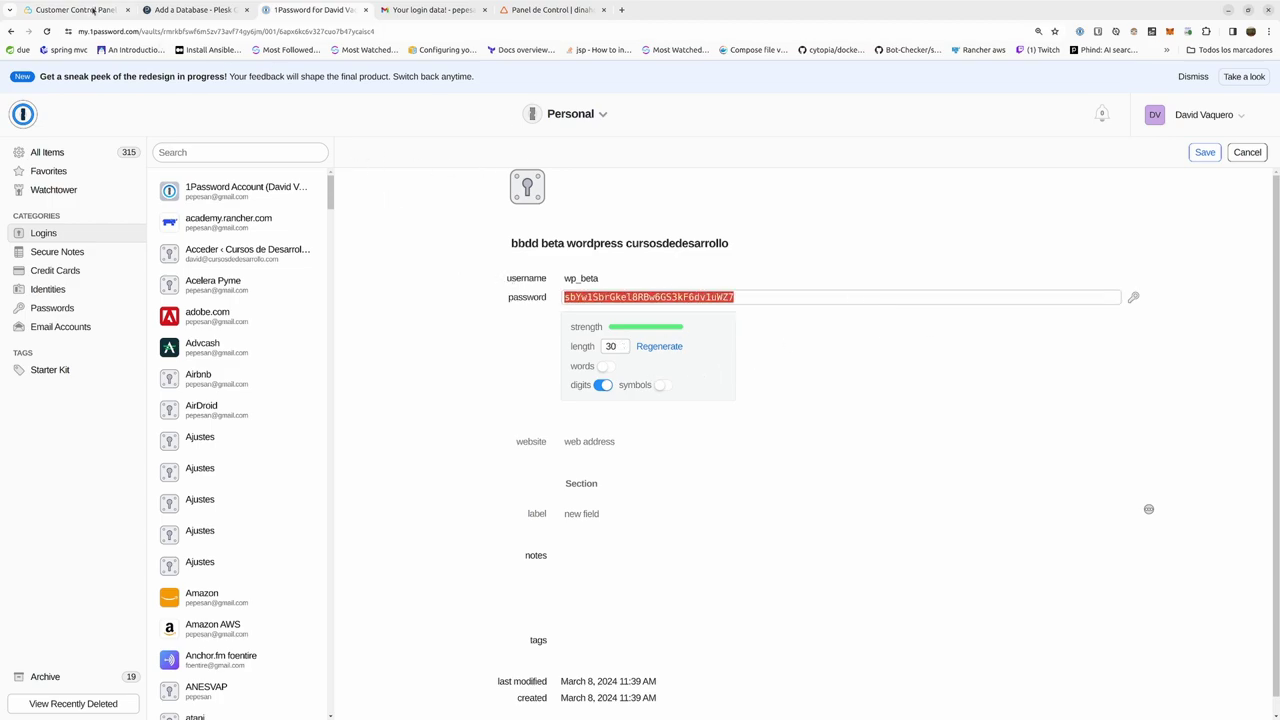
{"action": "left_click", "coordinate": [172, 12]}
{"action": "left_click", "coordinate": [432, 427]}
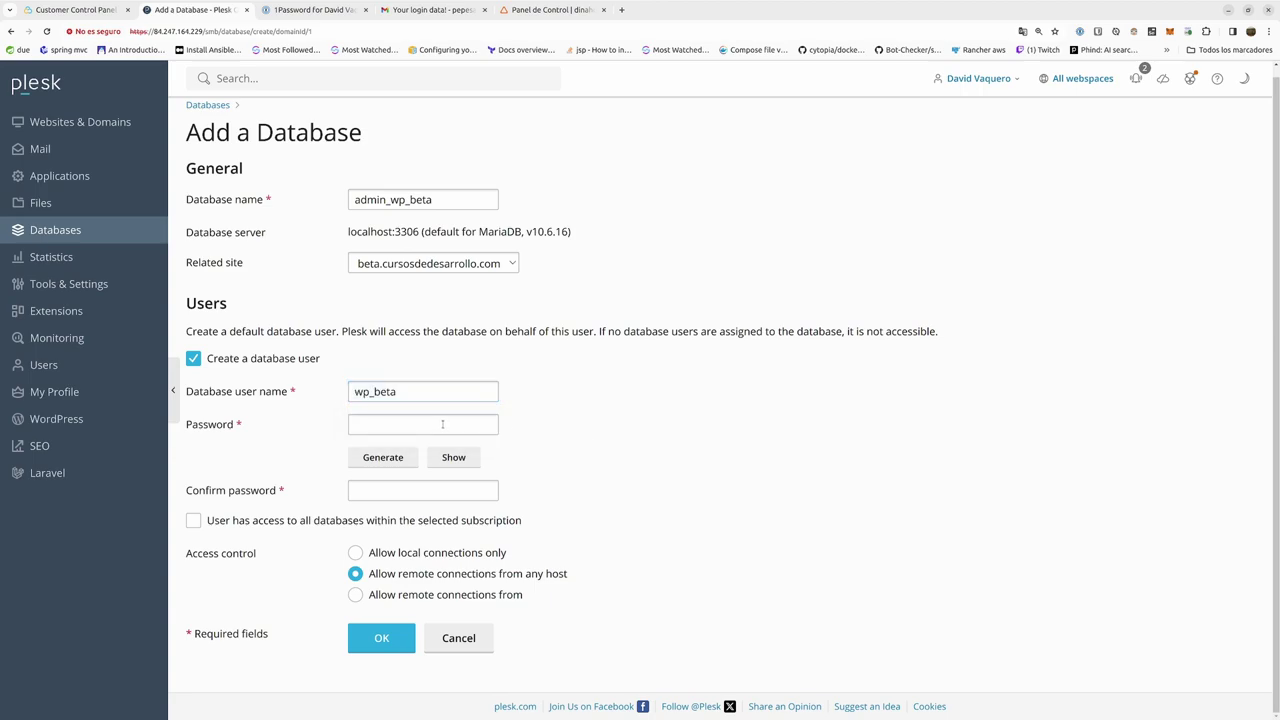
{"action": "key", "text": "ctrl+v"}
{"action": "left_click", "coordinate": [450, 490]}
{"action": "key", "text": "ctrl+v"}
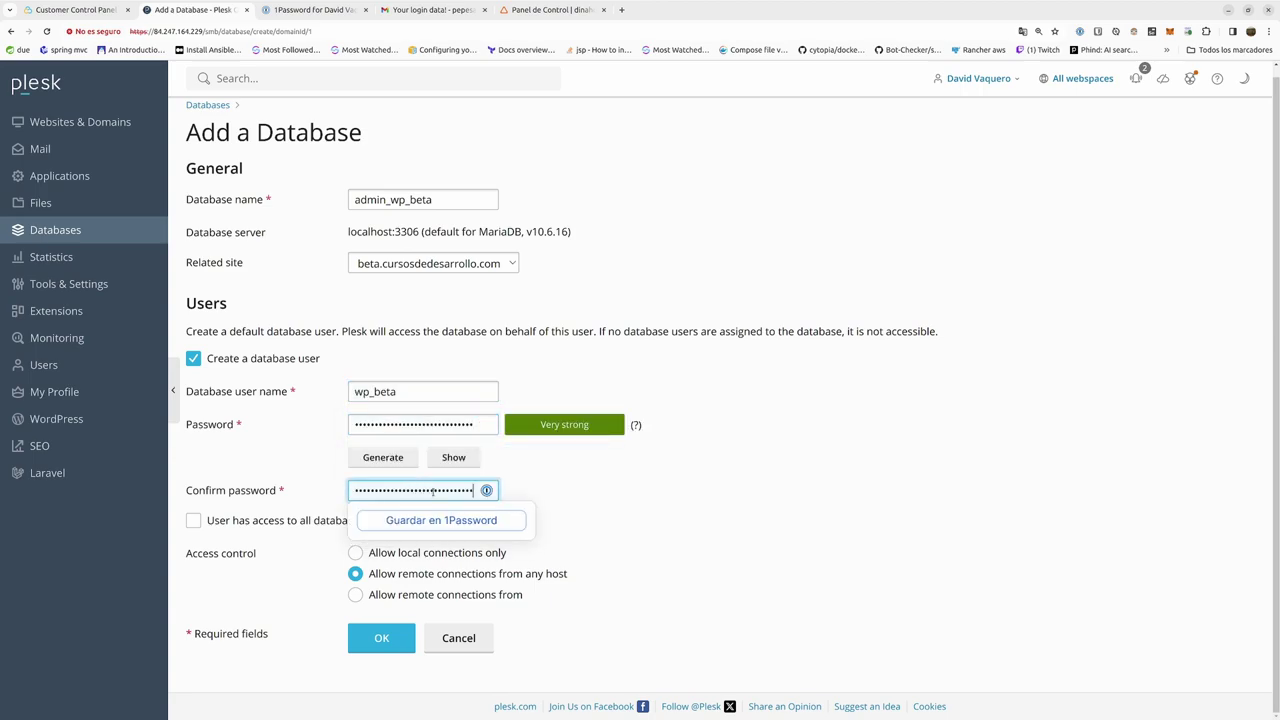
{"action": "left_click", "coordinate": [561, 499]}
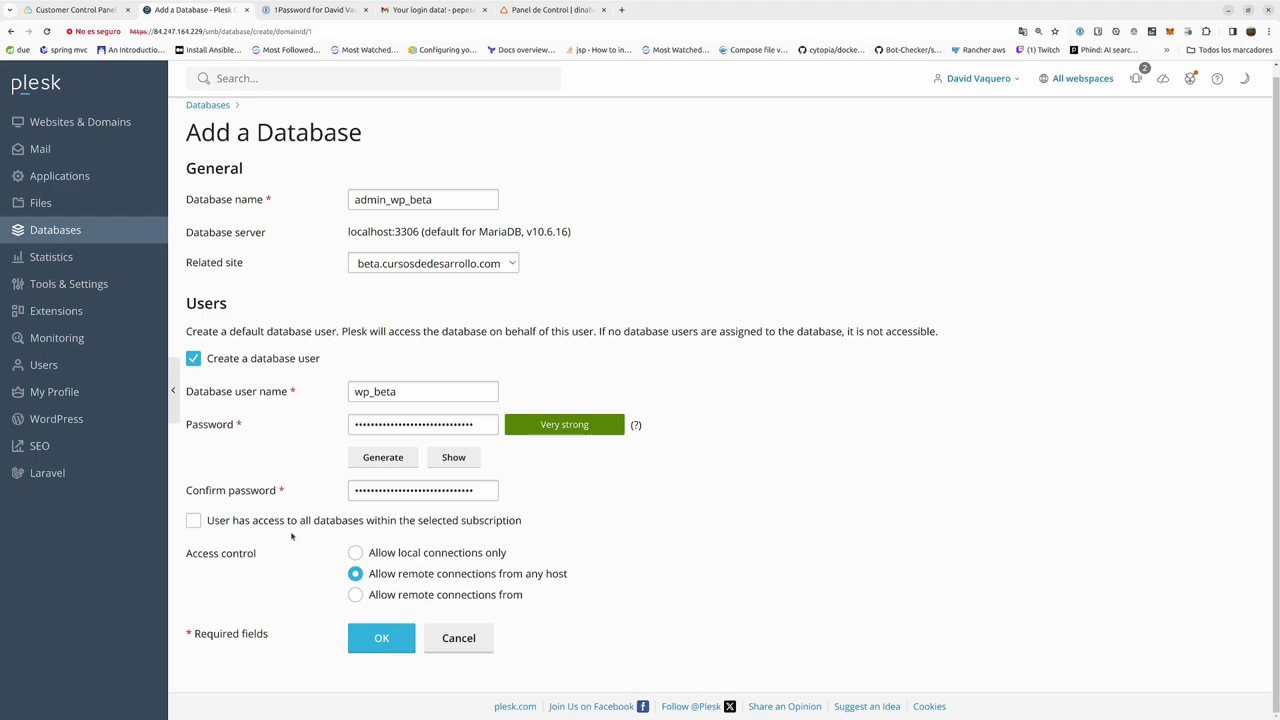
Create the database with local connections only and save the new login item in 1Password.
{"action": "left_click", "coordinate": [357, 554]}
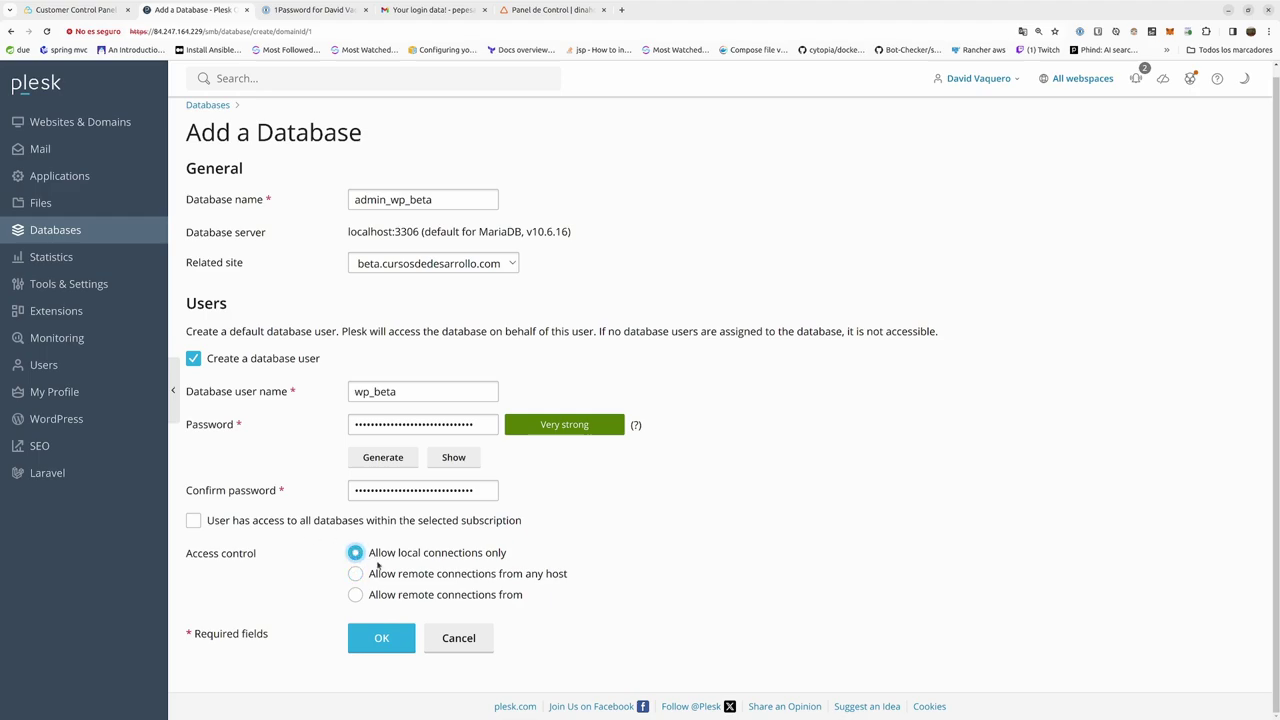
{"action": "left_click", "coordinate": [386, 640]}
{"action": "left_click", "coordinate": [333, 12]}
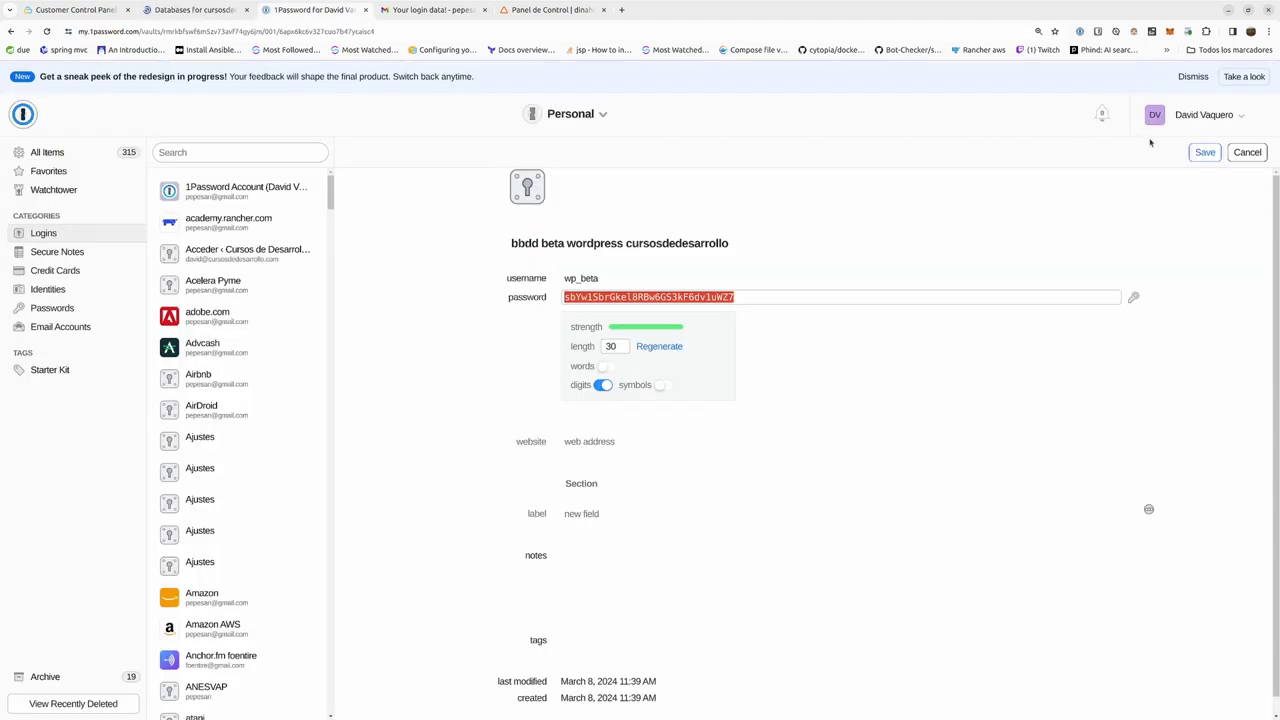
{"action": "left_click", "coordinate": [1205, 152]}
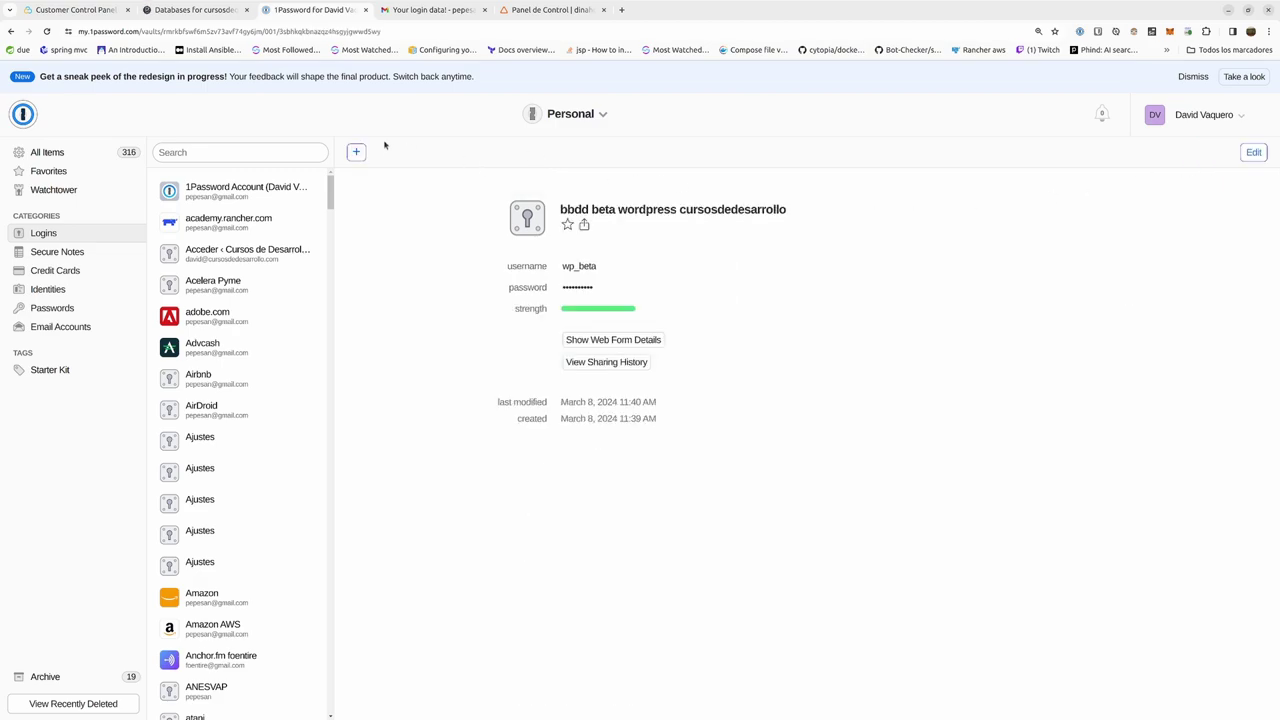
Return to Plesk, review the dashboard of beta.cursosdedesarrollo.com, and open the live cursosdedesarrollo.com website from its domain overview.
{"action": "left_click", "coordinate": [190, 11]}
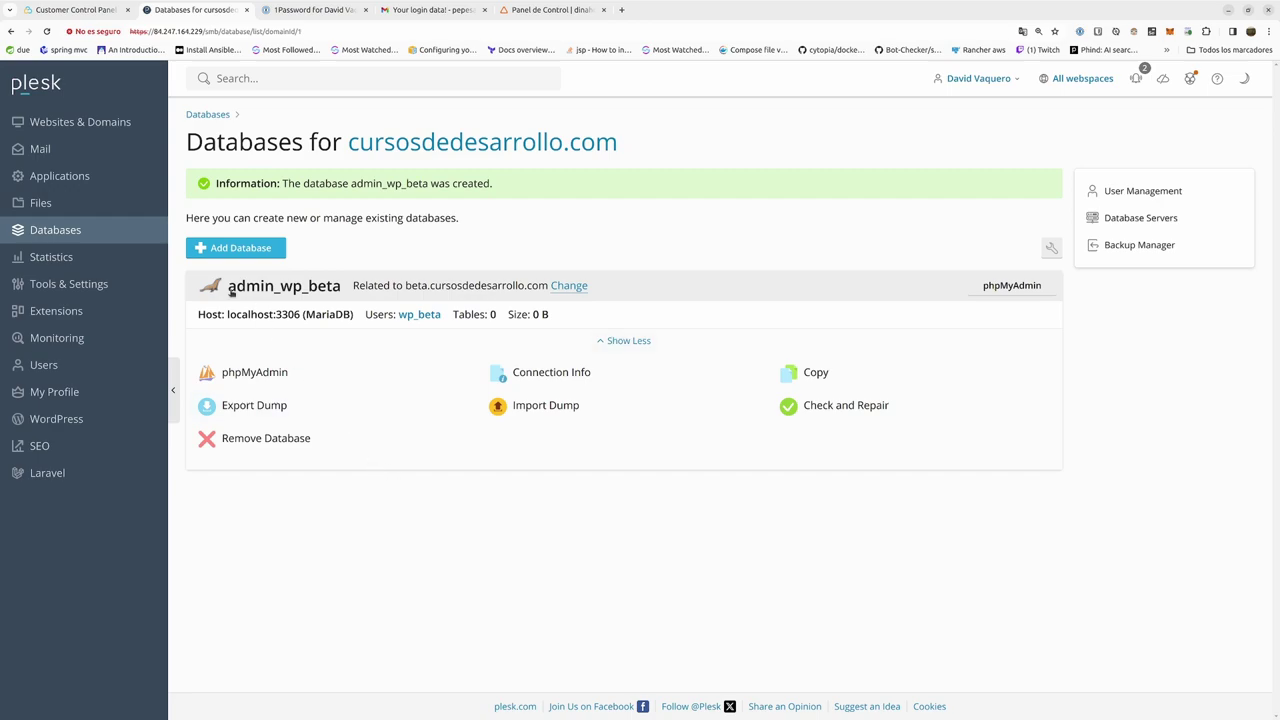
{"action": "left_click", "coordinate": [87, 122]}
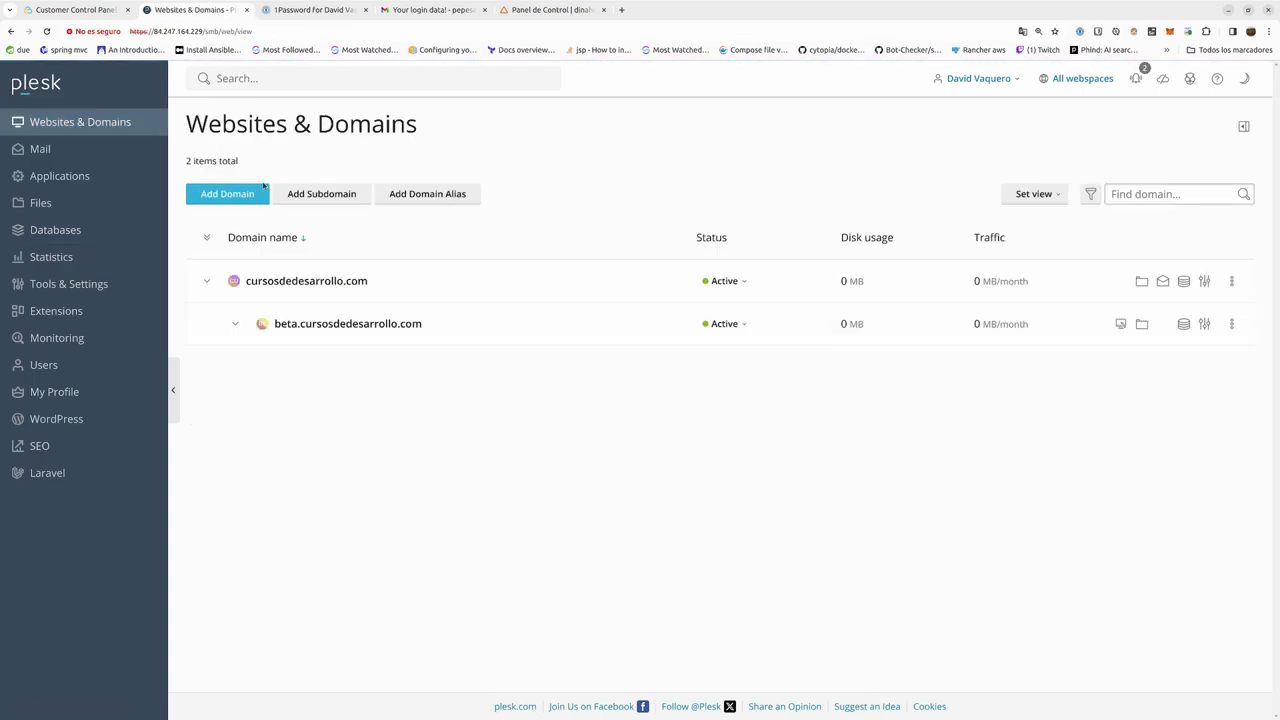
{"action": "left_click", "coordinate": [340, 325]}
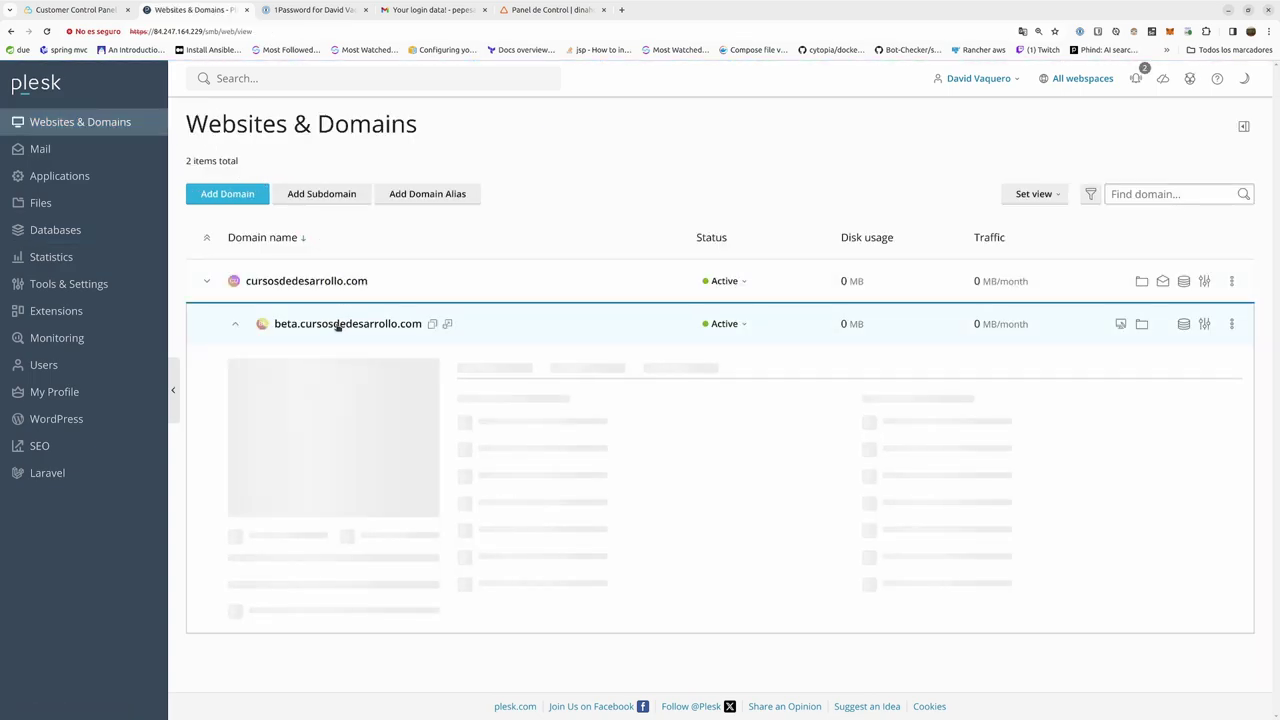
{"action": "scroll", "coordinate": [444, 372], "scroll_direction": "down", "scroll_amount": 2}
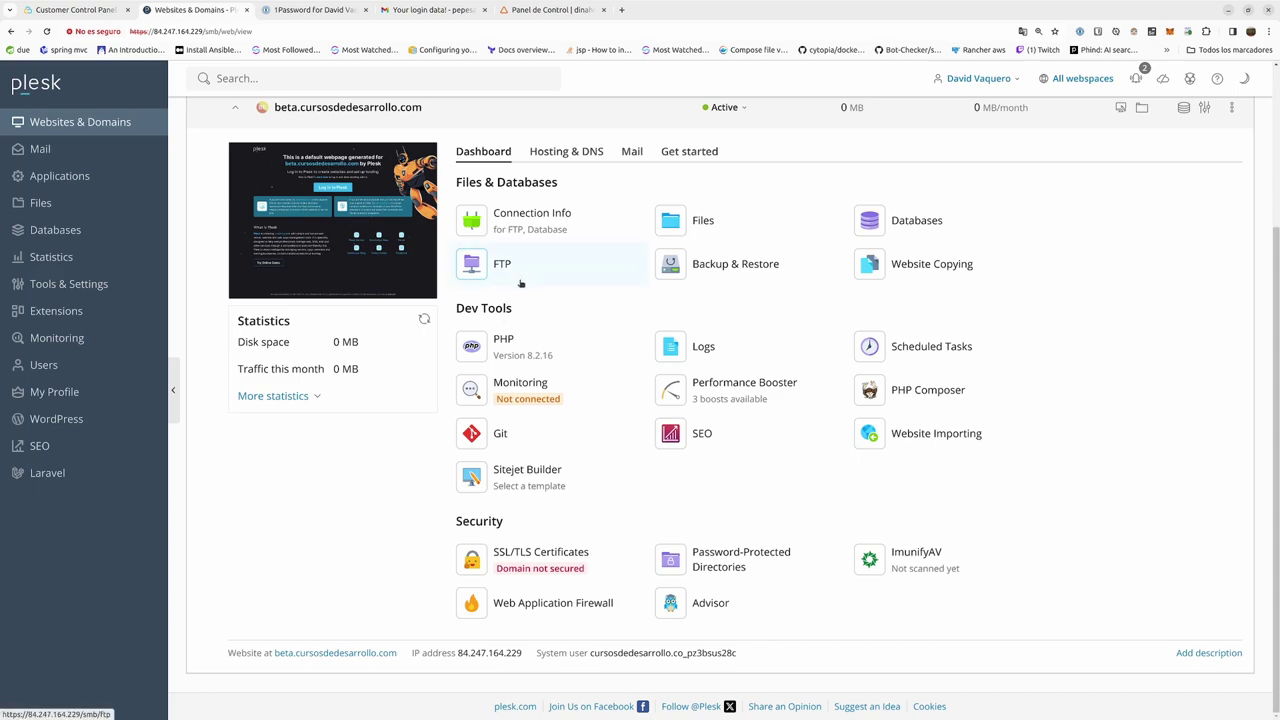
{"action": "scroll", "coordinate": [519, 236], "scroll_direction": "up", "scroll_amount": 3}
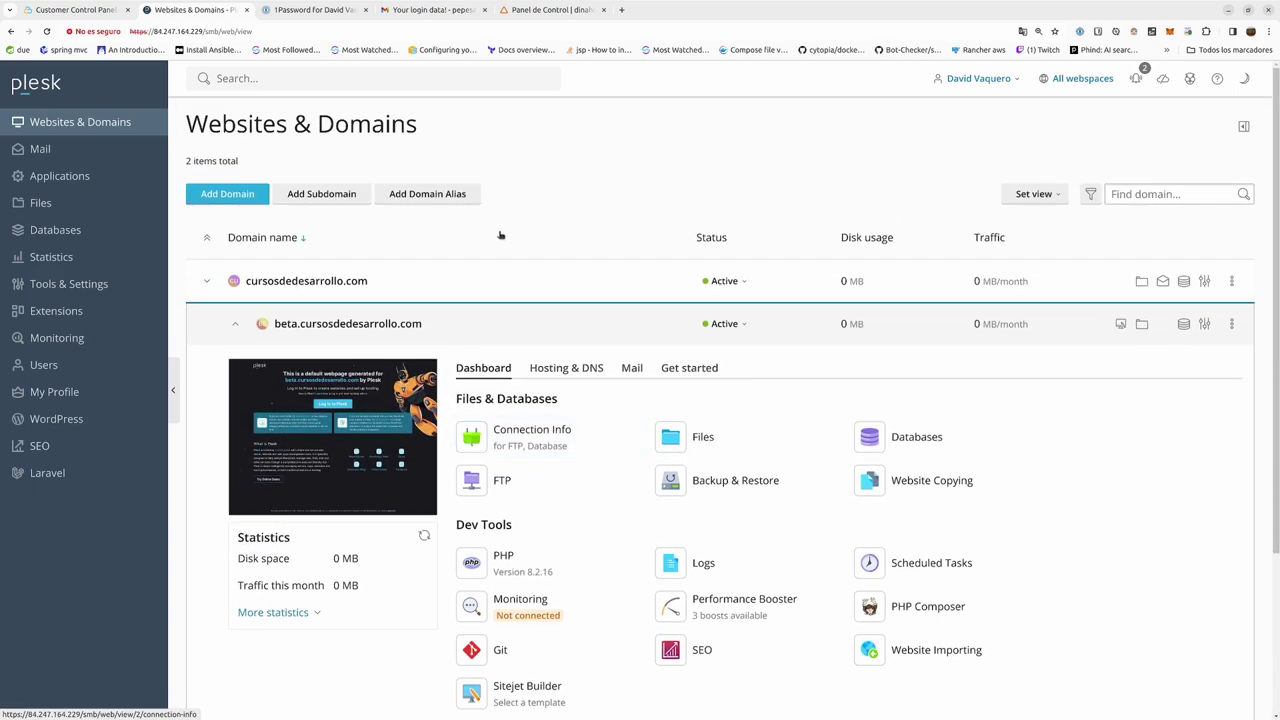
{"action": "left_click", "coordinate": [393, 283]}
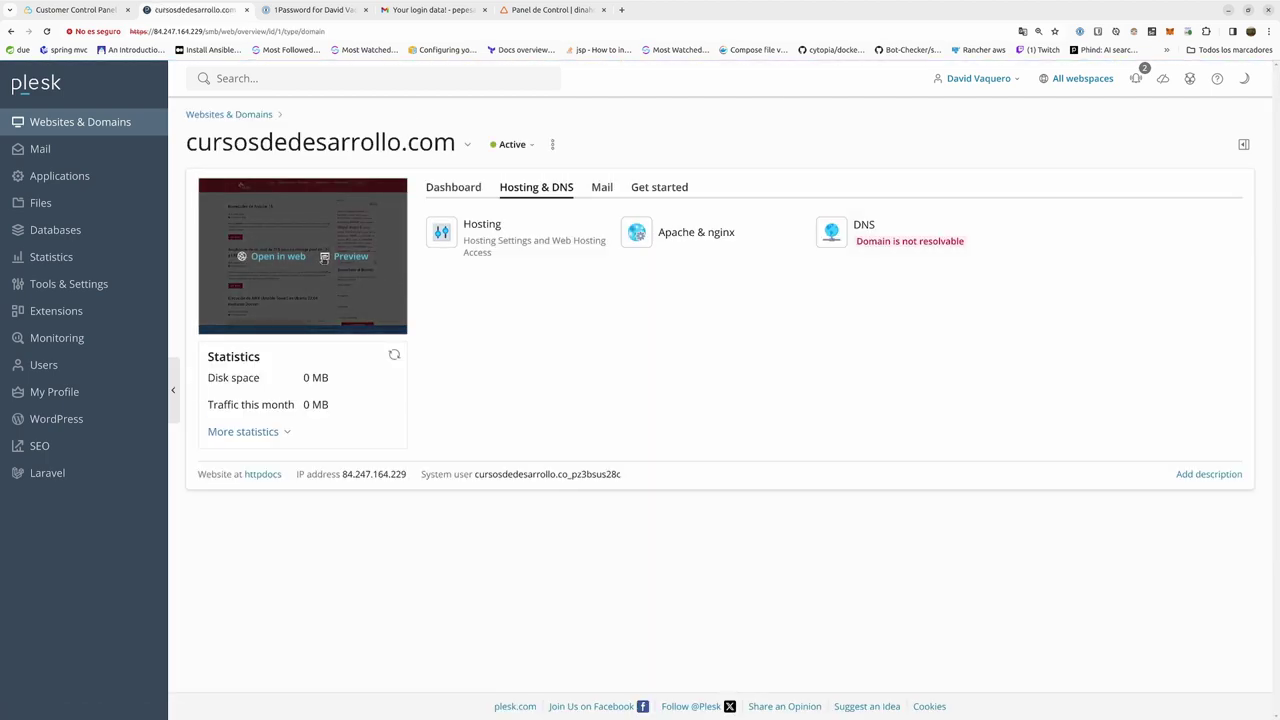
{"action": "left_click", "coordinate": [286, 259]}
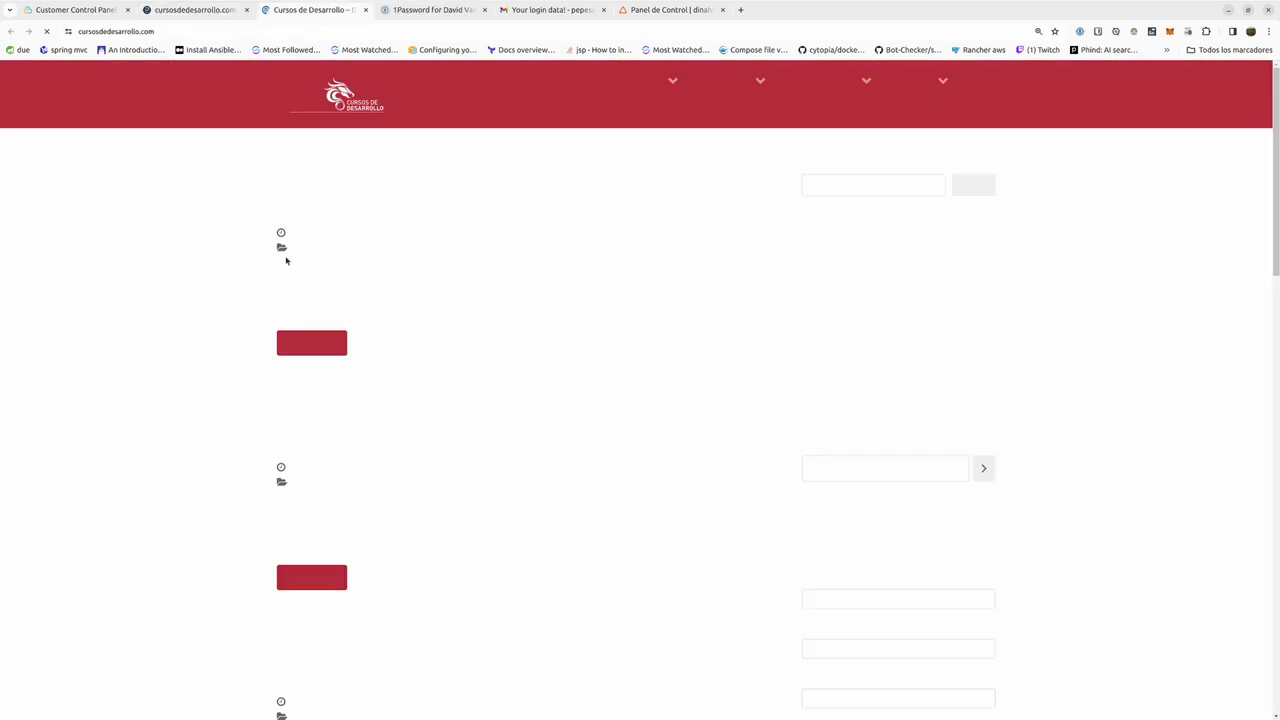
Change the site address to beta.cursosdedesarrollo.com and load the page, proceeding past the browser's privacy warning.
{"action": "left_click", "coordinate": [199, 31]}
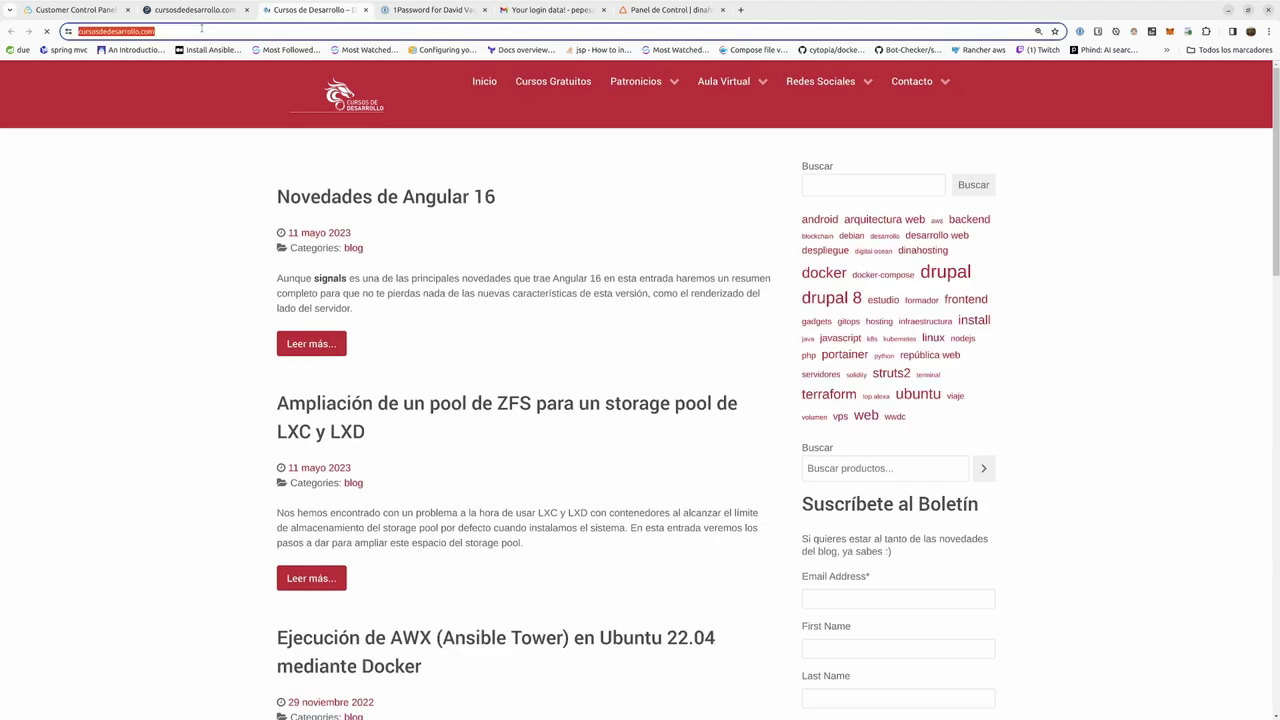
{"action": "key", "text": "Home"}
{"action": "type", "text": "beta"}
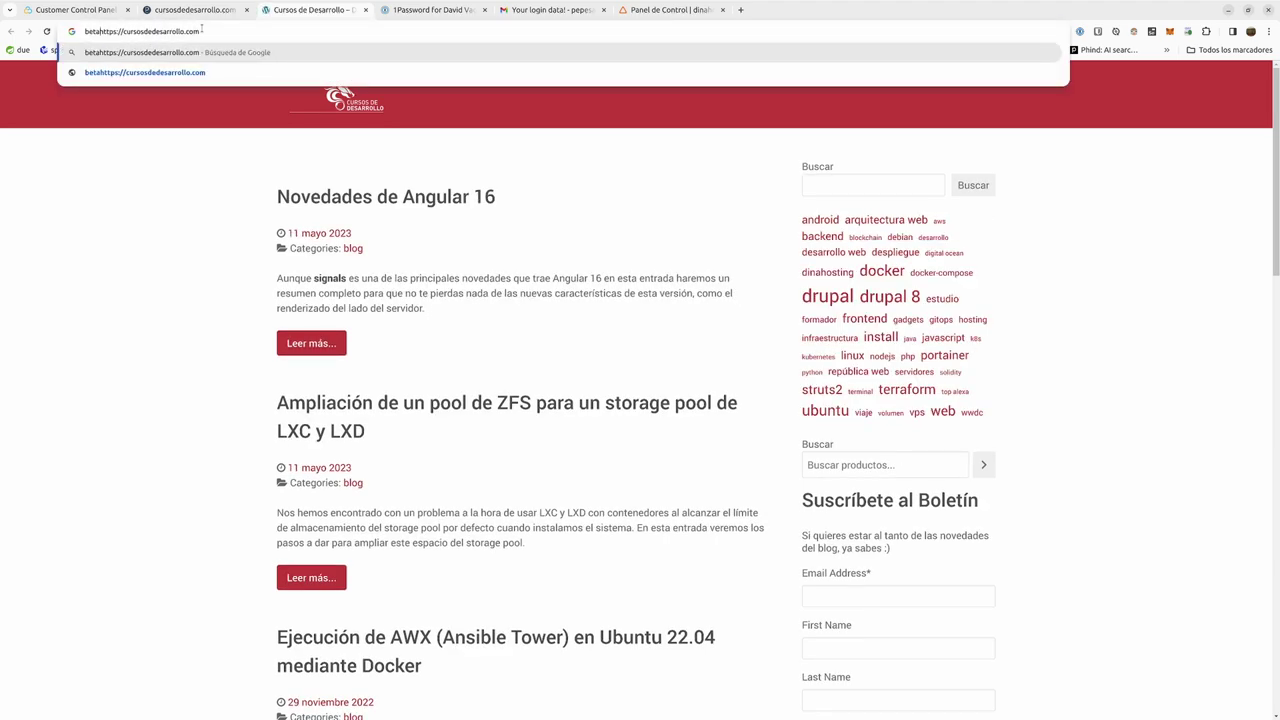
{"action": "key", "text": "Delete"}
{"action": "key", "text": "Delete"}
{"action": "key", "text": "Delete"}
{"action": "key", "text": "Delete"}
{"action": "key", "text": "Delete"}
{"action": "key", "text": "Delete"}
{"action": "key", "text": "Delete"}
{"action": "key", "text": "Delete"}
{"action": "type", "text": "."}
{"action": "key", "text": "Return"}
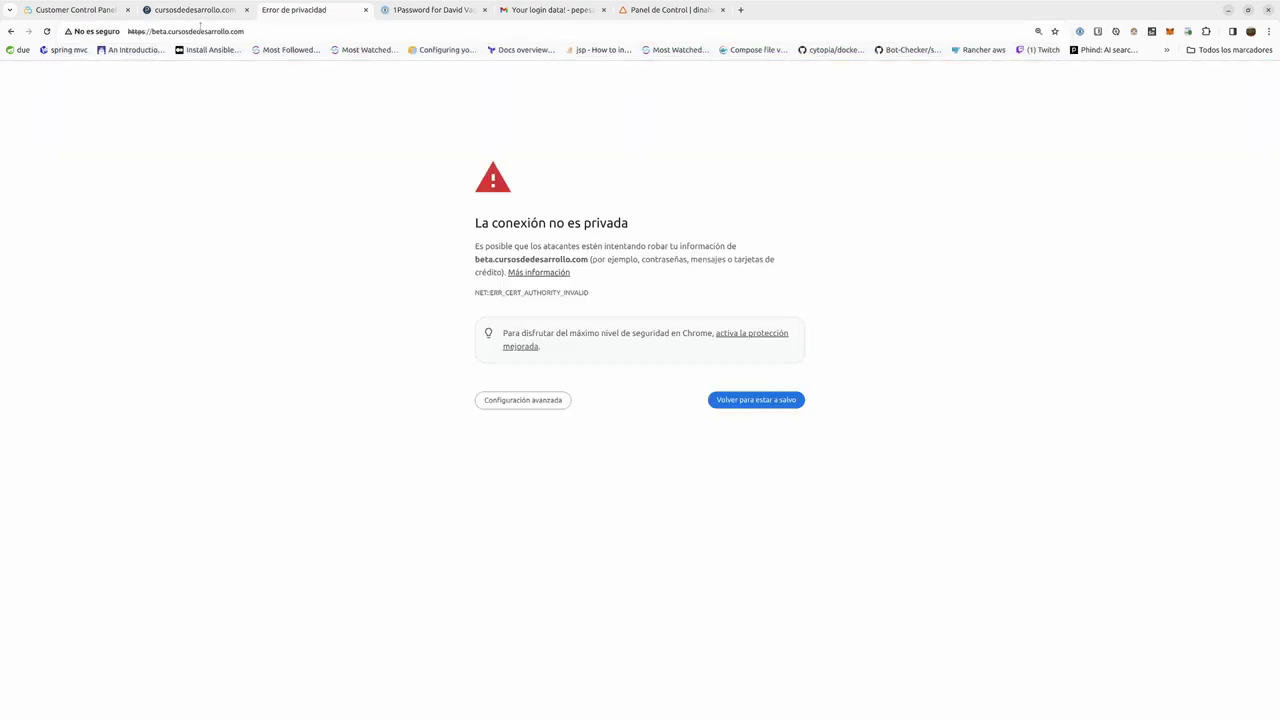
{"action": "left_click", "coordinate": [520, 402]}
{"action": "left_click", "coordinate": [592, 498]}
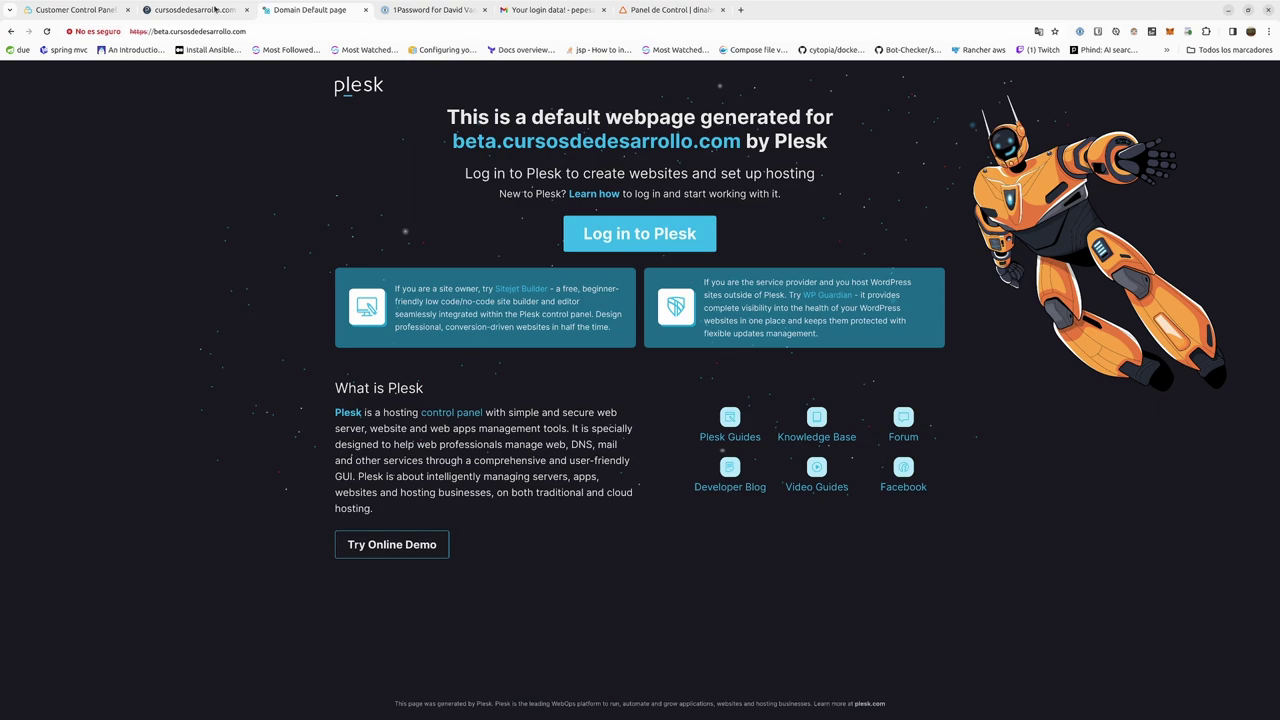
Return to the domains list in Plesk and open the SSL/TLS certificates of beta.cursosdedesarrollo.com.
{"action": "left_click", "coordinate": [195, 10]}
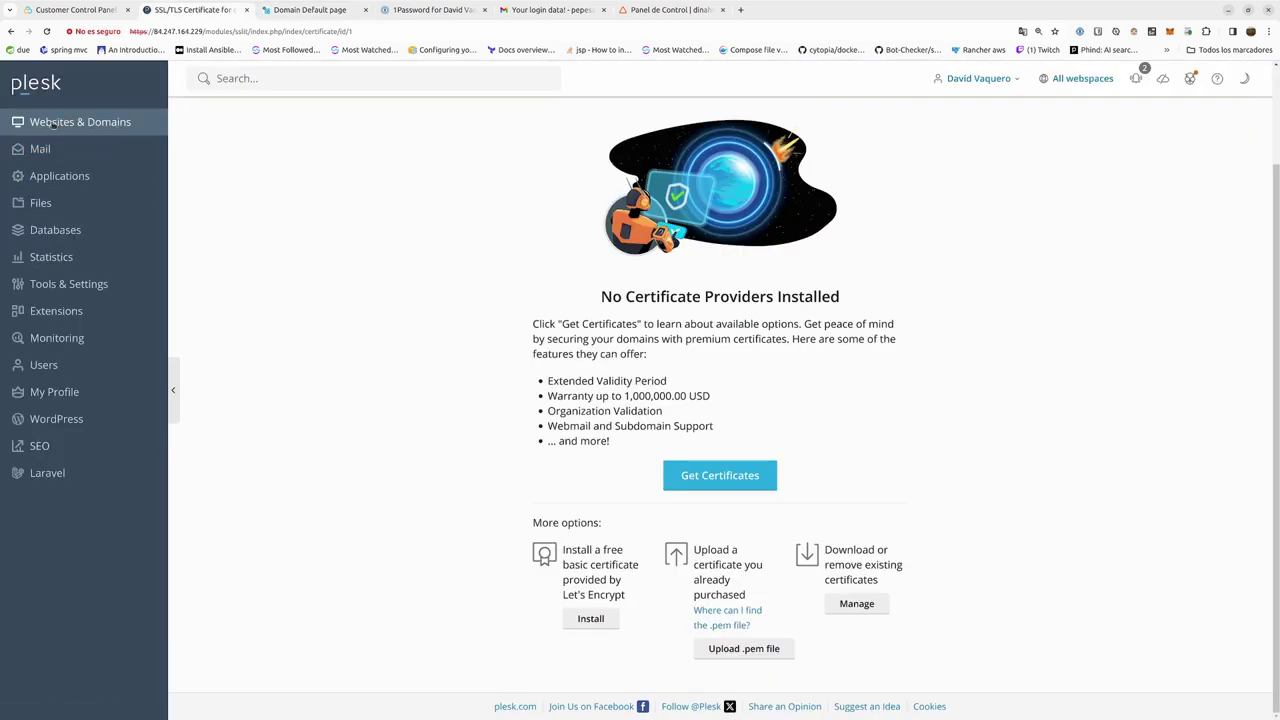
{"action": "scroll", "coordinate": [51, 127], "scroll_direction": "up", "scroll_amount": 2}
{"action": "left_click", "coordinate": [51, 127]}
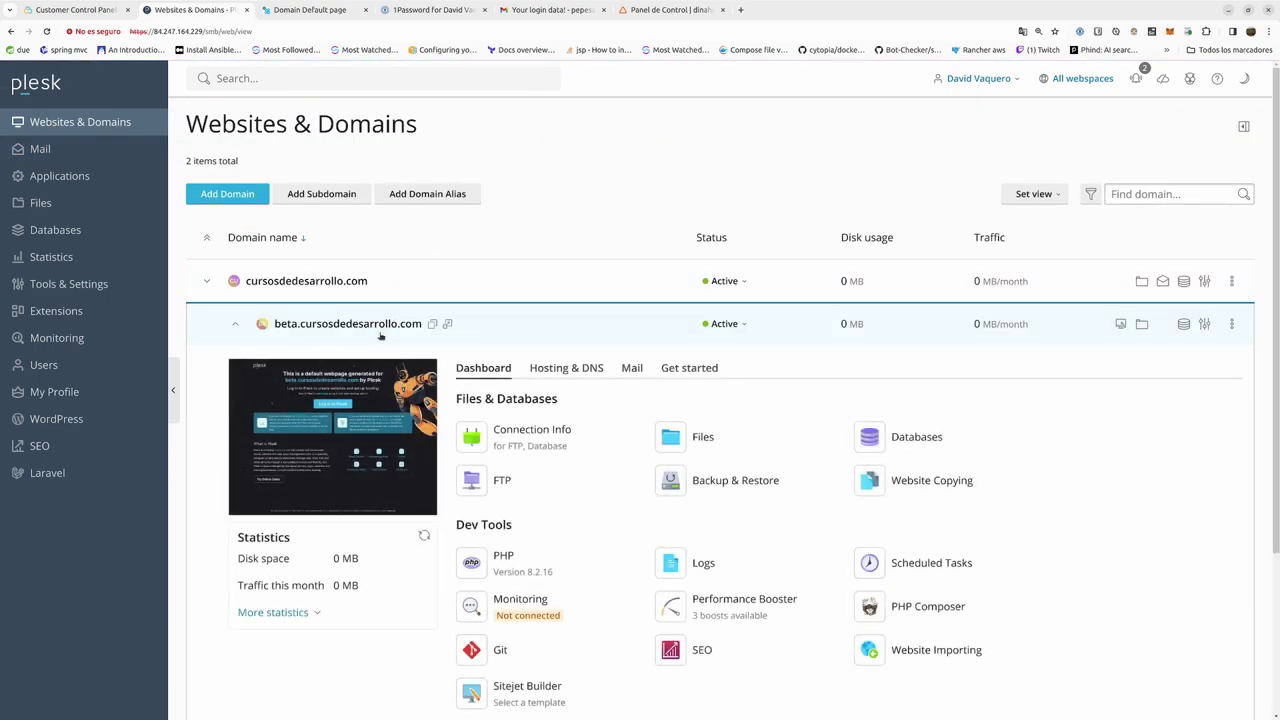
{"action": "scroll", "coordinate": [475, 345], "scroll_direction": "down", "scroll_amount": 4}
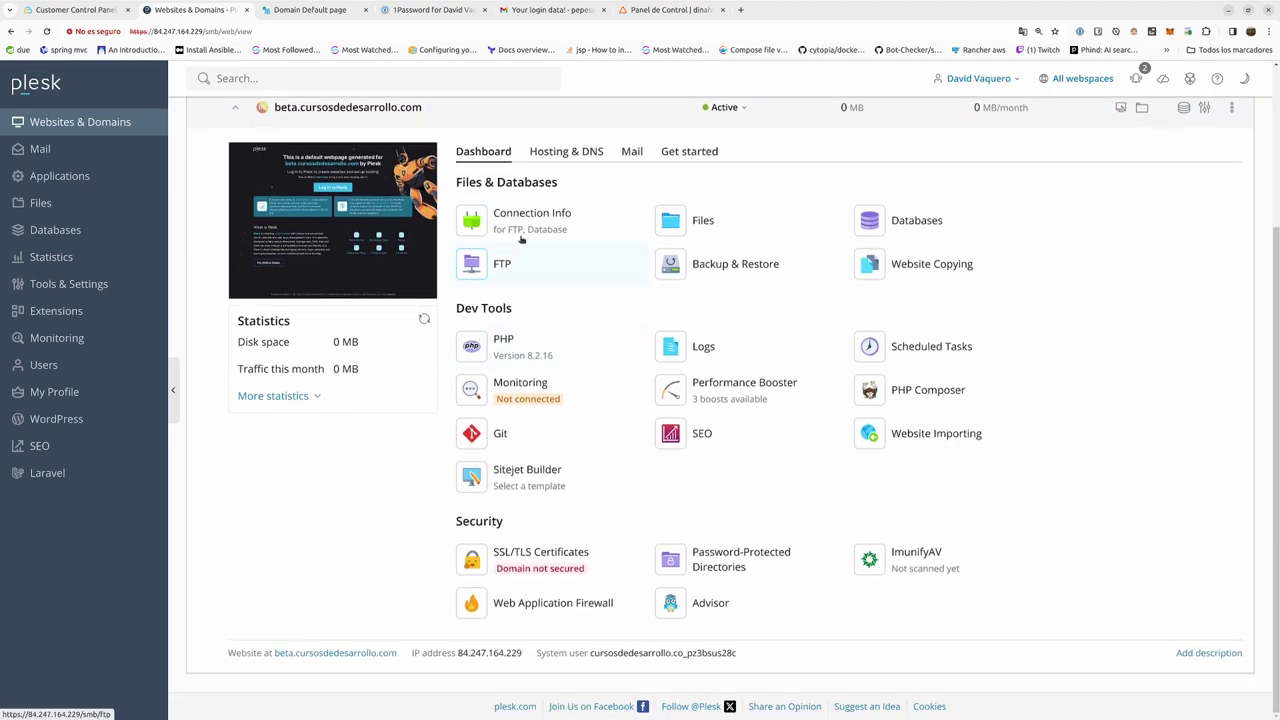
{"action": "left_click", "coordinate": [555, 565]}
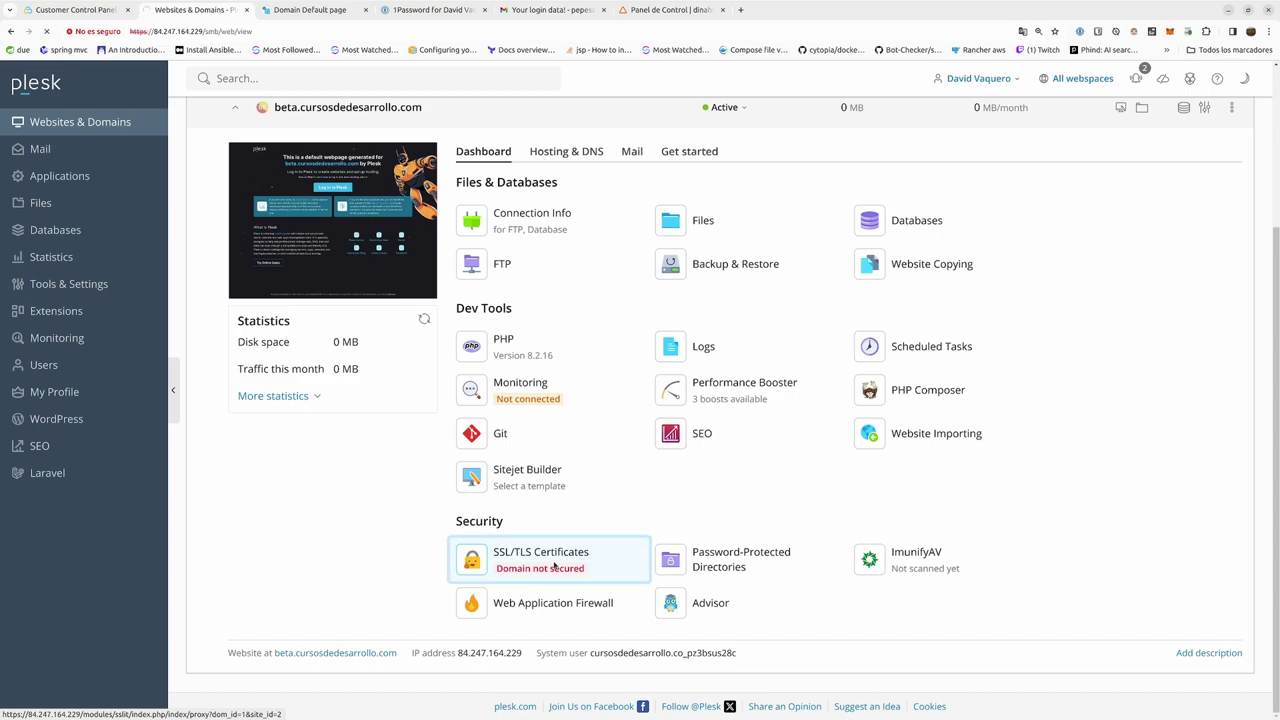
Get the SSL/TLS certificate providers for beta.cursosdedesarrollo.com and look through the certificate offers and further options.
{"action": "scroll", "coordinate": [588, 455], "scroll_direction": "down", "scroll_amount": 2}
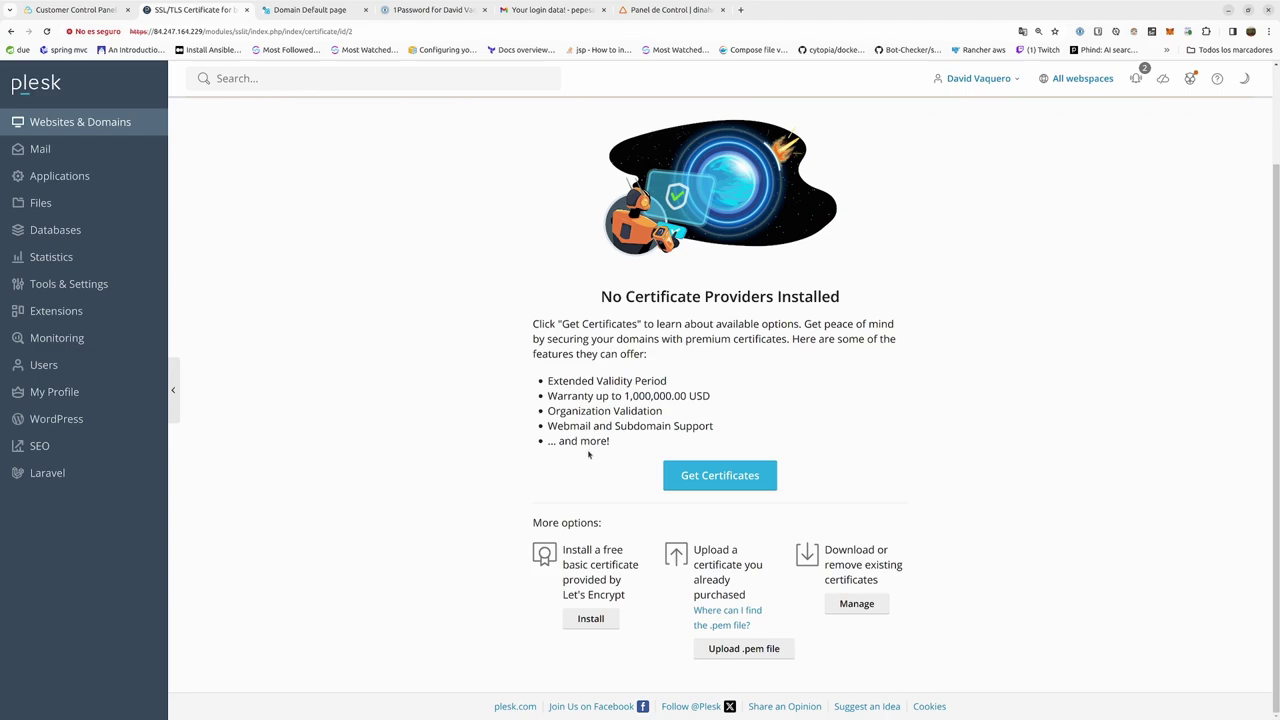
{"action": "left_click", "coordinate": [702, 467]}
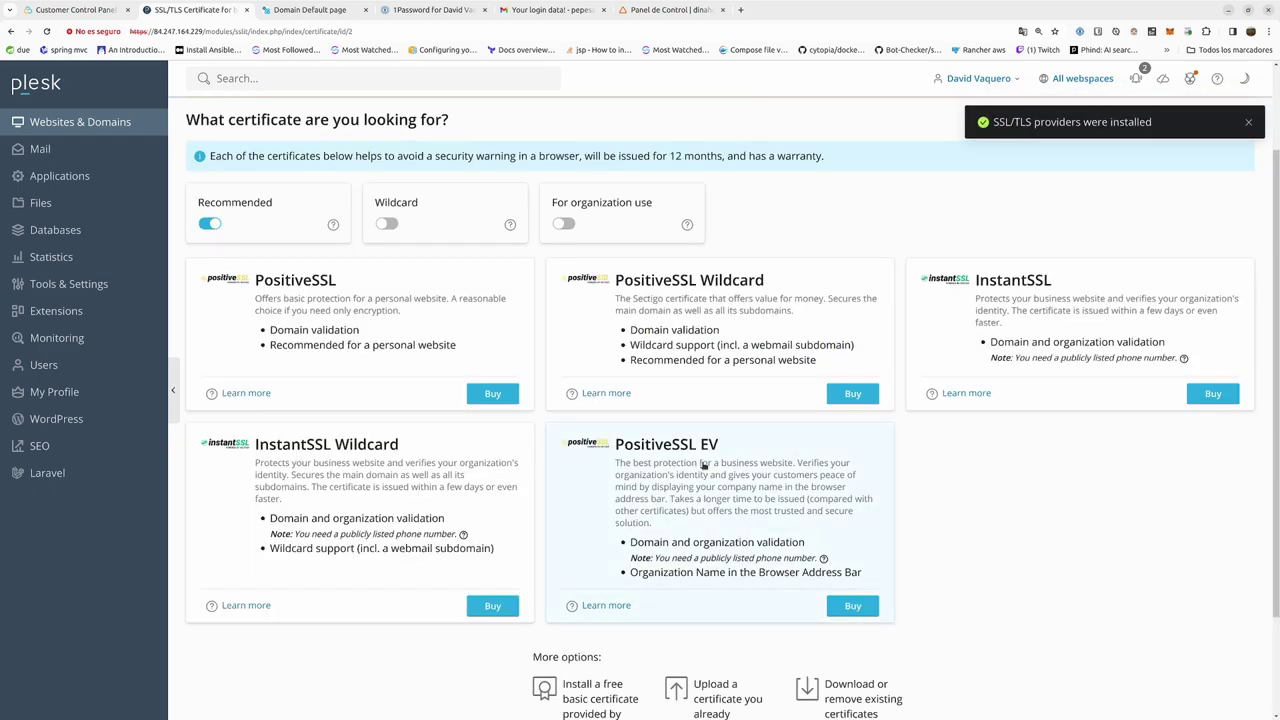
{"action": "scroll", "coordinate": [703, 466], "scroll_direction": "down", "scroll_amount": 3}
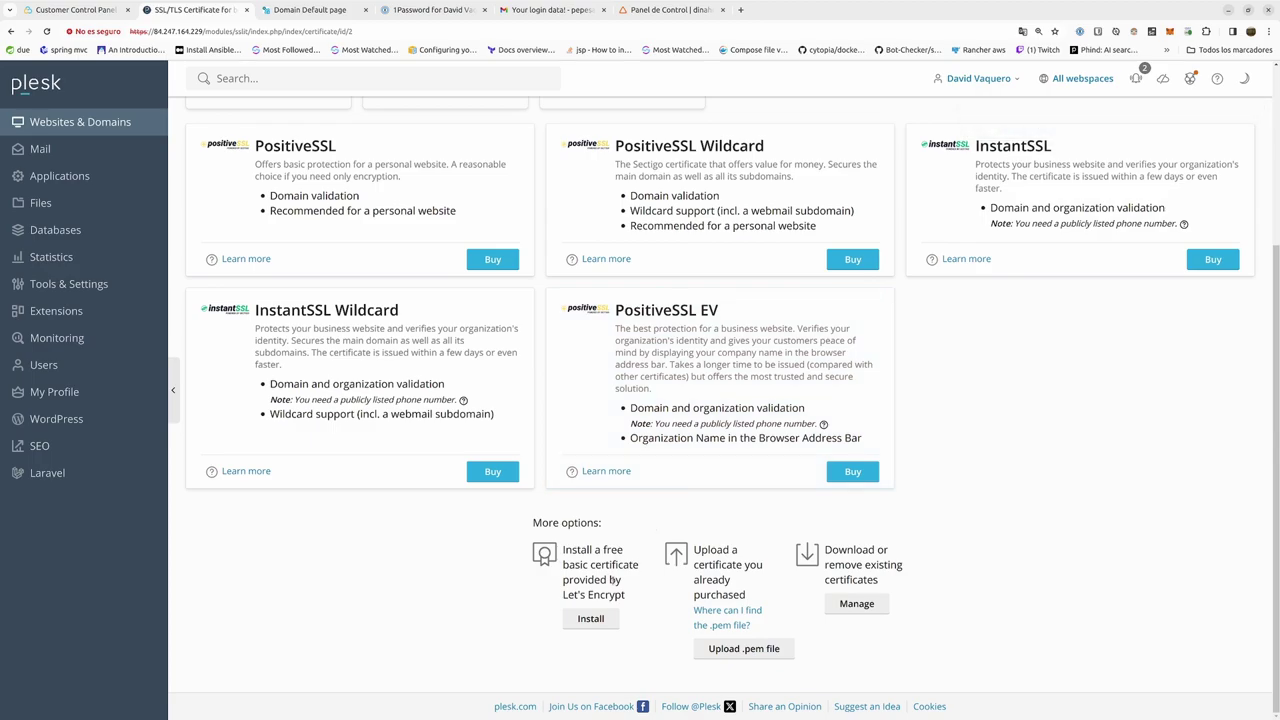
Install a free Let's Encrypt certificate that secures the domain name beta.cursosdedesarrollo.com.
{"action": "left_click", "coordinate": [590, 618]}
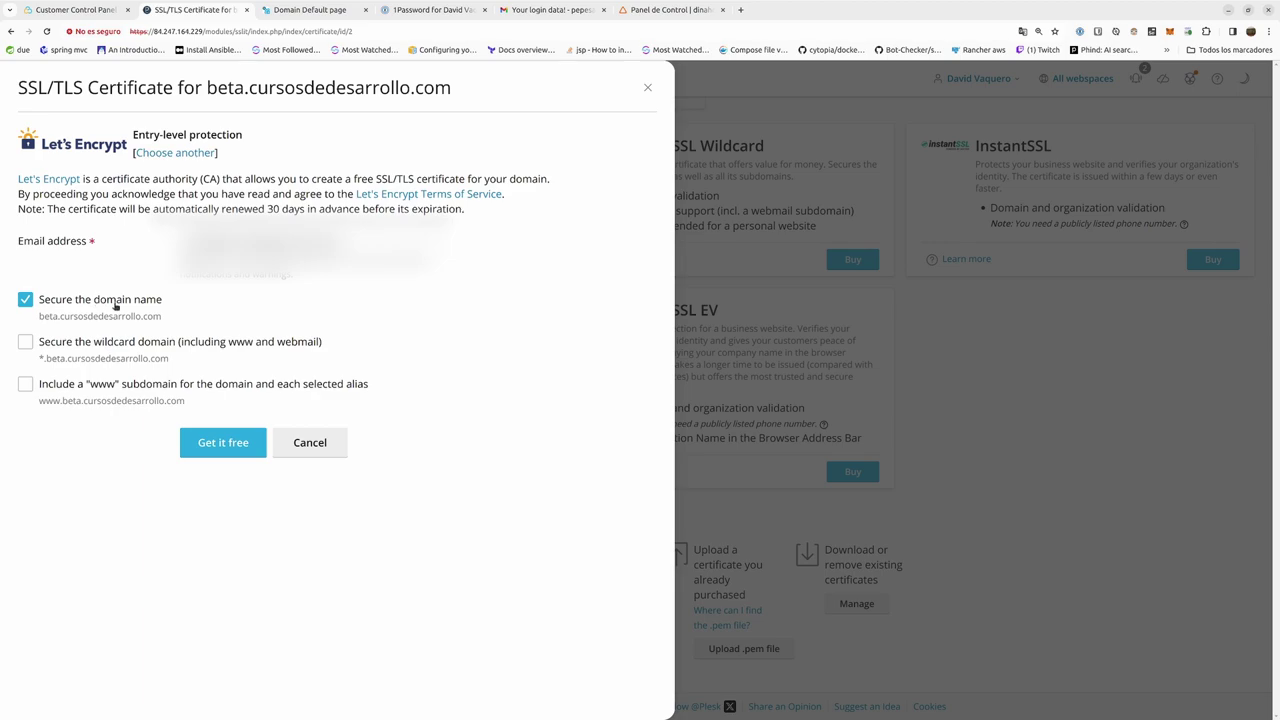
{"action": "left_click", "coordinate": [223, 446]}
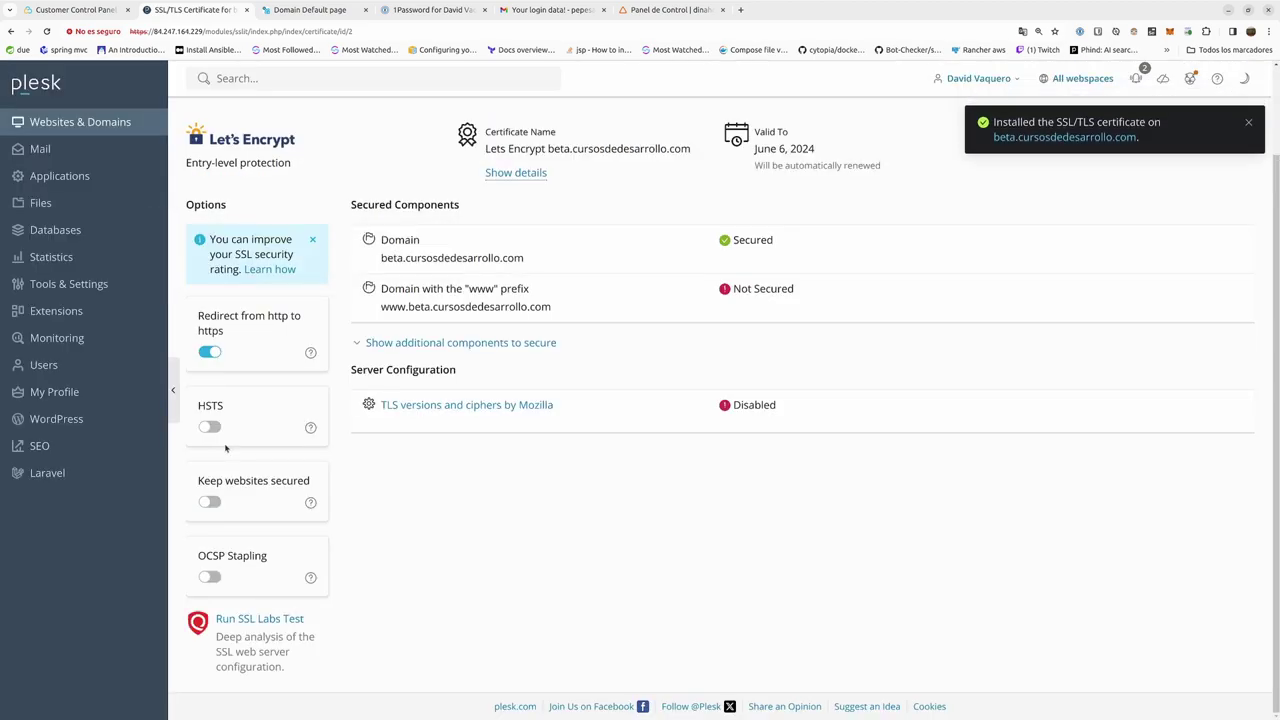
Enable HSTS with a max-age of 6 months including subdomains, and turn on Keep websites secured.
{"action": "left_click", "coordinate": [210, 427]}
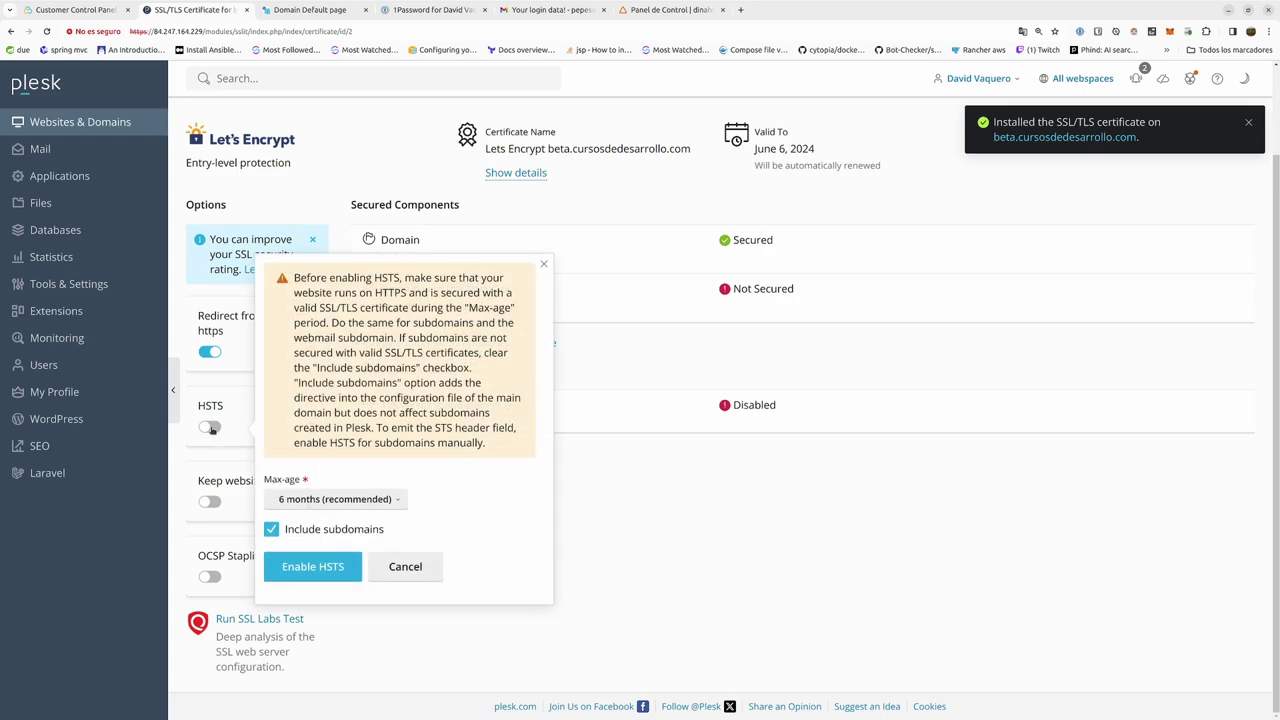
{"action": "left_click", "coordinate": [313, 571]}
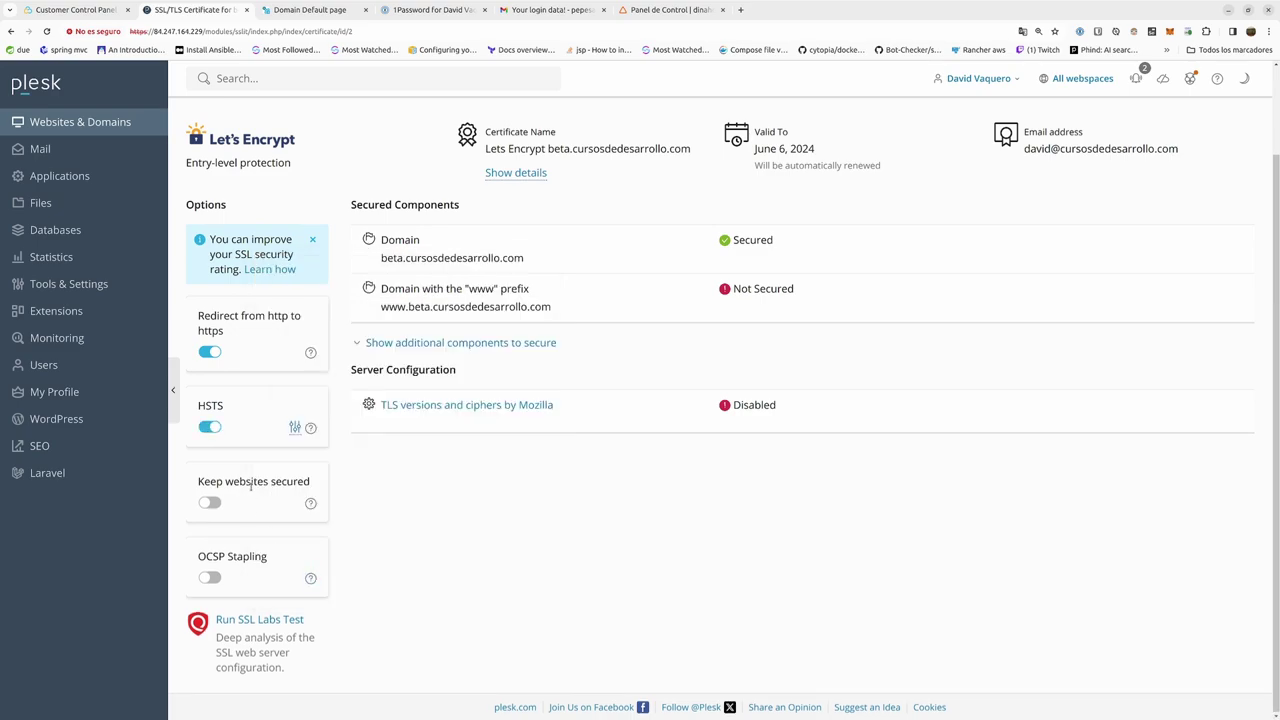
{"action": "left_click", "coordinate": [210, 503]}
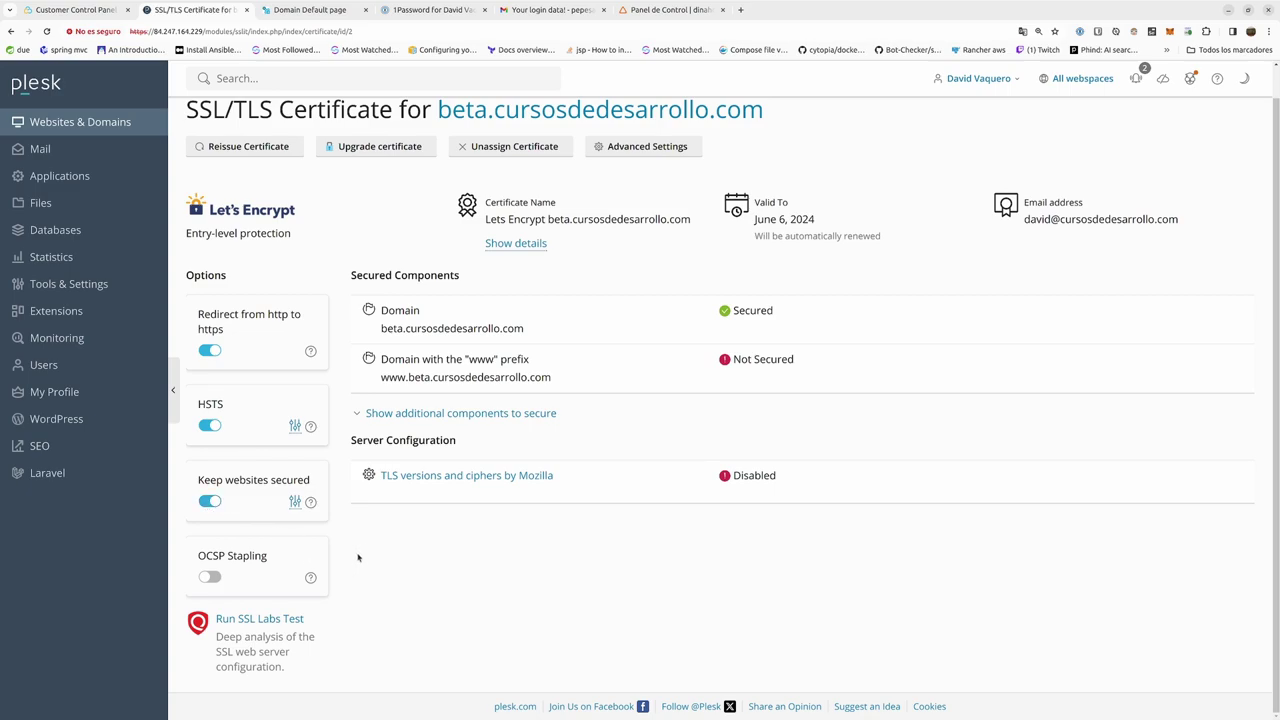
Run the SSL Labs test for beta.cursosdedesarrollo.com and look through its certificate report.
{"action": "left_click", "coordinate": [272, 622]}
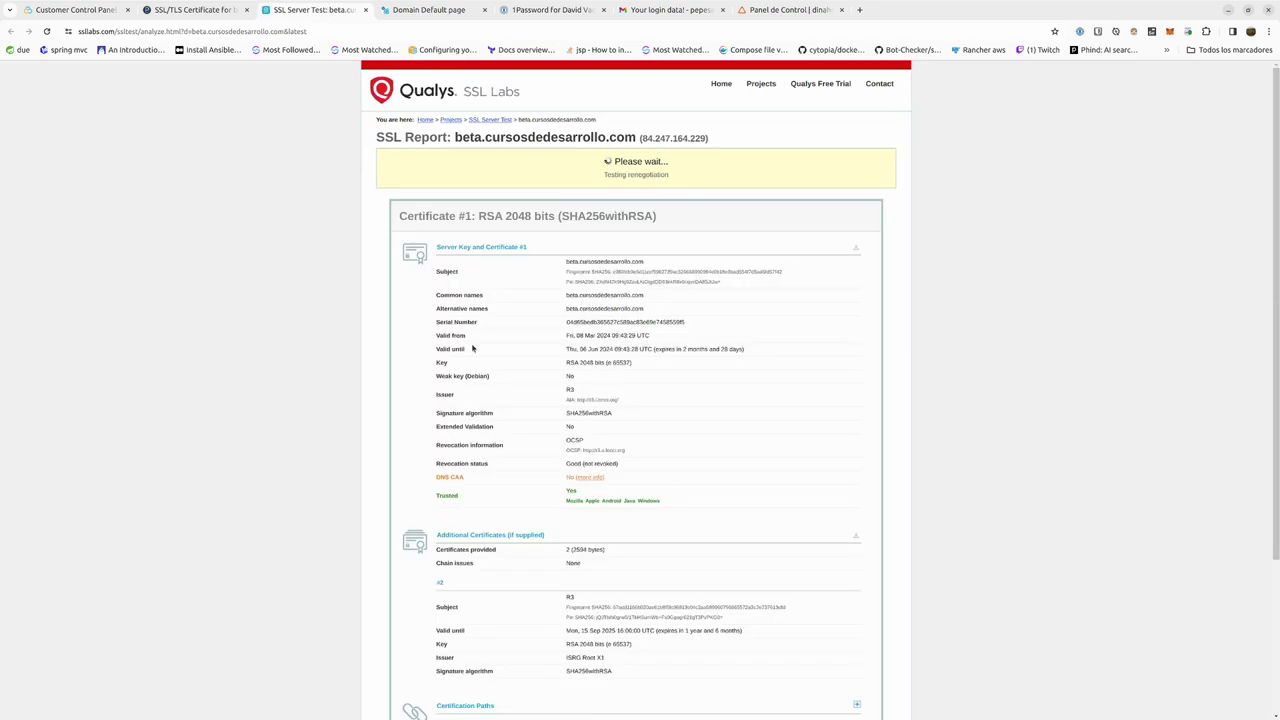
{"action": "scroll", "coordinate": [477, 346], "scroll_direction": "down", "scroll_amount": 1}
{"action": "scroll", "coordinate": [473, 347], "scroll_direction": "down", "scroll_amount": 3}
{"action": "scroll", "coordinate": [471, 344], "scroll_direction": "down", "scroll_amount": 2}
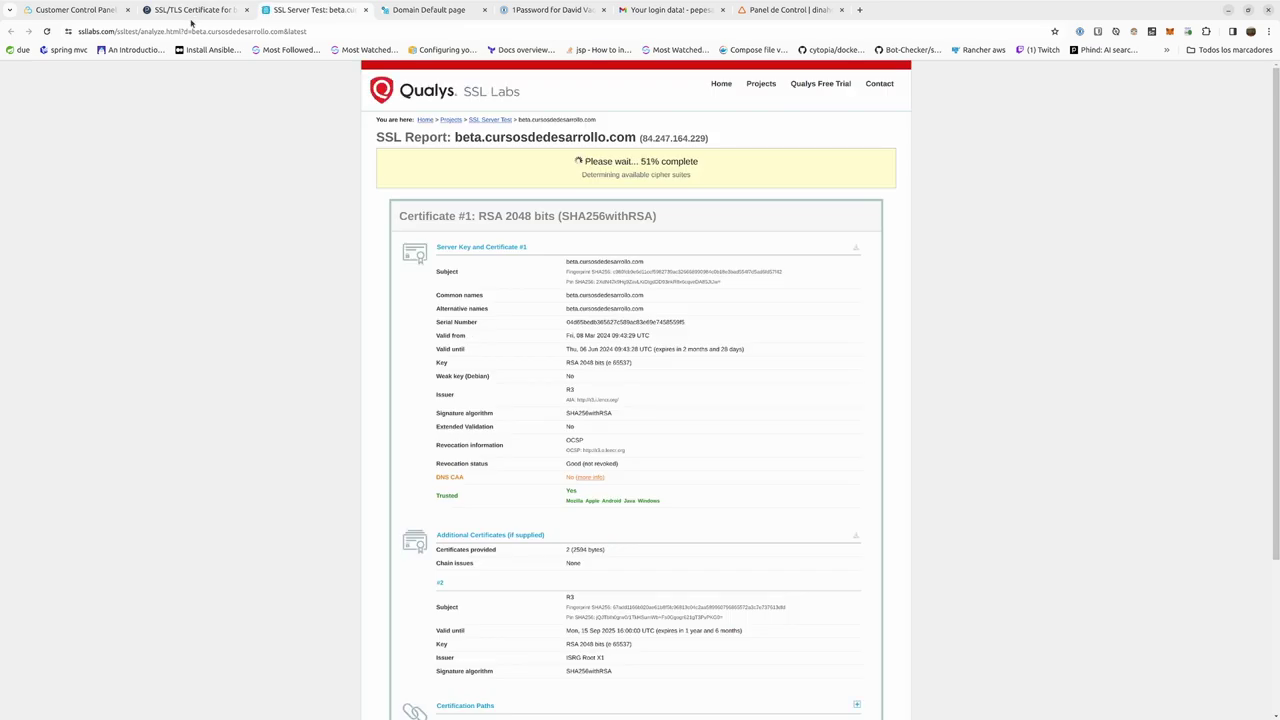
Return to the domains list in Plesk and start a WordPress installation on beta.cursosdedesarrollo.com.
{"action": "left_click", "coordinate": [195, 10]}
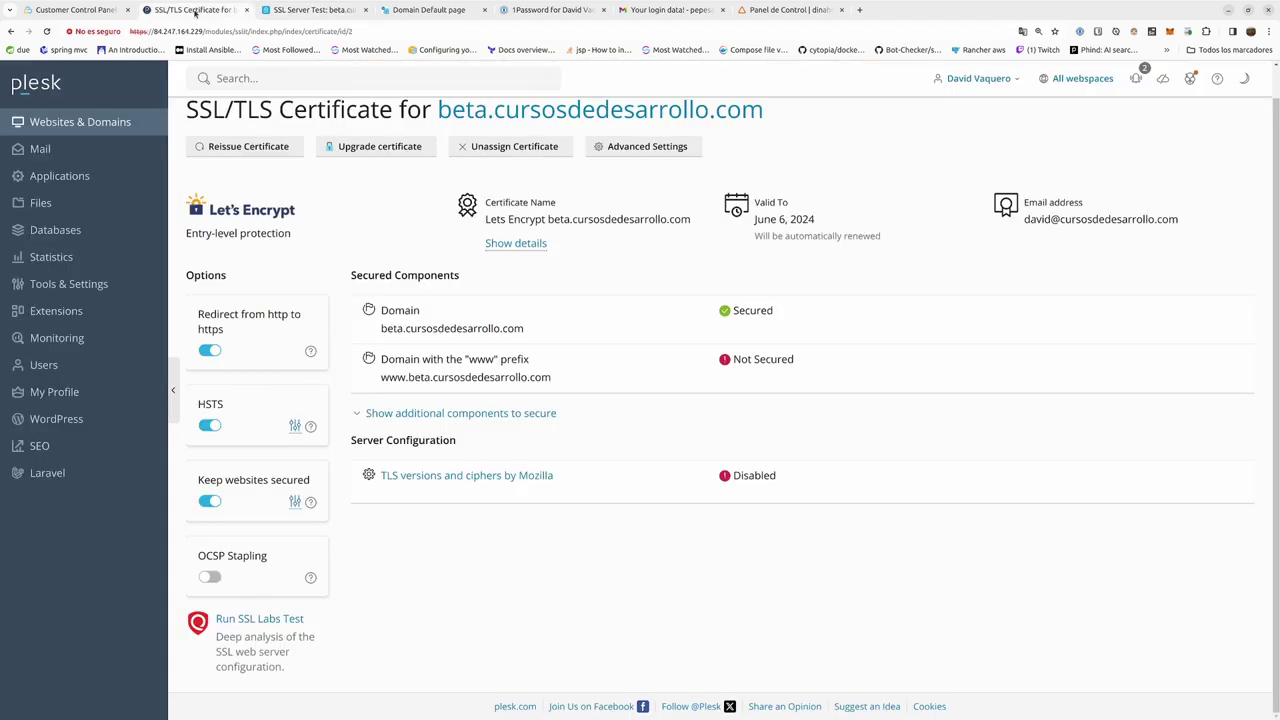
{"action": "left_click", "coordinate": [82, 124]}
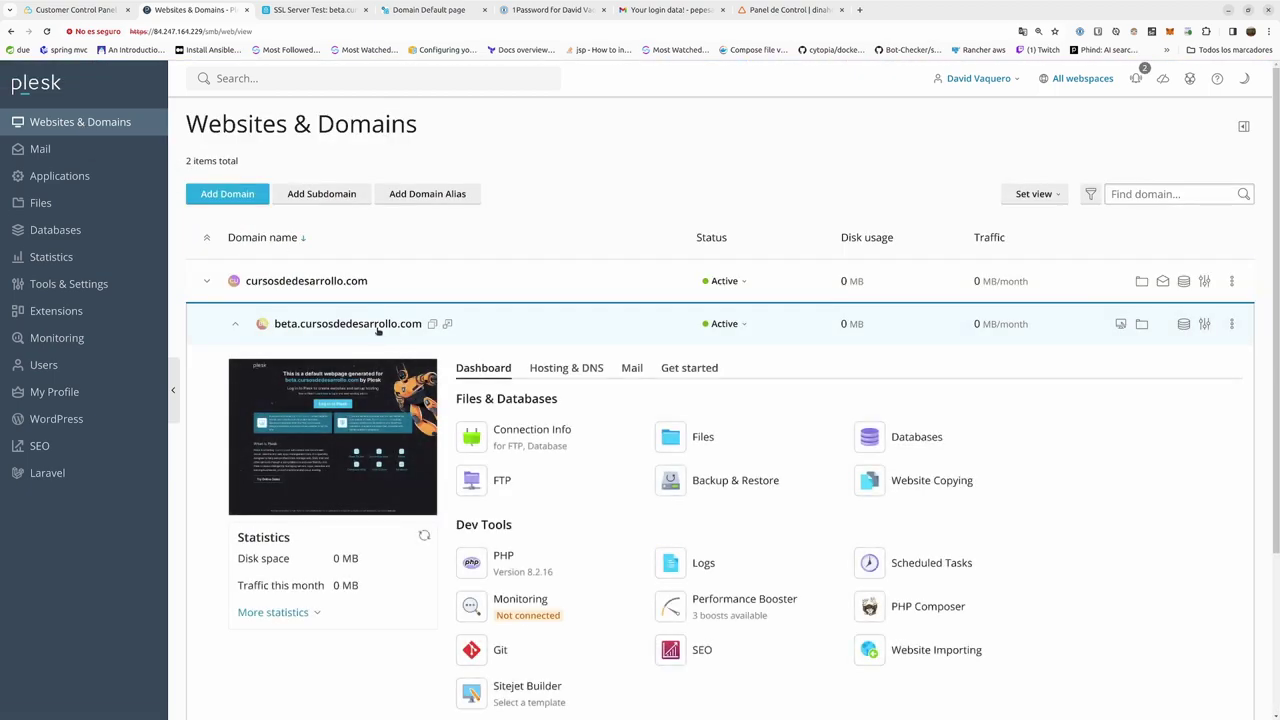
{"action": "scroll", "coordinate": [580, 445], "scroll_direction": "down", "scroll_amount": 3}
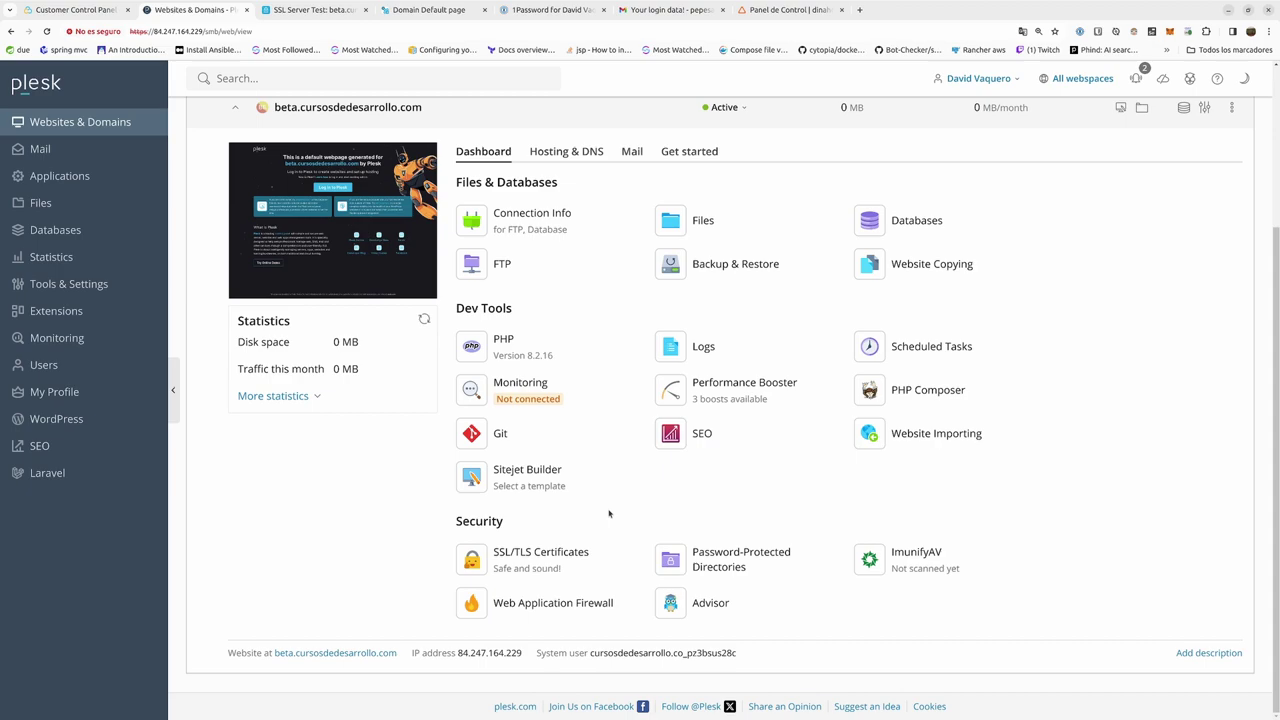
{"action": "left_click", "coordinate": [697, 151]}
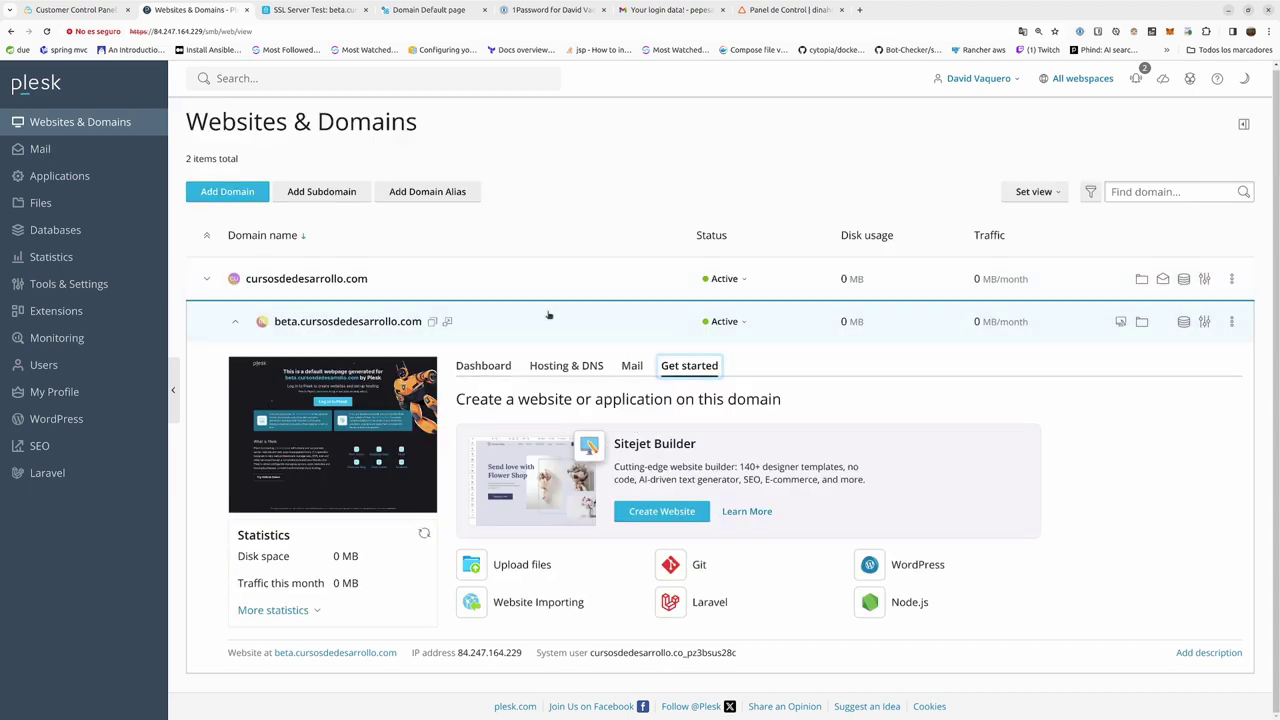
{"action": "left_click", "coordinate": [869, 568]}
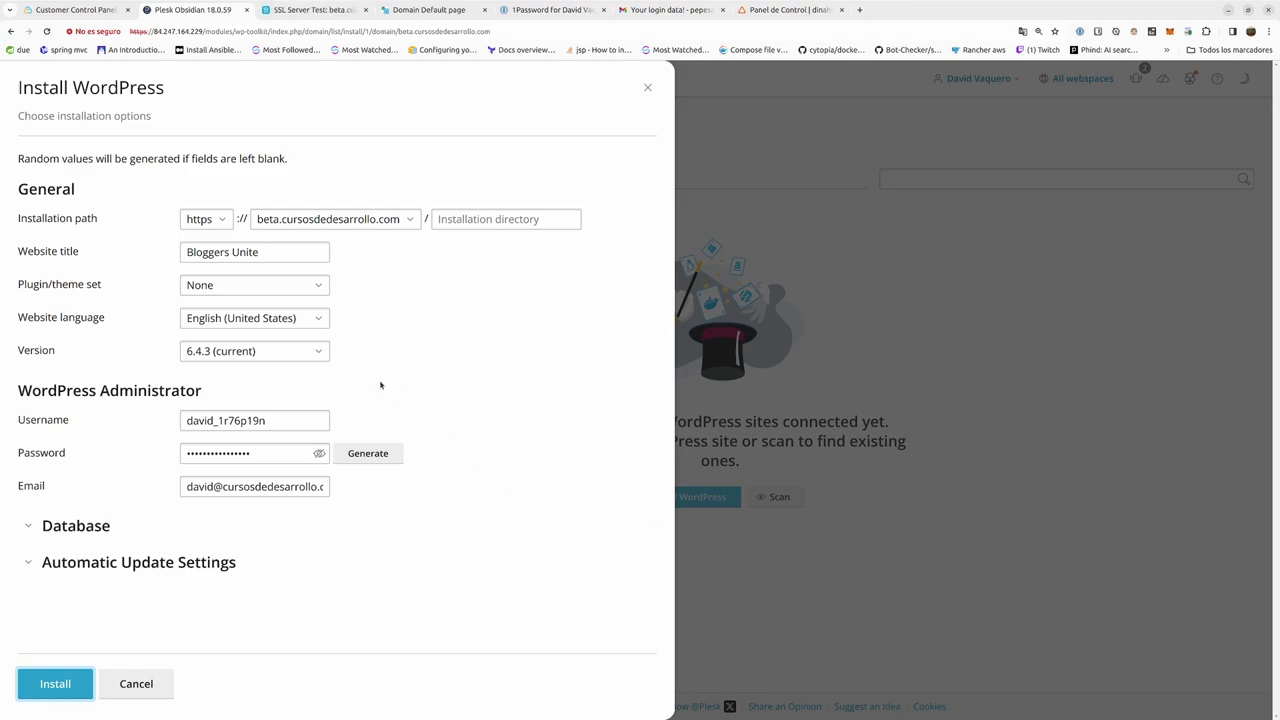
Set the website title to "Blog de Cursos de Desarrollo" and keep the plugin/theme set at None.
{"action": "left_click_drag", "start_coordinate": [285, 255], "coordinate": [163, 250]}
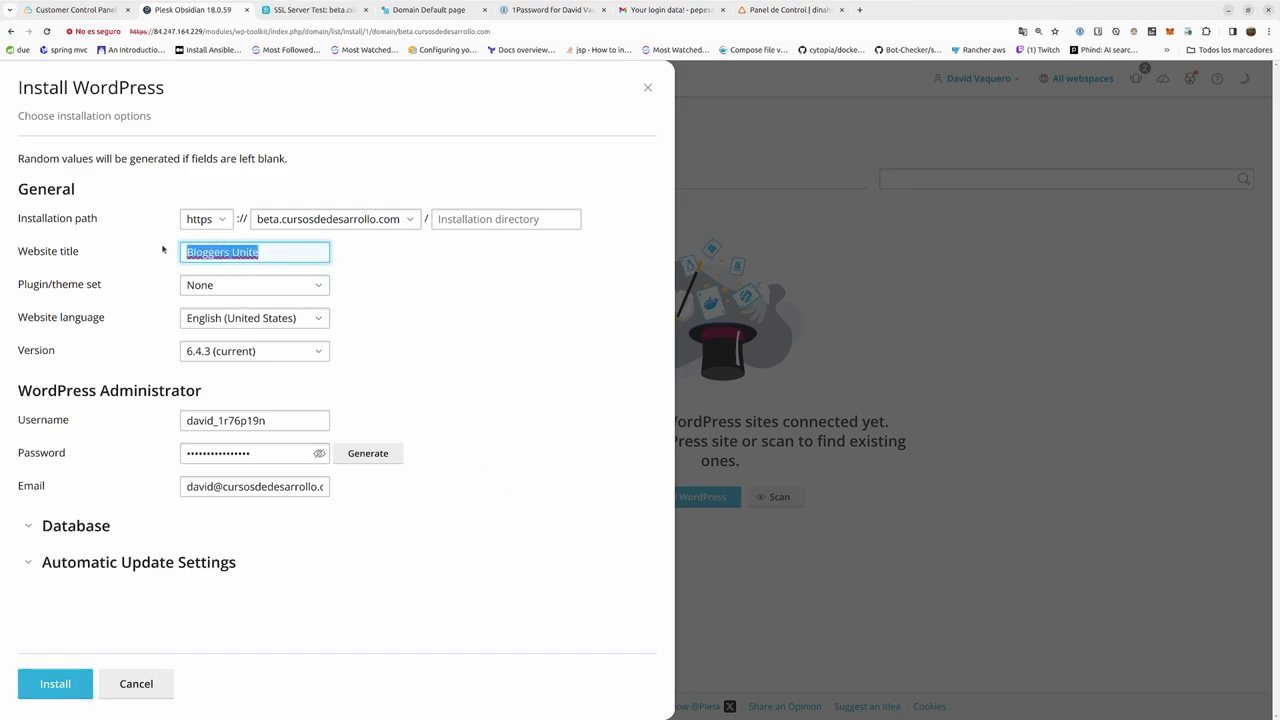
{"action": "type", "text": "Cursos d"}
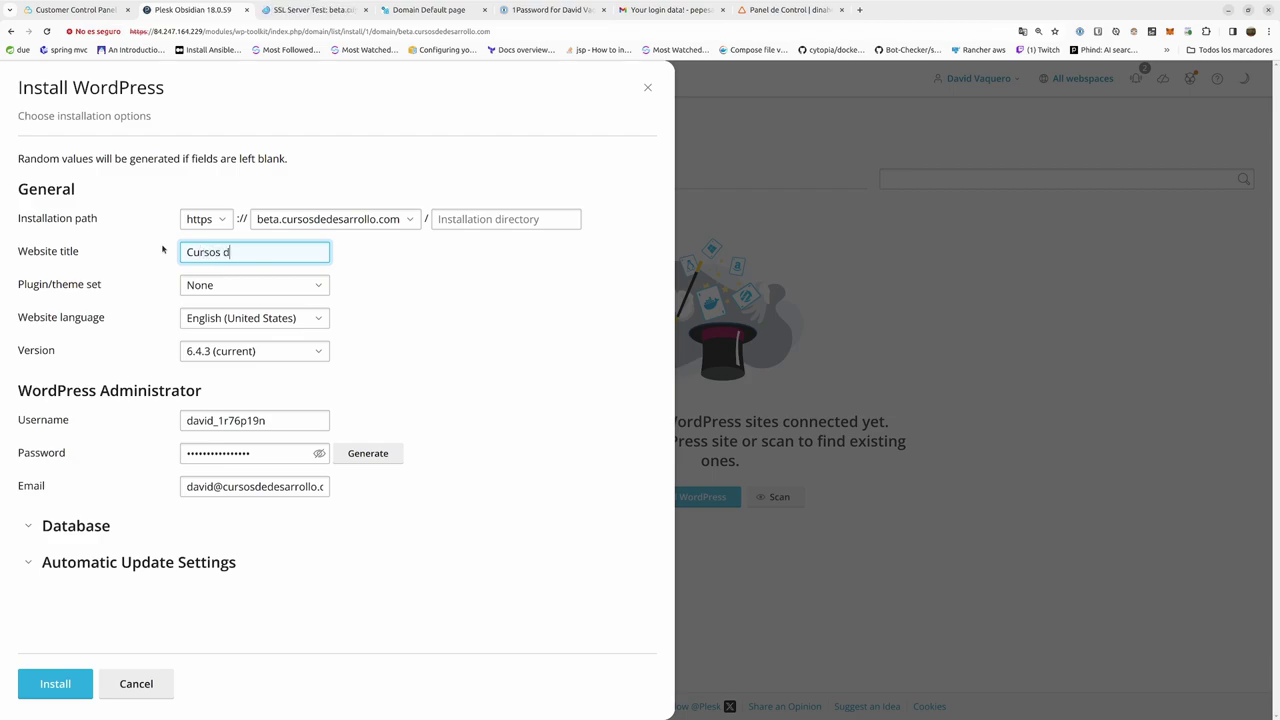
{"action": "type", "text": "e DEsarrollo"}
{"action": "key", "text": "Home"}
{"action": "type", "text": "Blog de"}
{"action": "left_click", "coordinate": [230, 288]}
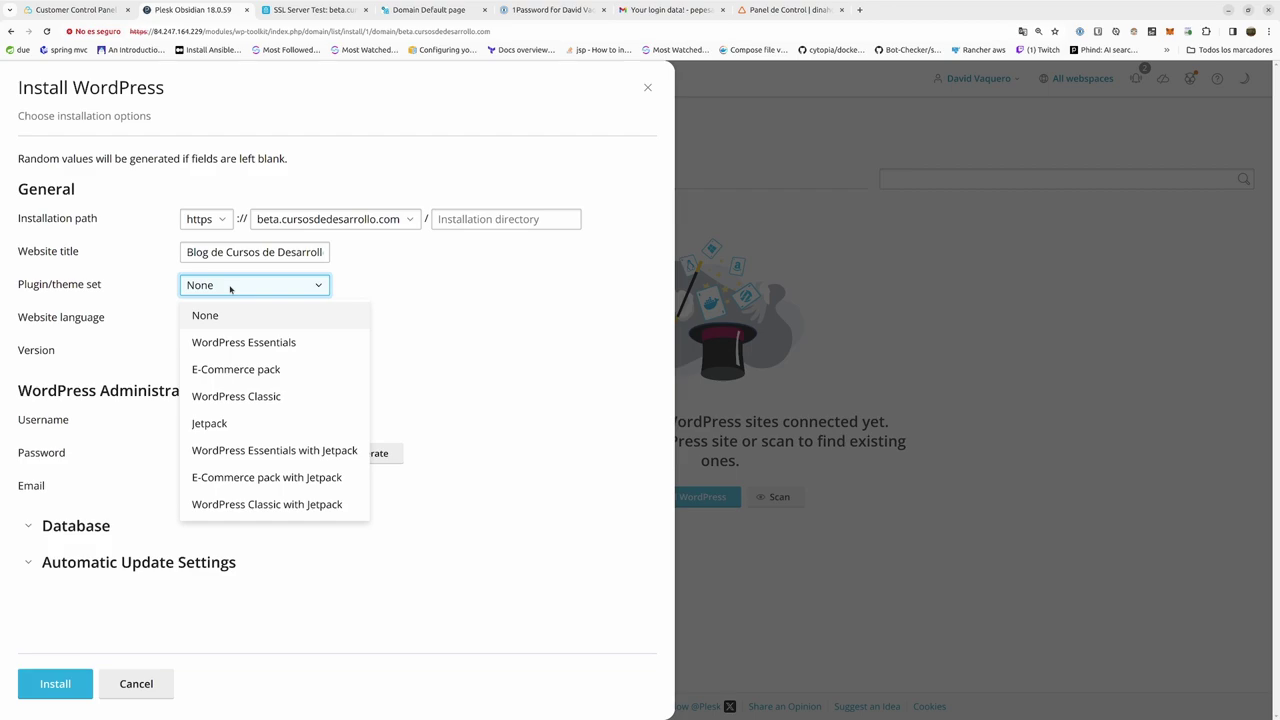
{"action": "left_click", "coordinate": [383, 283]}
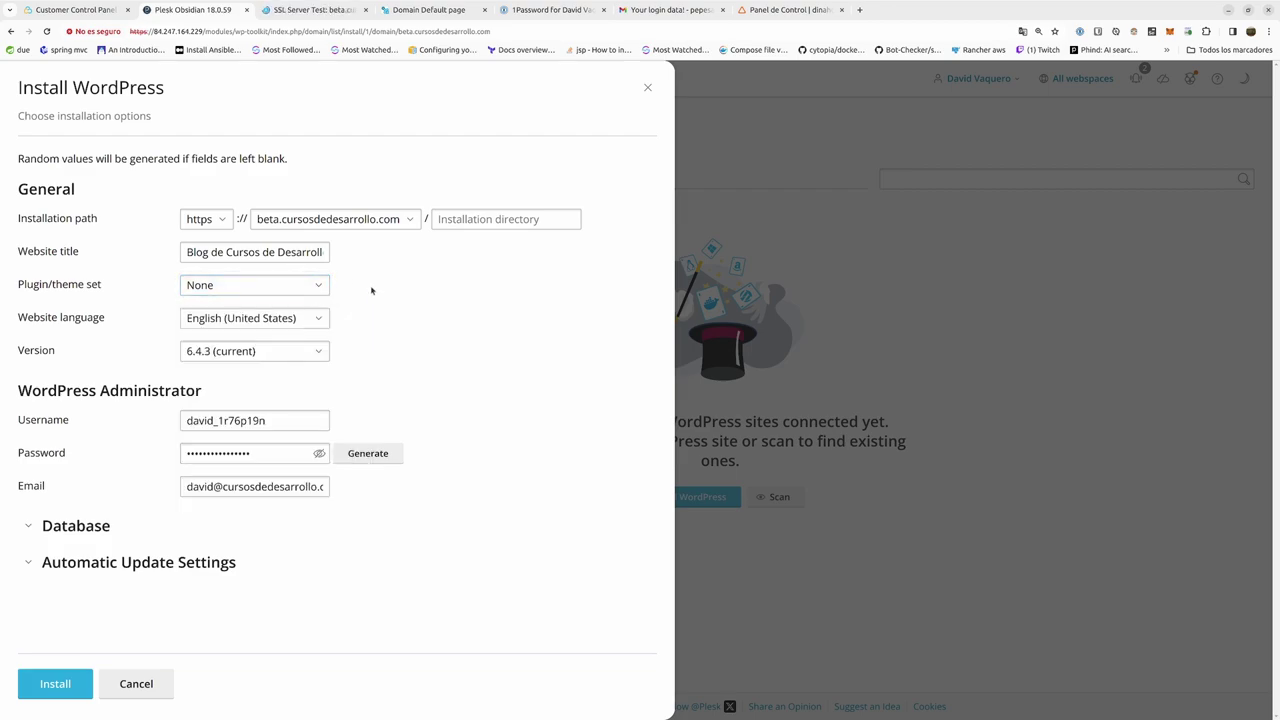
{"action": "key", "text": "Tab"}
{"action": "key", "text": "Tab"}
Create a login titled "Blog wp contabo" in 1Password and fill in the WordPress administrator's username from the installation form.
{"action": "left_click", "coordinate": [277, 426]}
{"action": "left_click", "coordinate": [551, 10]}
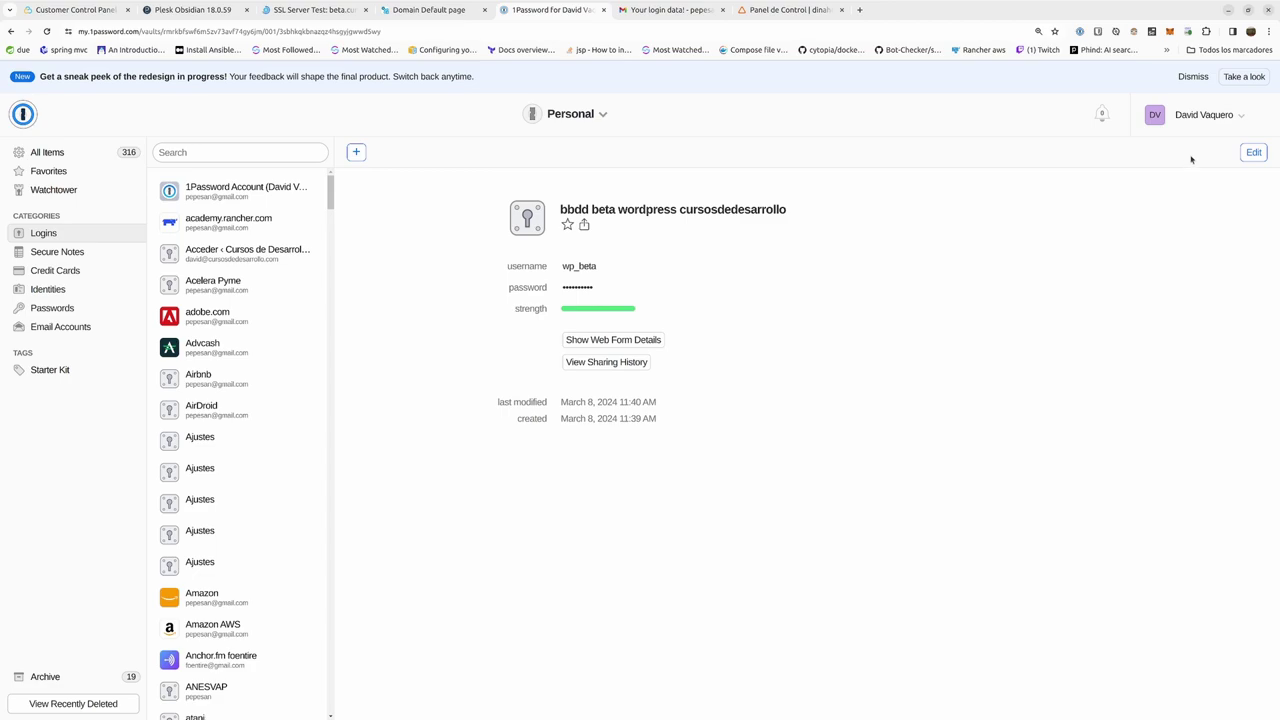
{"action": "left_click", "coordinate": [356, 152]}
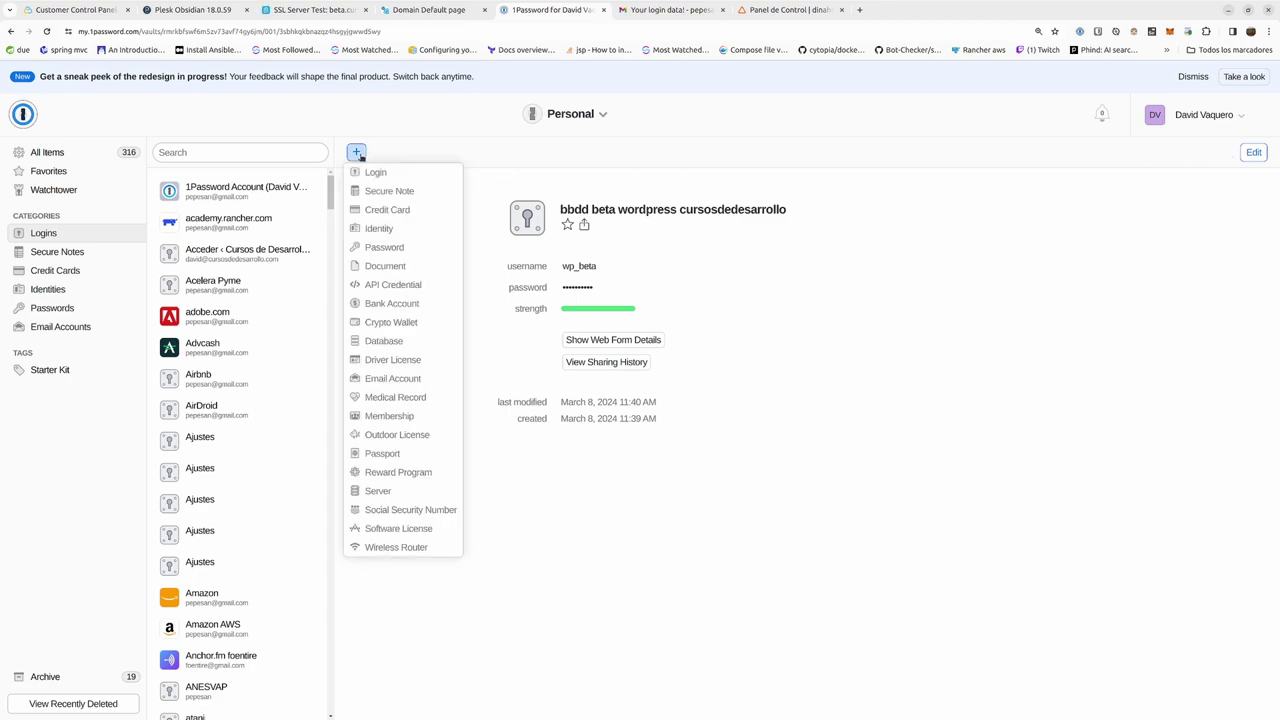
{"action": "left_click", "coordinate": [373, 173]}
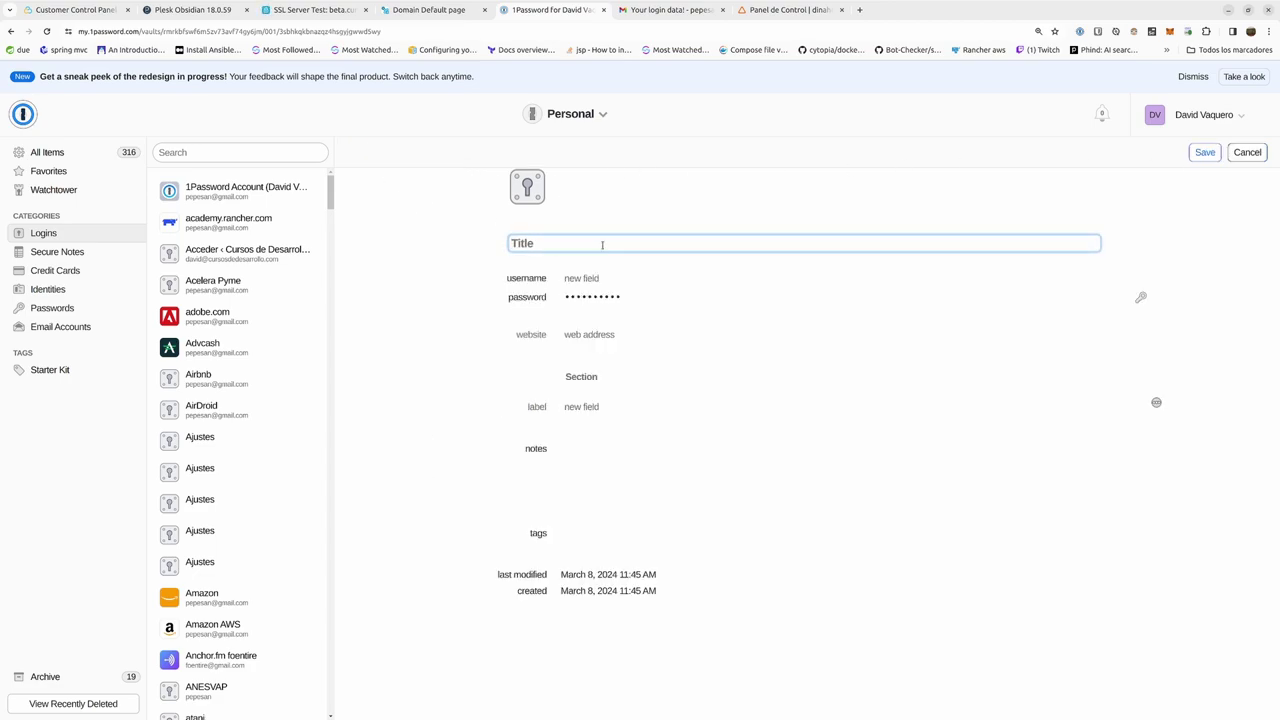
{"action": "type", "text": "Blog wp contabo"}
{"action": "left_click", "coordinate": [200, 14]}
{"action": "left_click", "coordinate": [284, 424]}
{"action": "key", "text": "ctrl+a"}
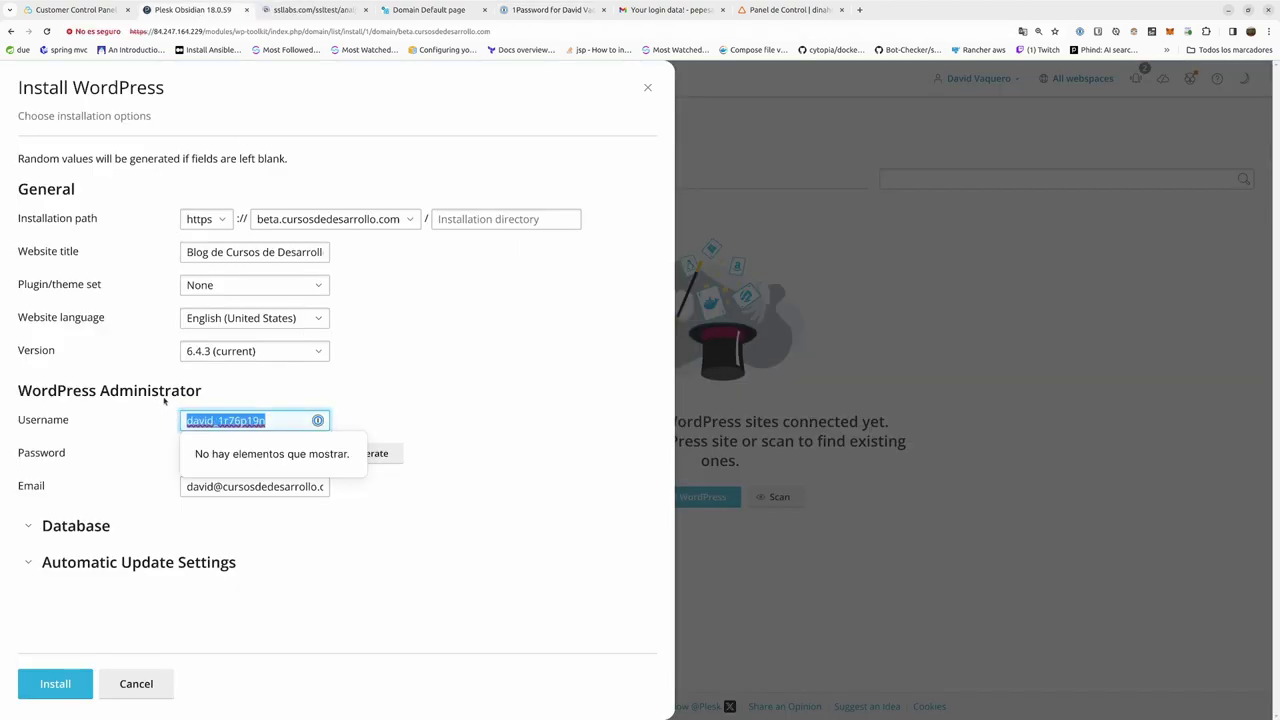
{"action": "left_click", "coordinate": [566, 11]}
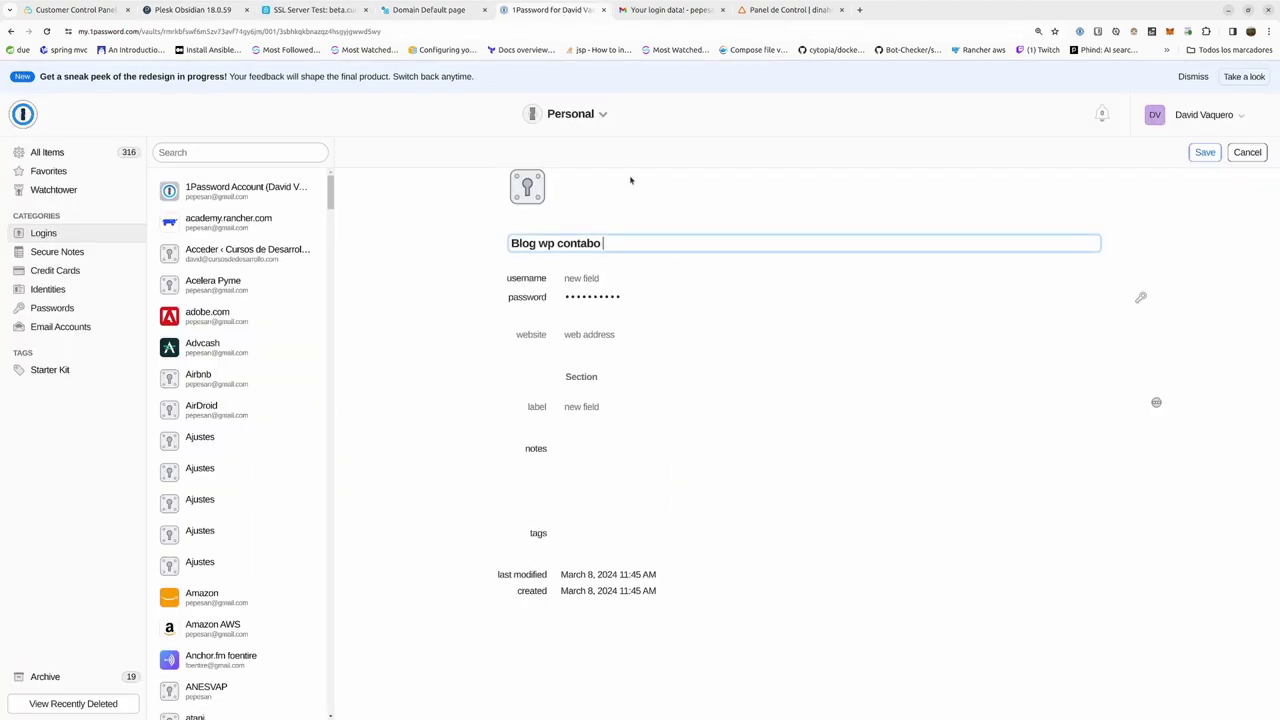
{"action": "left_click", "coordinate": [616, 280]}
{"action": "type", "text": "david_1r76j19n"}
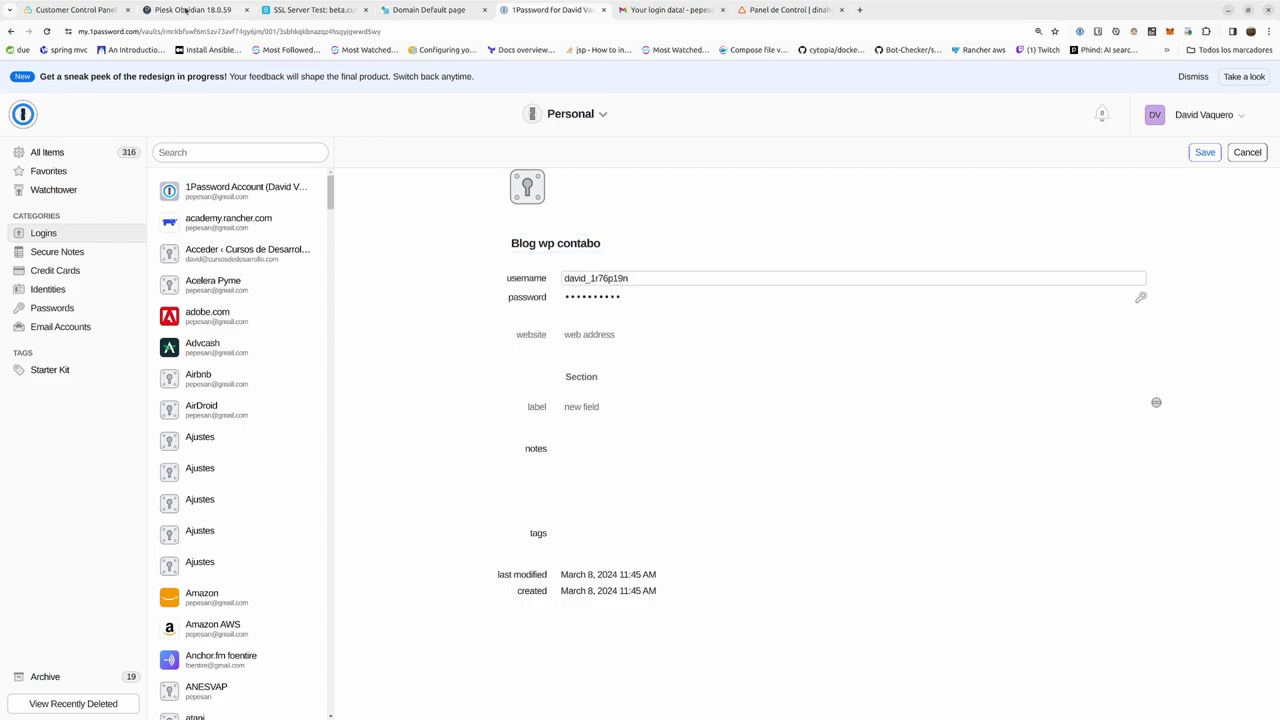
Generate a 30-character password for the new 1Password login and paste it into the WordPress administrator's password field in Plesk.
{"action": "left_click", "coordinate": [186, 10]}
{"action": "left_click", "coordinate": [400, 441]}
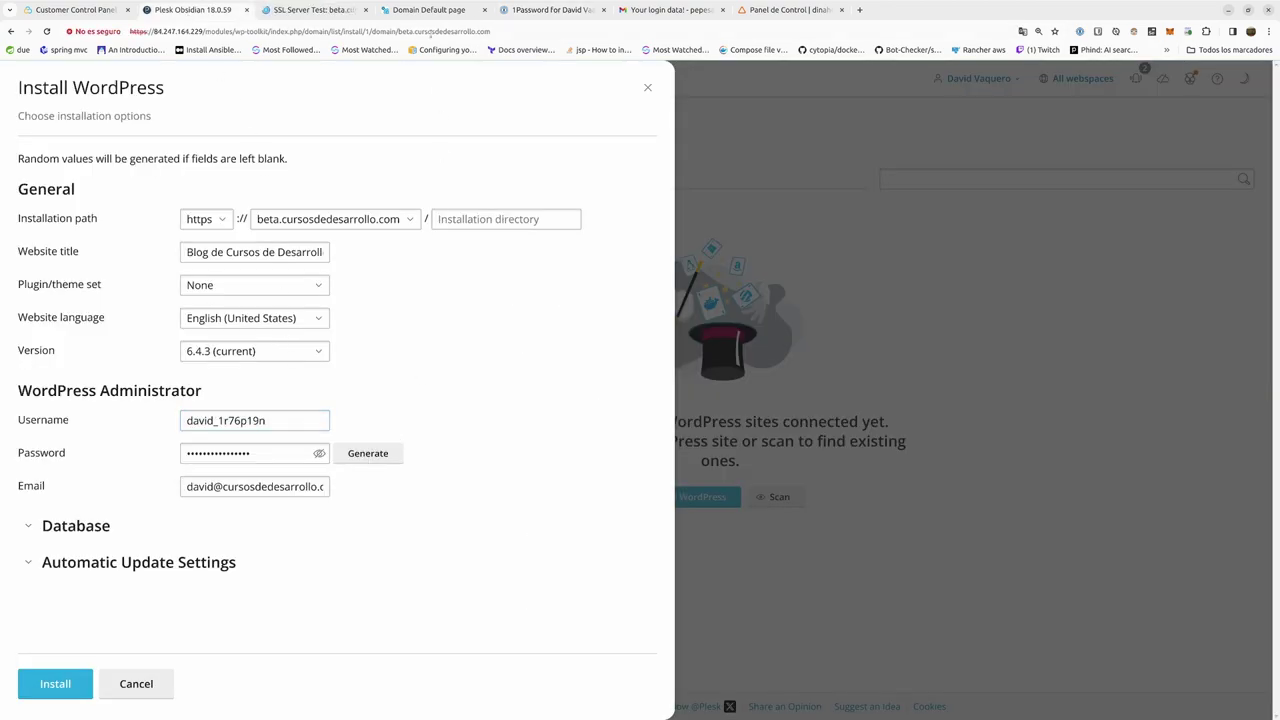
{"action": "left_click", "coordinate": [547, 12]}
{"action": "left_click", "coordinate": [610, 297]}
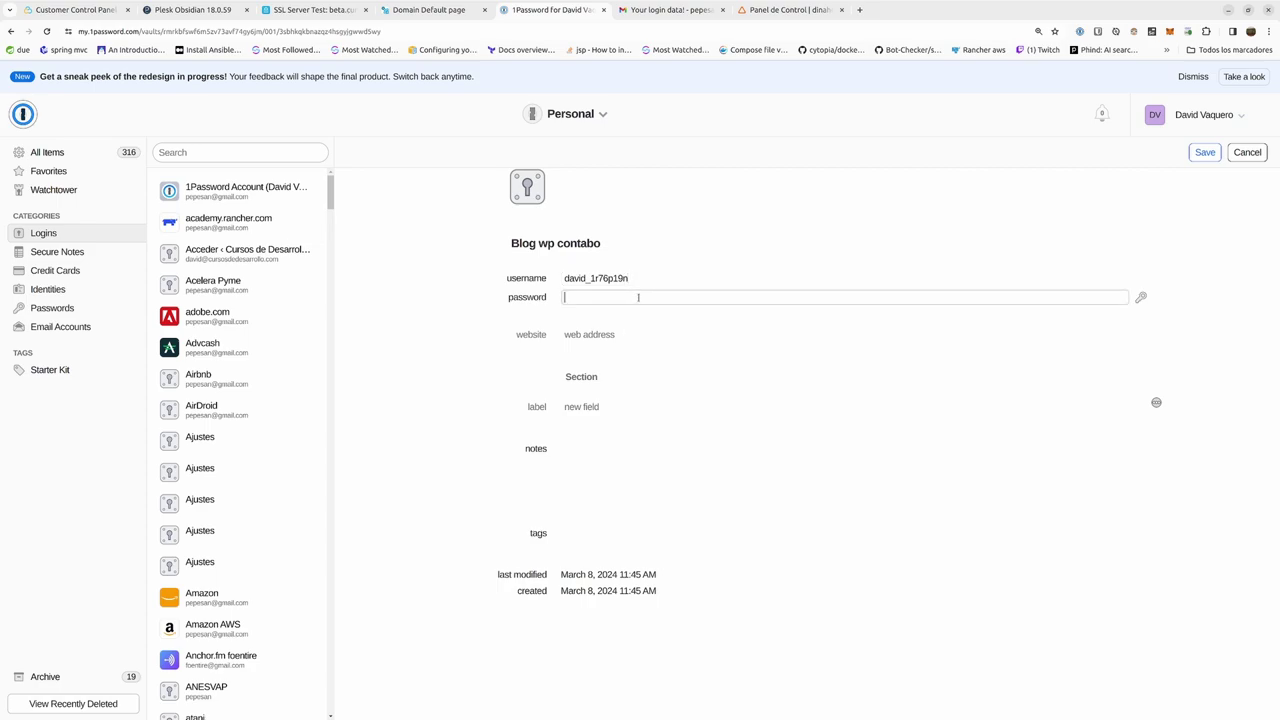
{"action": "left_click", "coordinate": [1141, 297]}
{"action": "left_click_drag", "start_coordinate": [735, 297], "coordinate": [550, 297]}
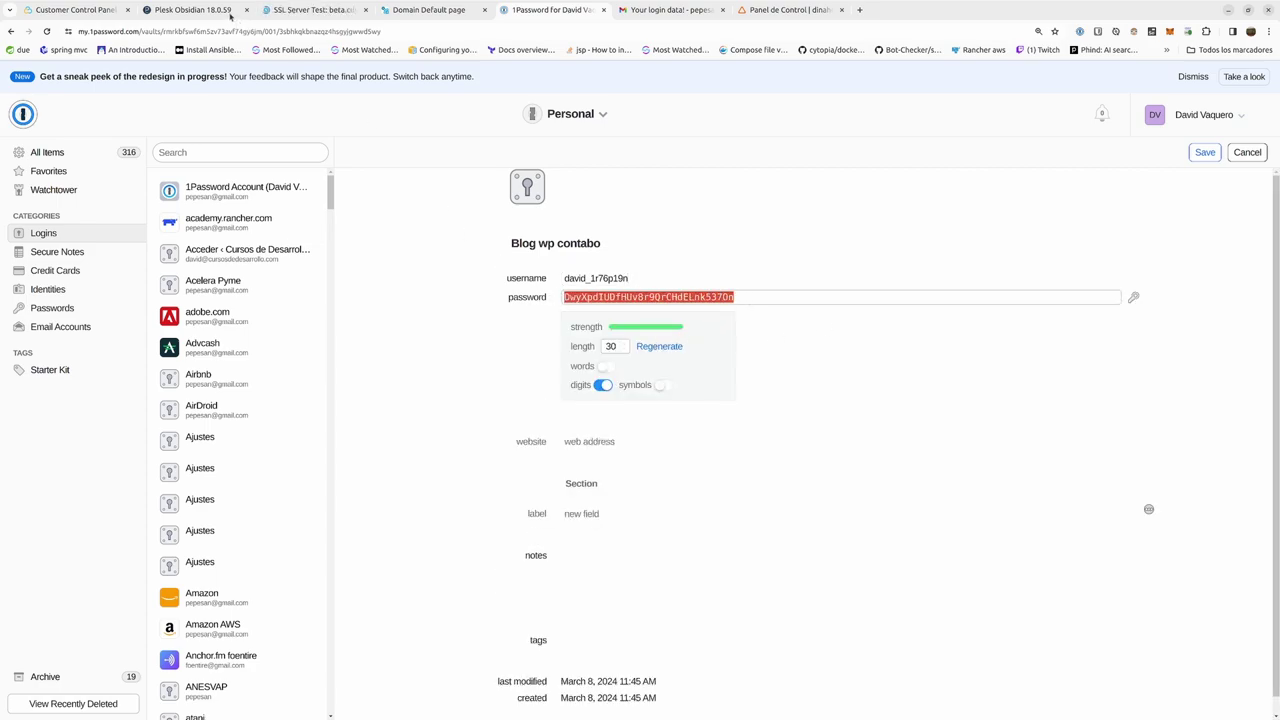
{"action": "left_click", "coordinate": [183, 12]}
{"action": "double_click", "coordinate": [252, 453]}
{"action": "key", "text": "ctrl+v"}
Show the database options of the WordPress installation, and save the "Blog wp contabo" login in 1Password.
{"action": "left_click", "coordinate": [85, 527]}
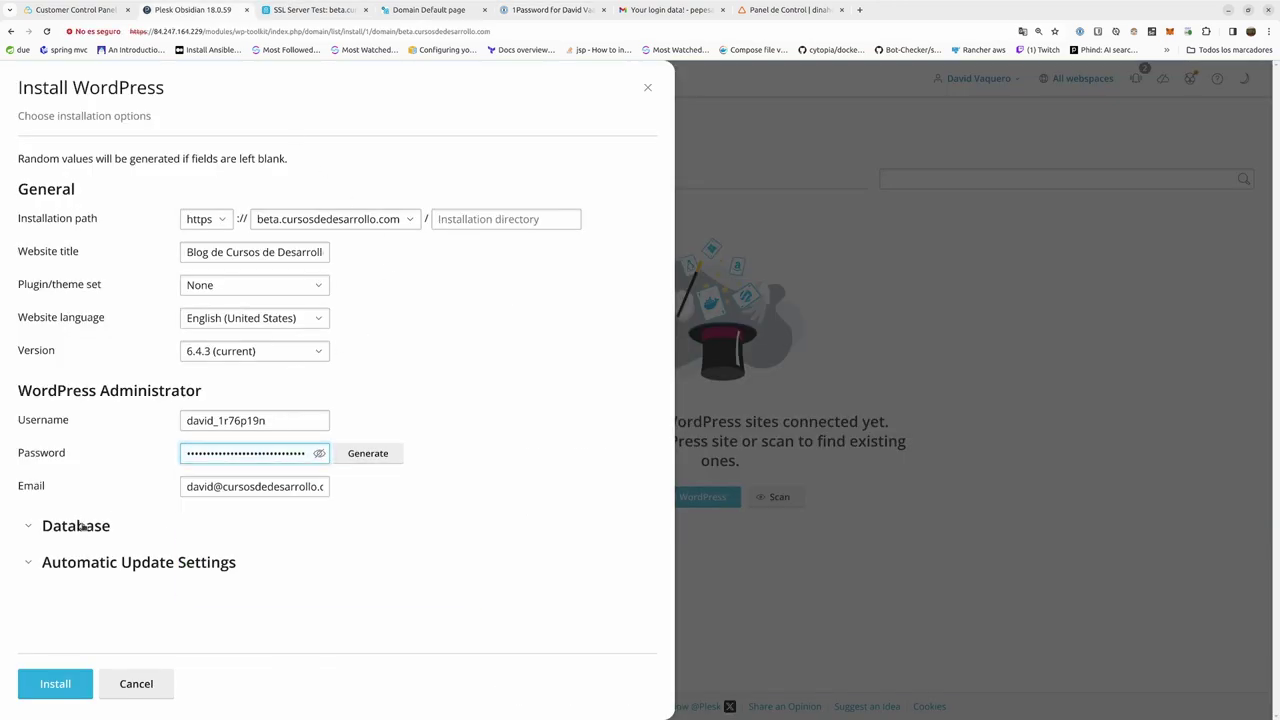
{"action": "scroll", "coordinate": [268, 508], "scroll_direction": "down", "scroll_amount": 1}
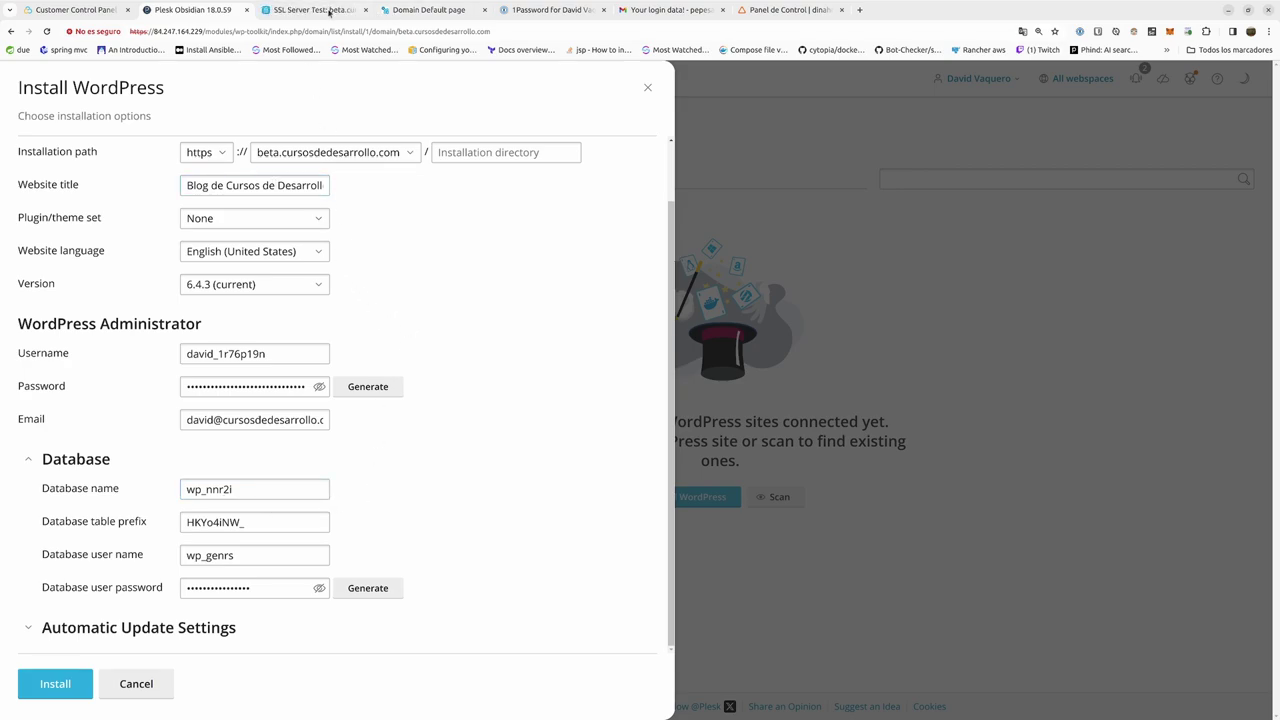
{"action": "left_click", "coordinate": [566, 11]}
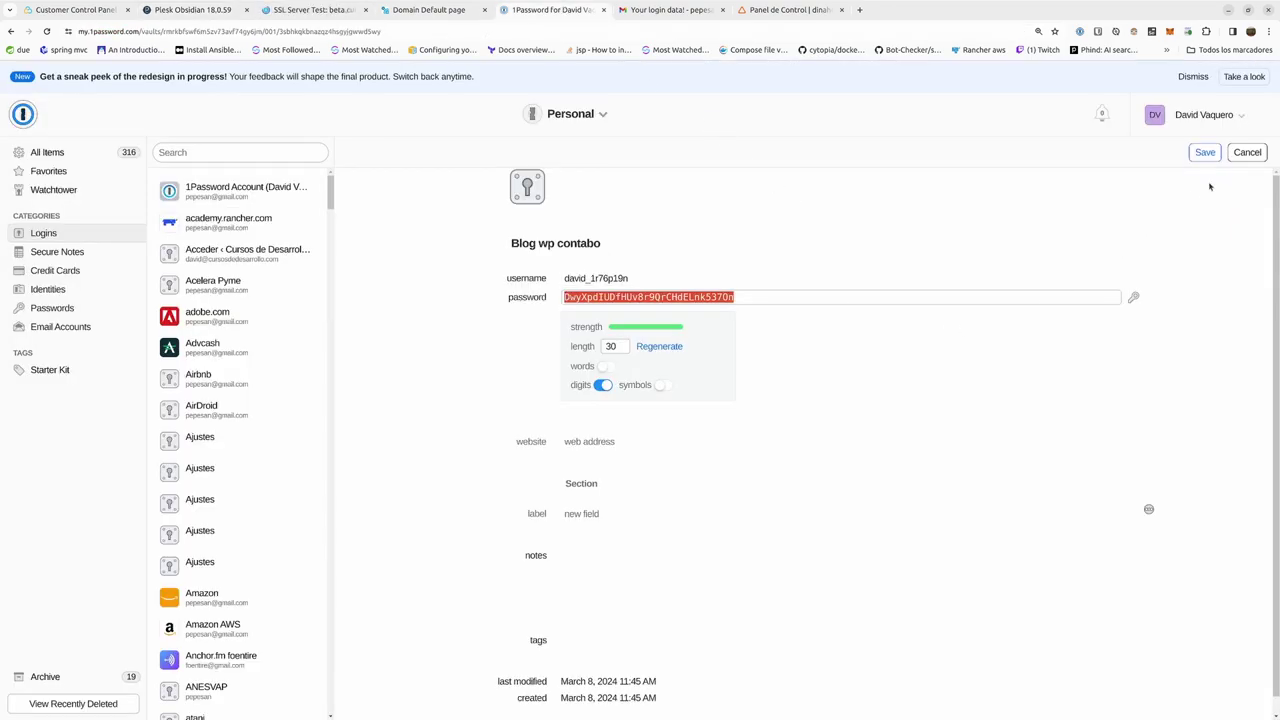
{"action": "left_click", "coordinate": [1207, 153]}
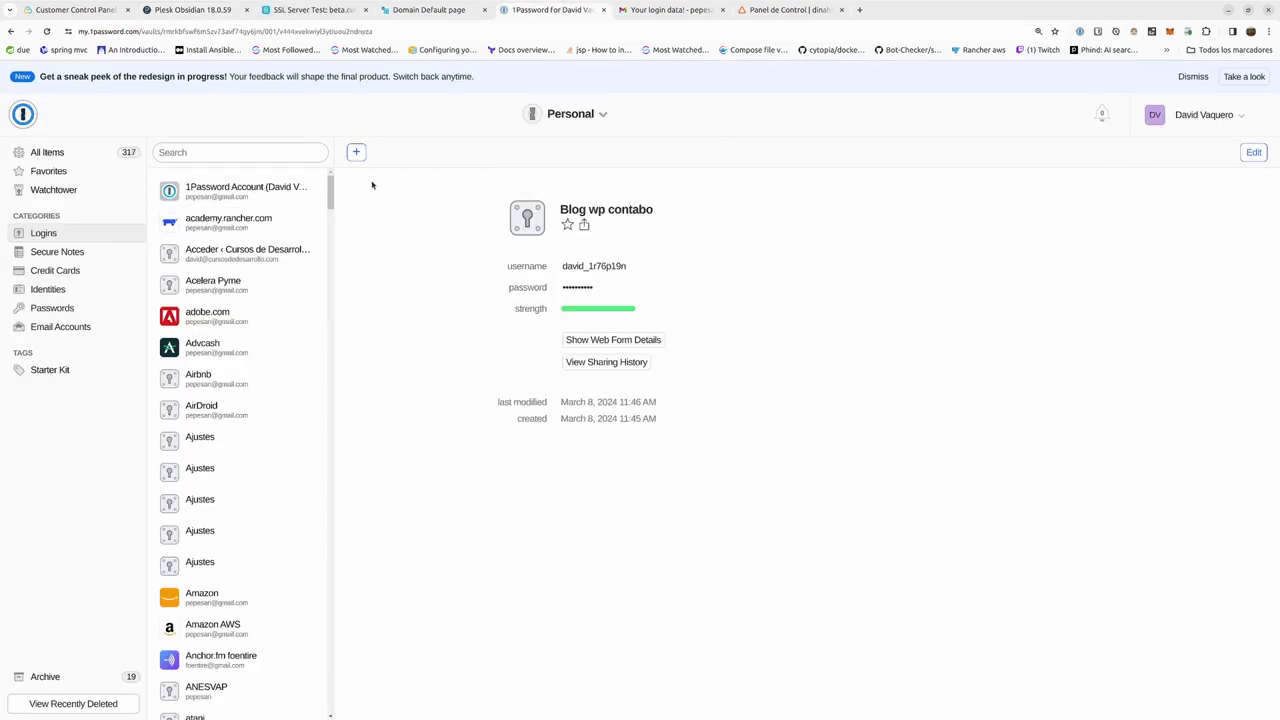
Search the 1Password logins for "blog" and view the contabo plesk blog cursosdedesarrollo ftp/ssh entry.
{"action": "left_click", "coordinate": [241, 153]}
{"action": "type", "text": "blog"}
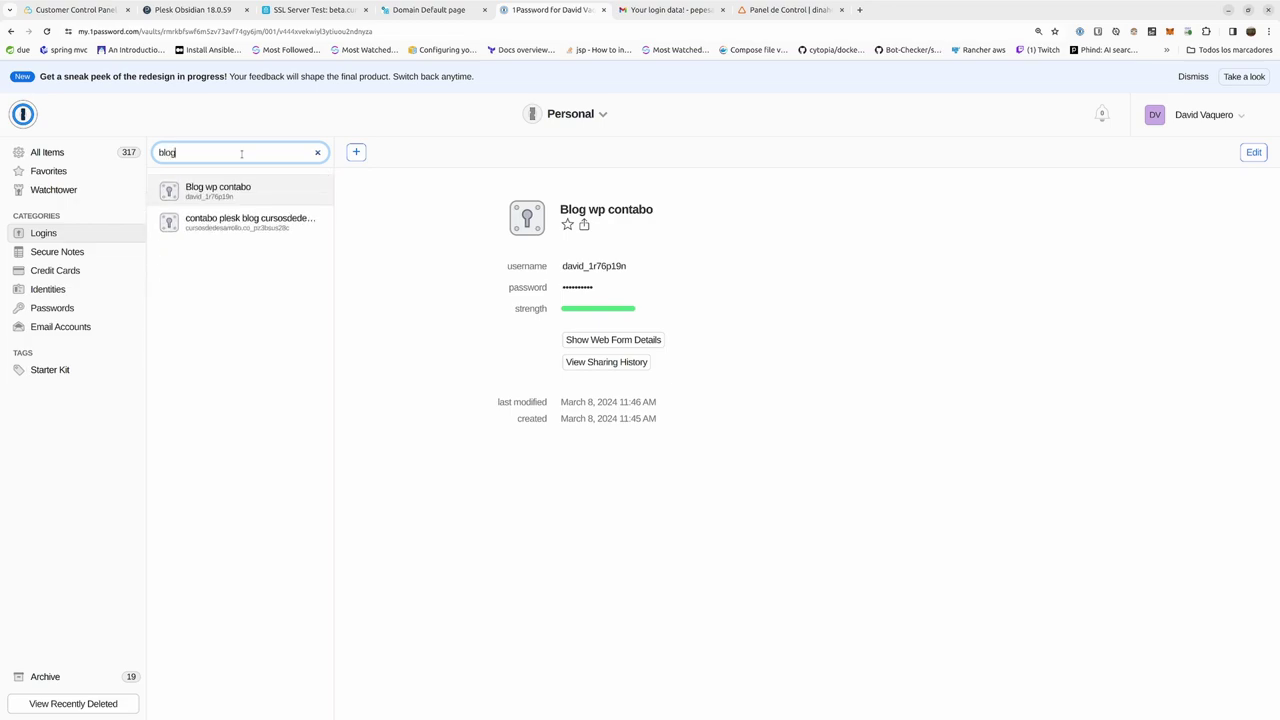
{"action": "left_click", "coordinate": [237, 222]}
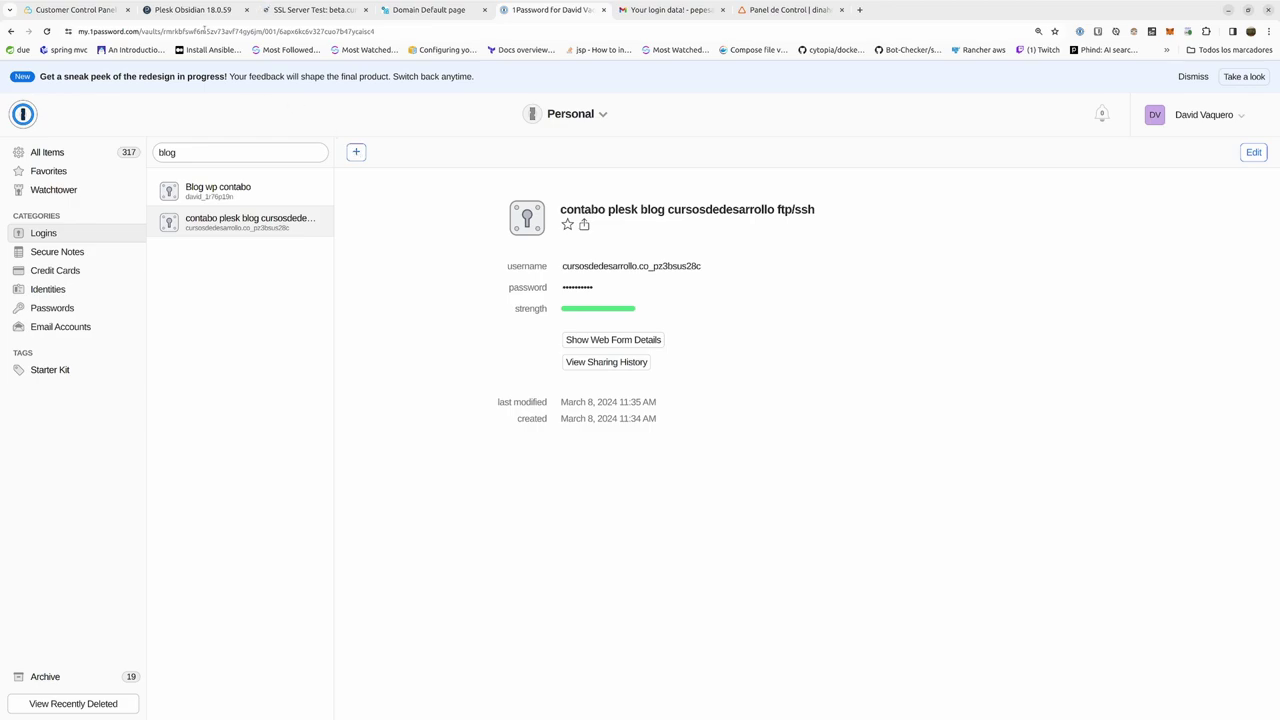
Return to the WordPress installation form in Plesk and set the database name to wp_blog_beta.
{"action": "left_click", "coordinate": [195, 10]}
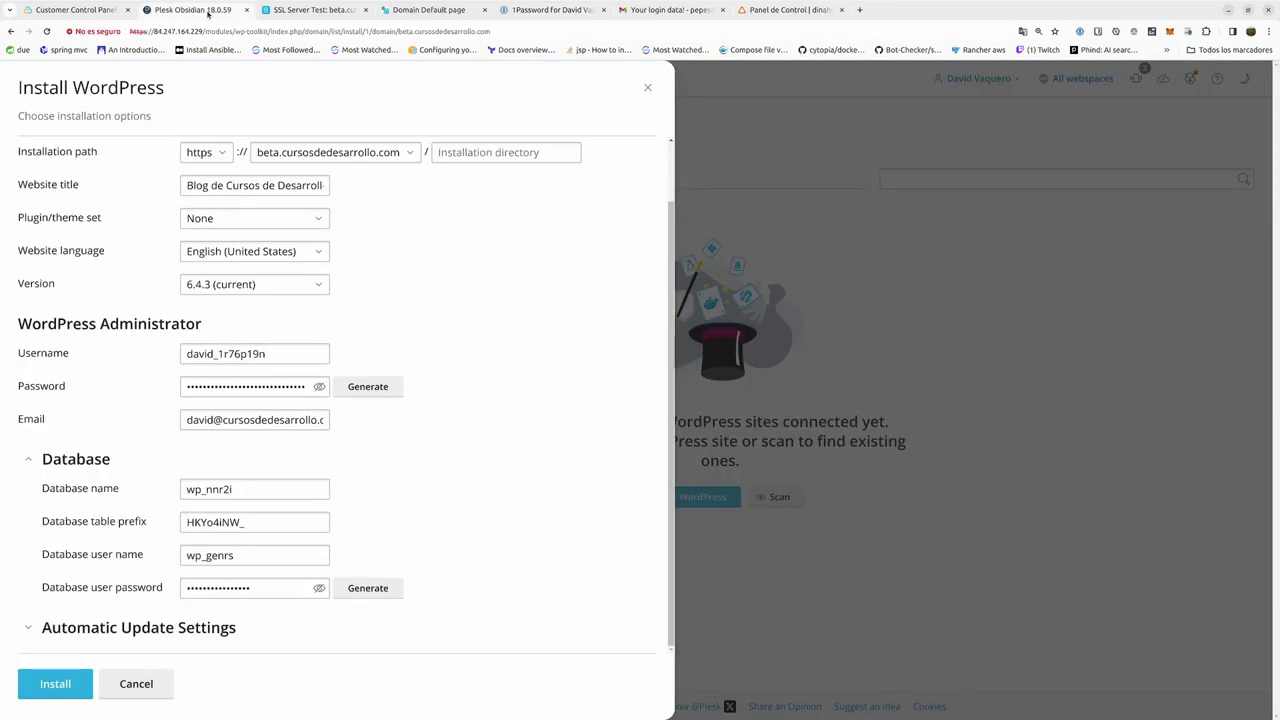
{"action": "left_click", "coordinate": [266, 352]}
{"action": "left_click_drag", "start_coordinate": [234, 489], "coordinate": [180, 490]}
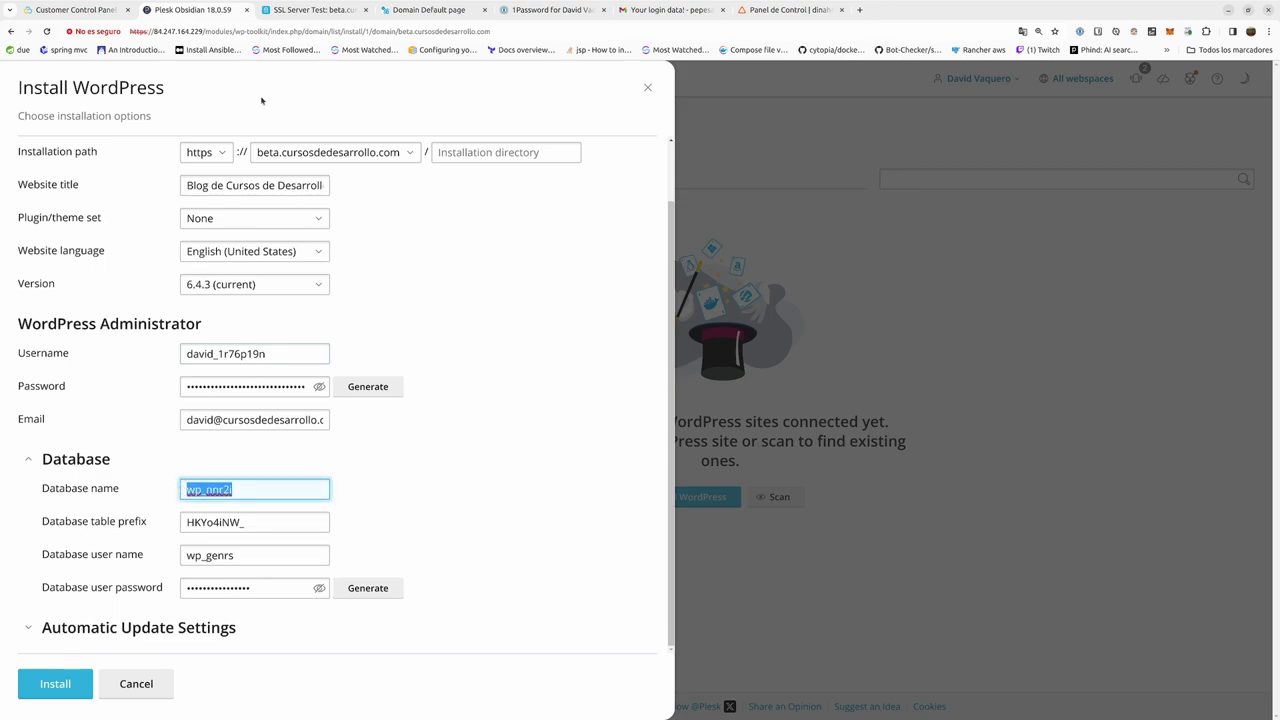
{"action": "left_click", "coordinate": [237, 490]}
{"action": "key", "text": "shift+Left"}
{"action": "key", "text": "shift+Left"}
{"action": "key", "text": "shift+Left"}
{"action": "key", "text": "shift+Left"}
{"action": "key", "text": "shift+Left"}
{"action": "type", "text": "blog_beta"}
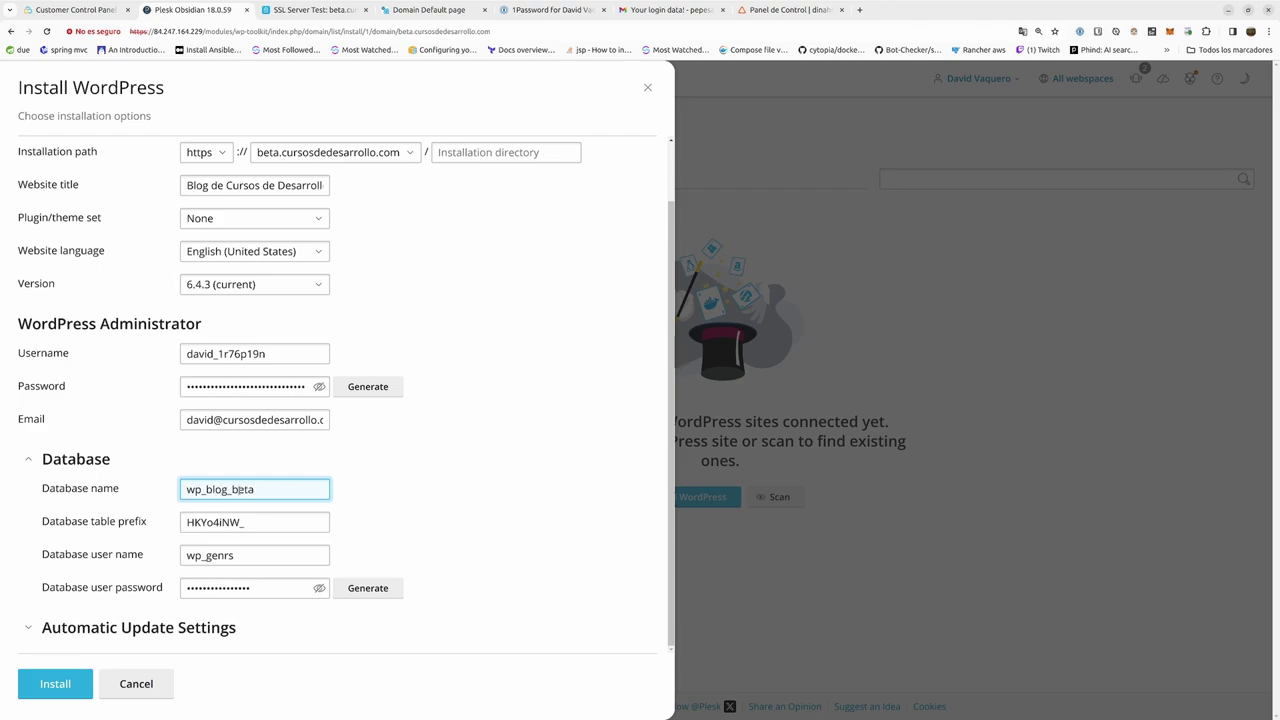
Copy the database name from the Plesk form and create a 1Password login titled "database blog beta cursosdedesarrollo" with username wp_blog_beta.
{"action": "key", "text": "ctrl+a"}
{"action": "key", "text": "ctrl+c"}
{"action": "left_click", "coordinate": [435, 11]}
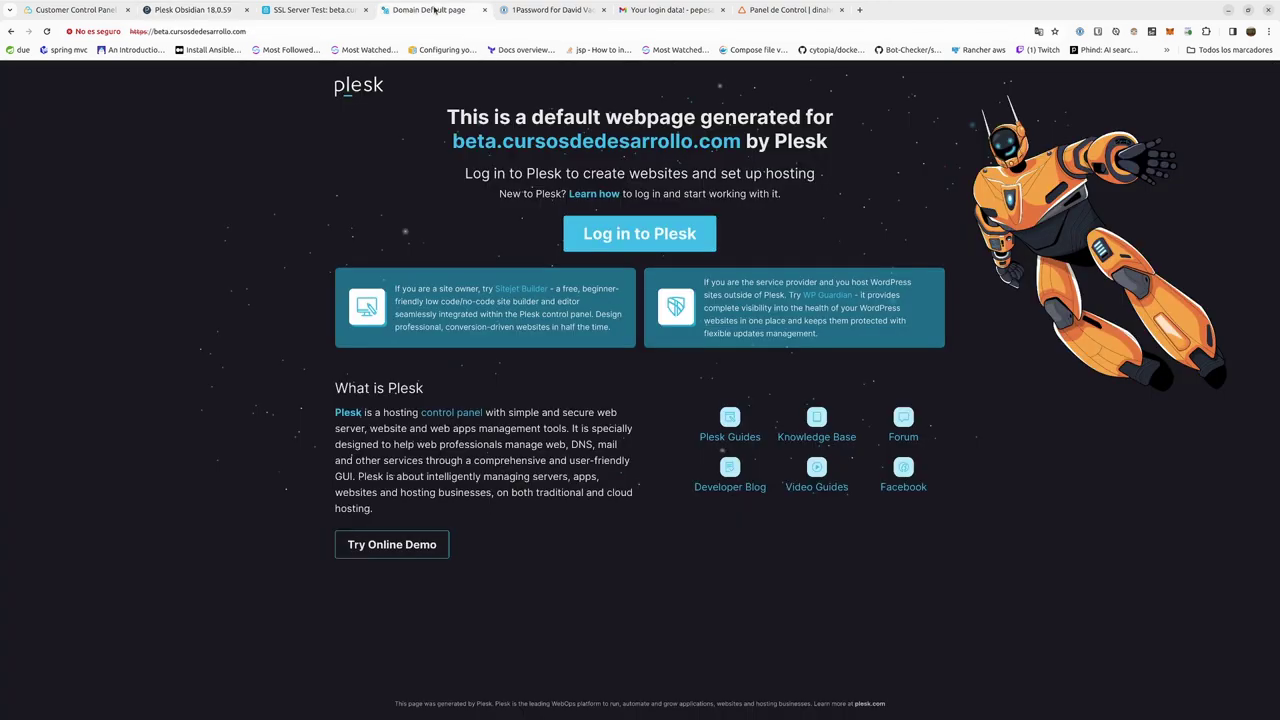
{"action": "left_click", "coordinate": [545, 11]}
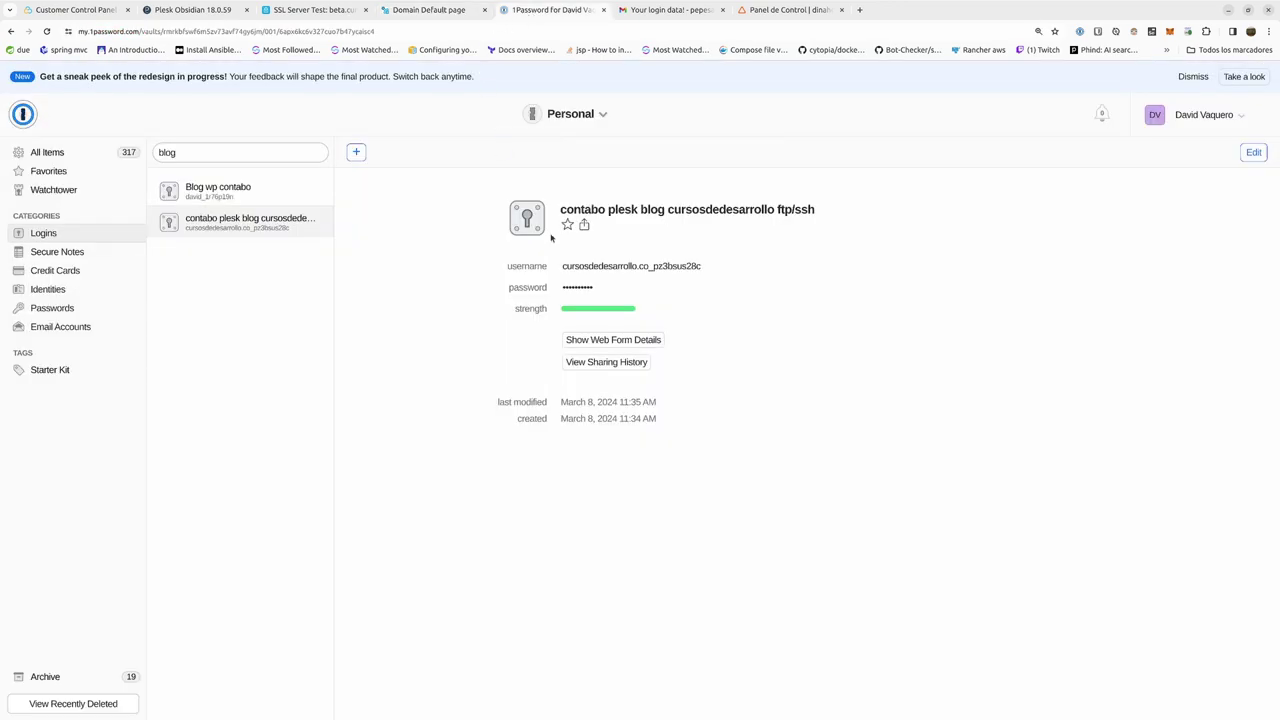
{"action": "left_click", "coordinate": [356, 151]}
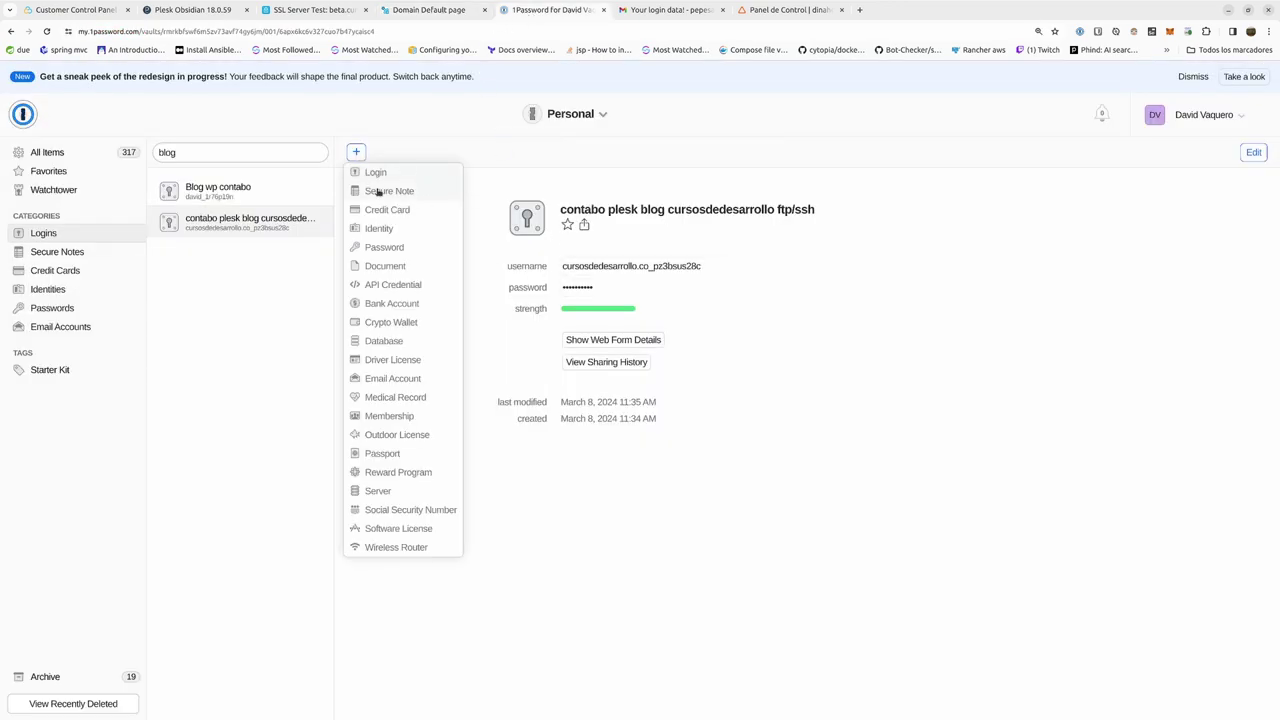
{"action": "left_click", "coordinate": [376, 172]}
{"action": "type", "text": "data"}
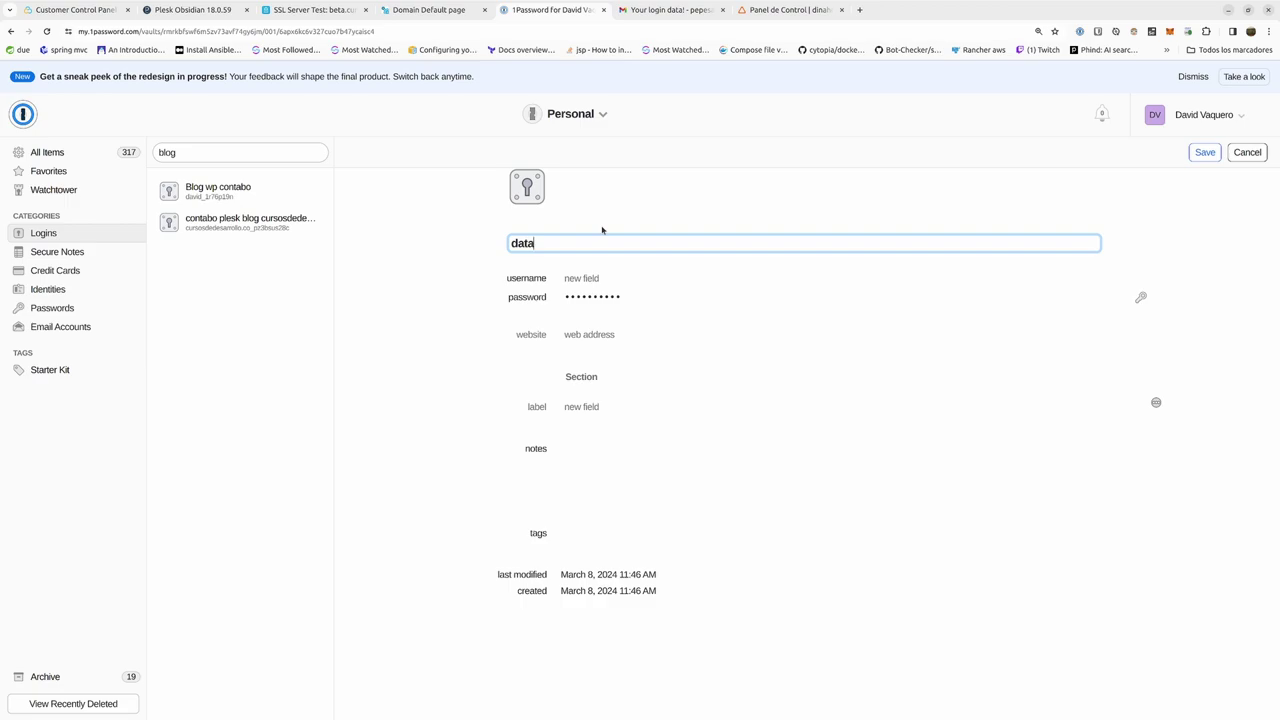
{"action": "type", "text": "base blog beta cursosdedesarrollo"}
{"action": "key", "text": "Tab"}
{"action": "key", "text": "ctrl+v"}
Generate a 30-character password for the new database login, copy it, and save the 1Password entry.
{"action": "key", "text": "Tab"}
{"action": "key", "text": "BackSpace"}
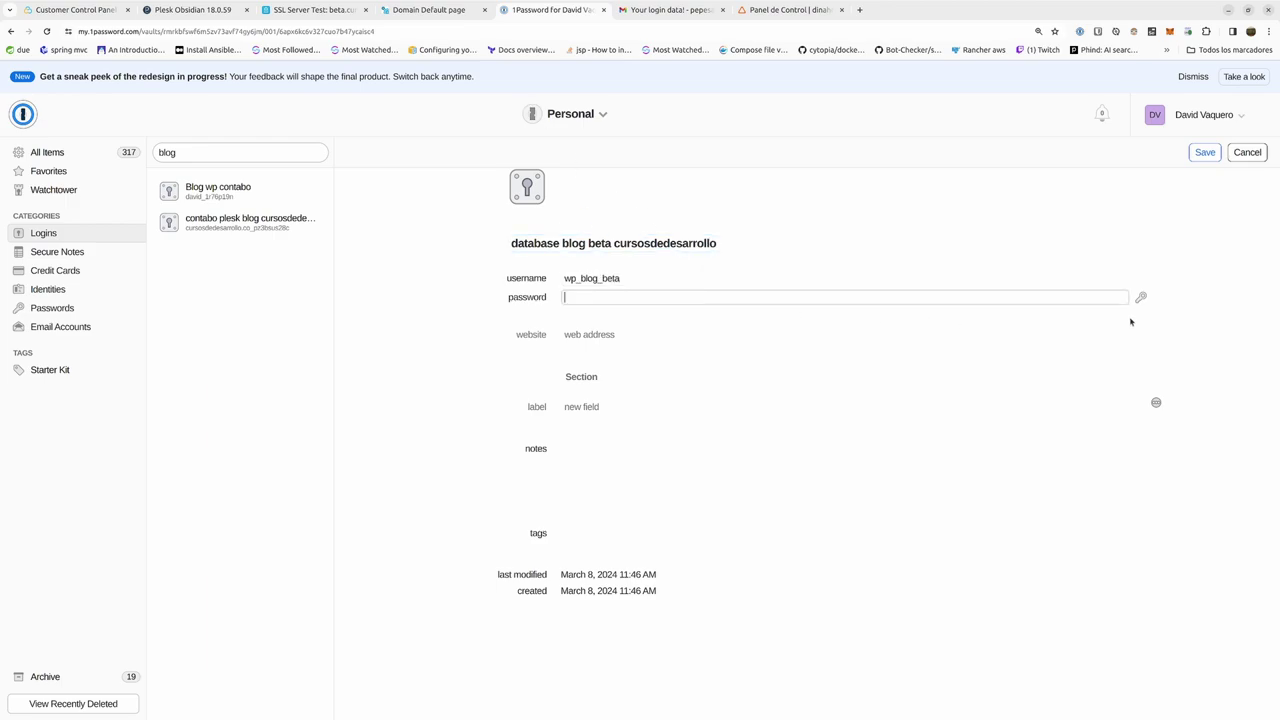
{"action": "left_click", "coordinate": [1140, 297]}
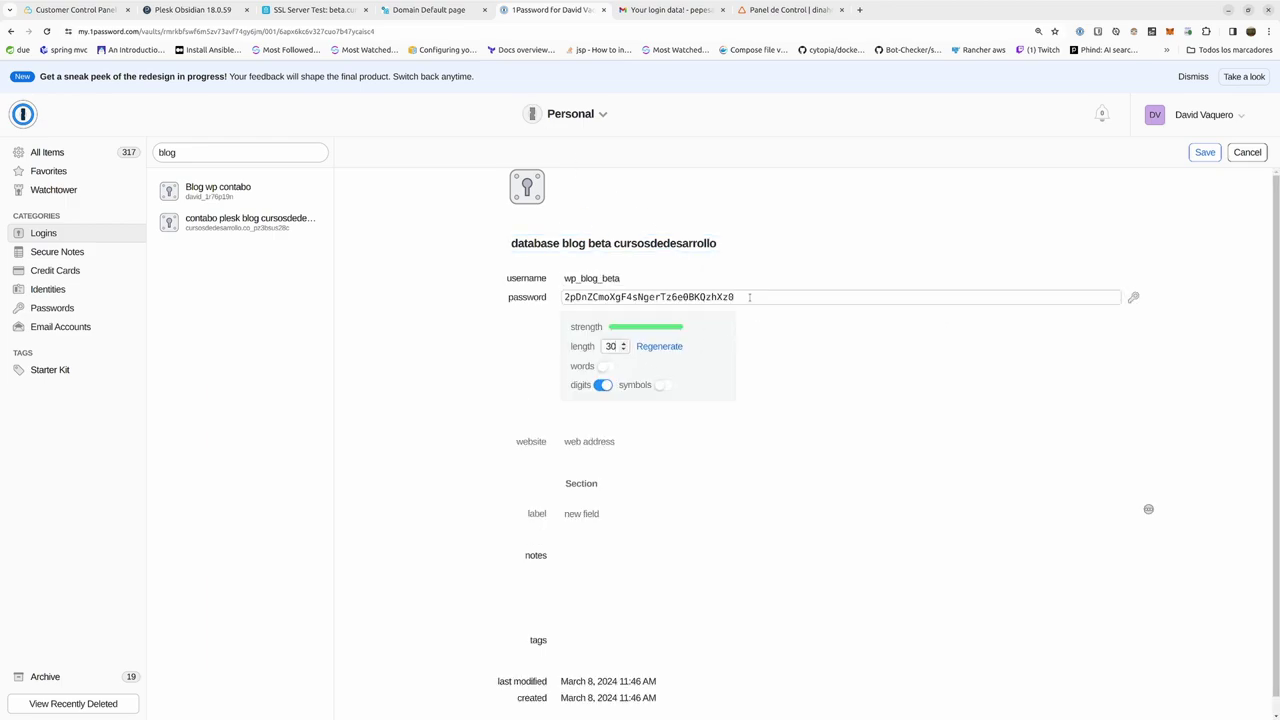
{"action": "left_click_drag", "start_coordinate": [748, 297], "coordinate": [559, 294]}
{"action": "left_click", "coordinate": [1205, 152]}
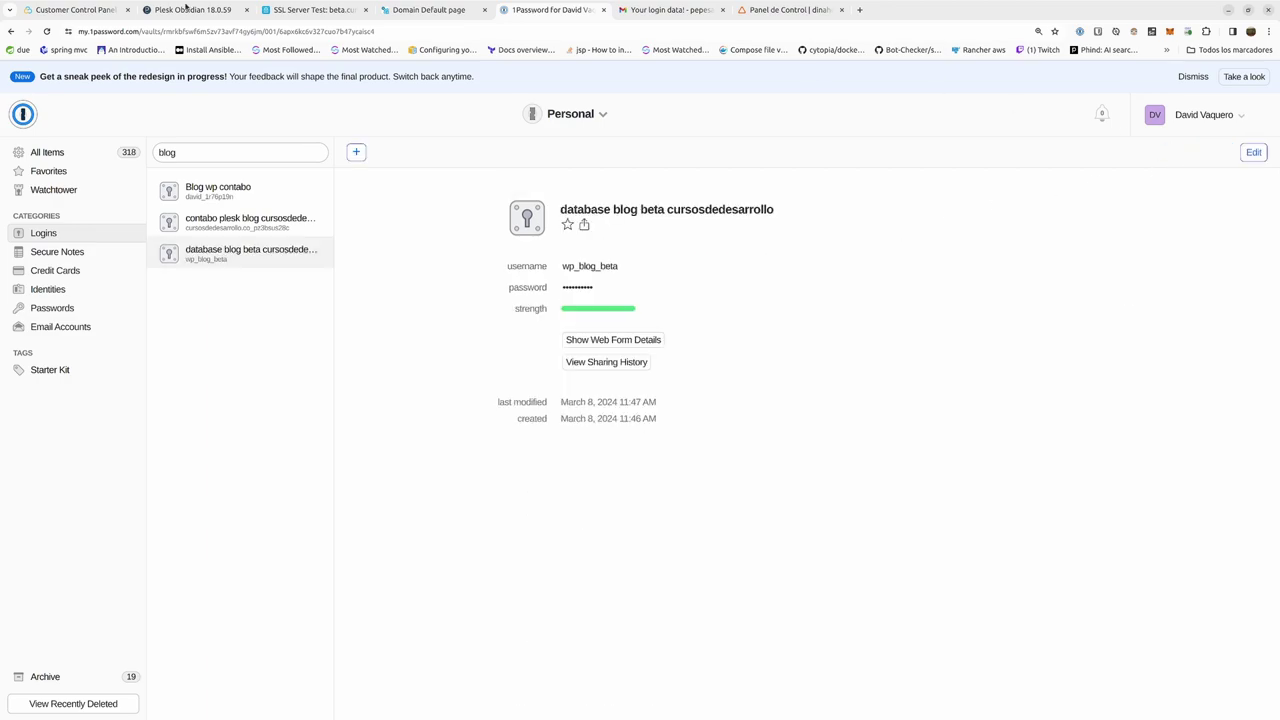
Return to the WordPress installation form in Plesk and set the database table prefix to beta_wp_.
{"action": "left_click", "coordinate": [190, 9]}
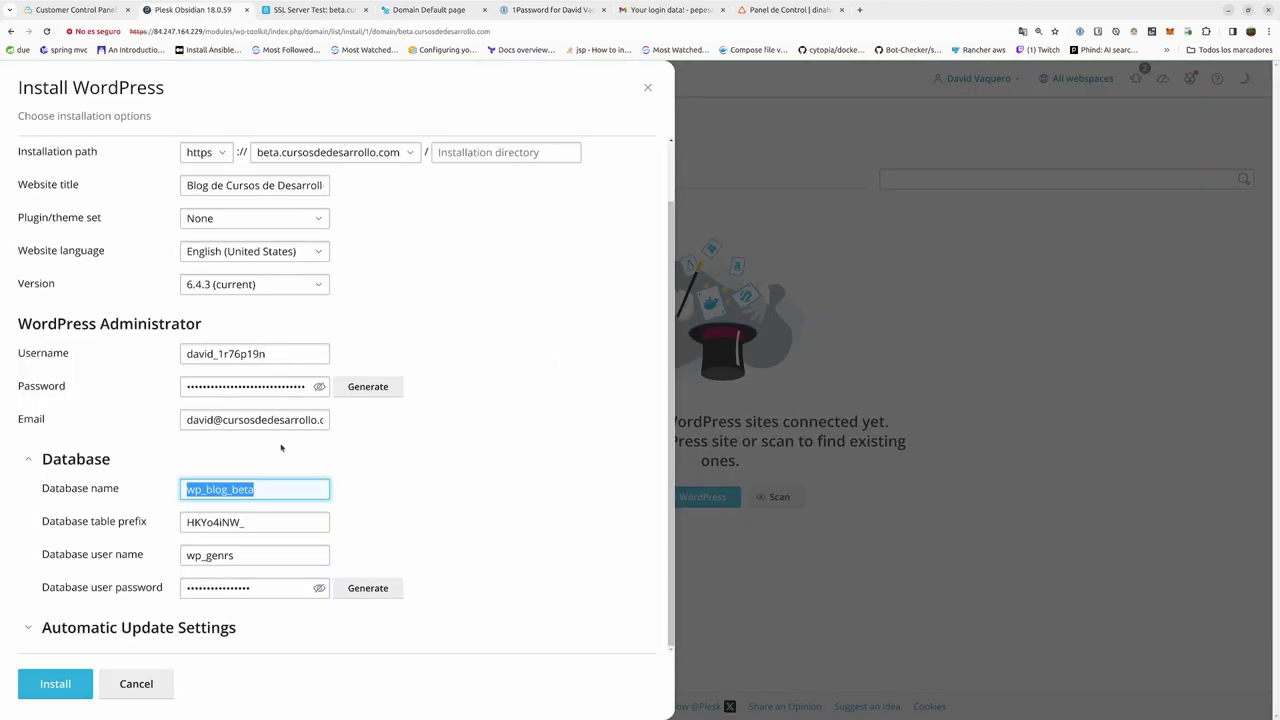
{"action": "left_click", "coordinate": [250, 555]}
{"action": "left_click", "coordinate": [257, 583]}
{"action": "left_click", "coordinate": [143, 521]}
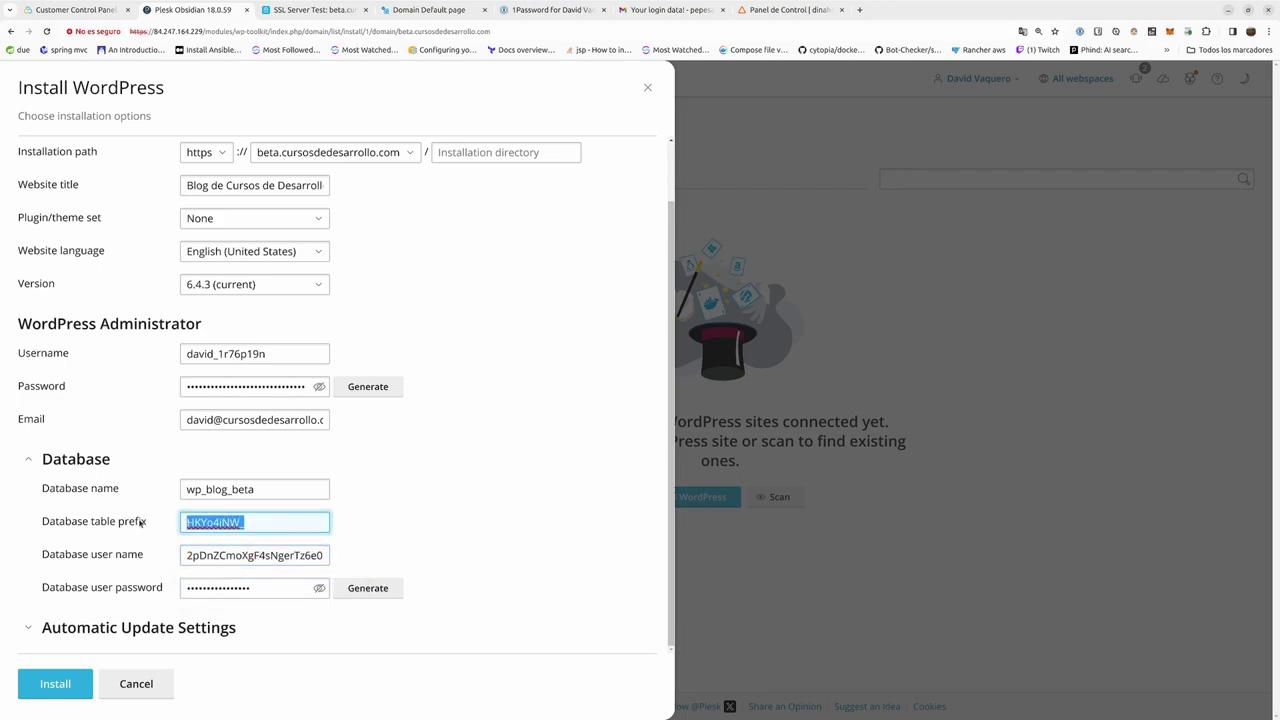
{"action": "type", "text": "wp_beta"}
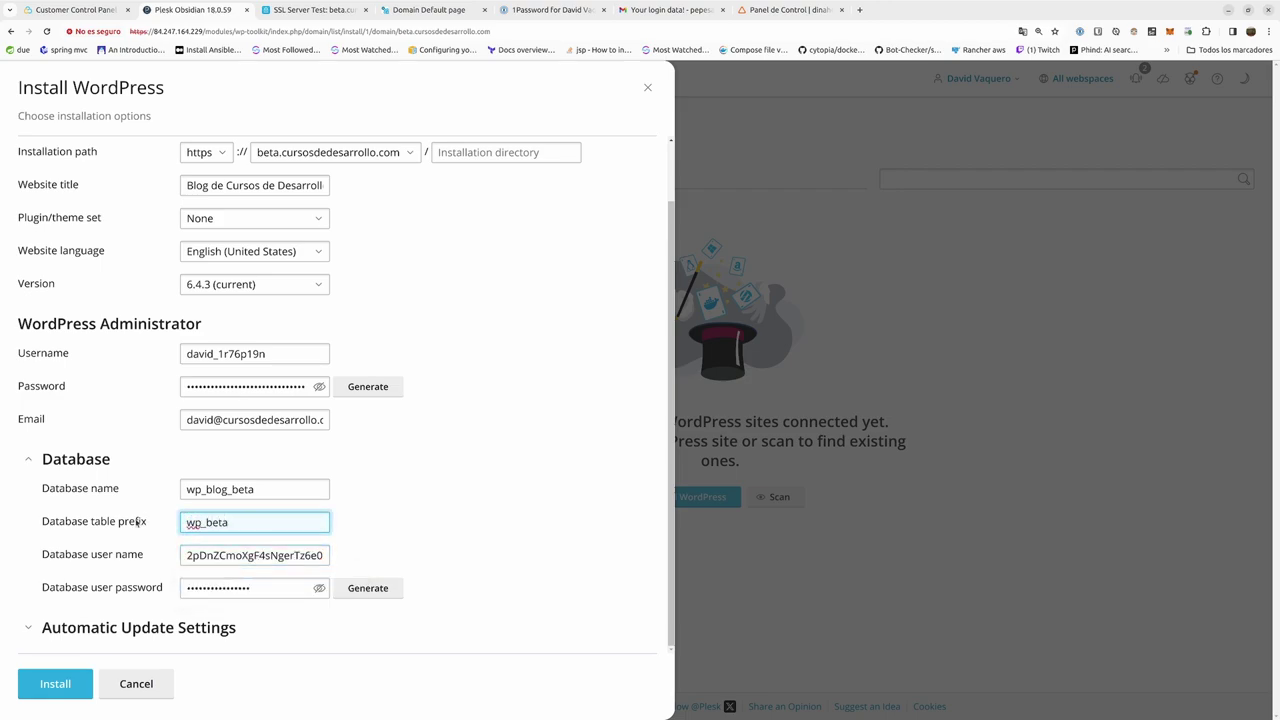
{"action": "left_click", "coordinate": [137, 521]}
{"action": "type", "text": "beta_wp_"}
Clear the database user name and paste the generated password into the database user password field.
{"action": "double_click", "coordinate": [246, 556]}
{"action": "key", "text": "BackSpace"}
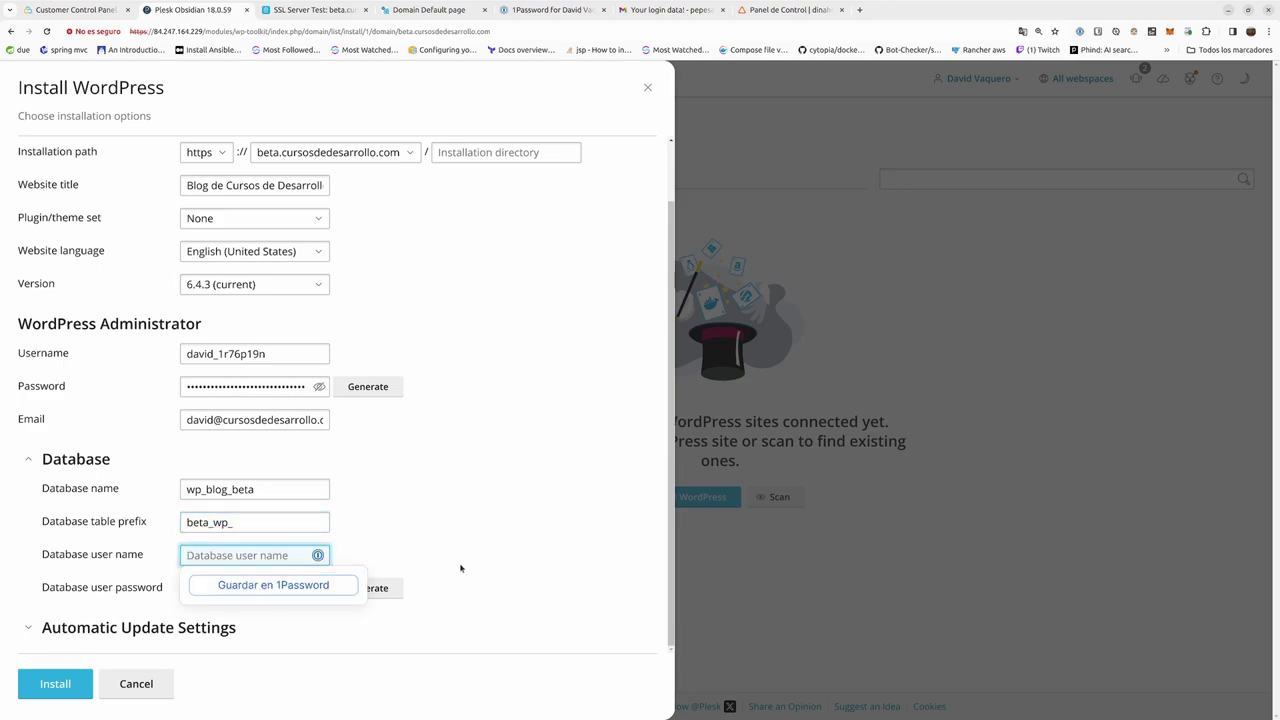
{"action": "double_click", "coordinate": [230, 588]}
{"action": "key", "text": "ctrl+v"}
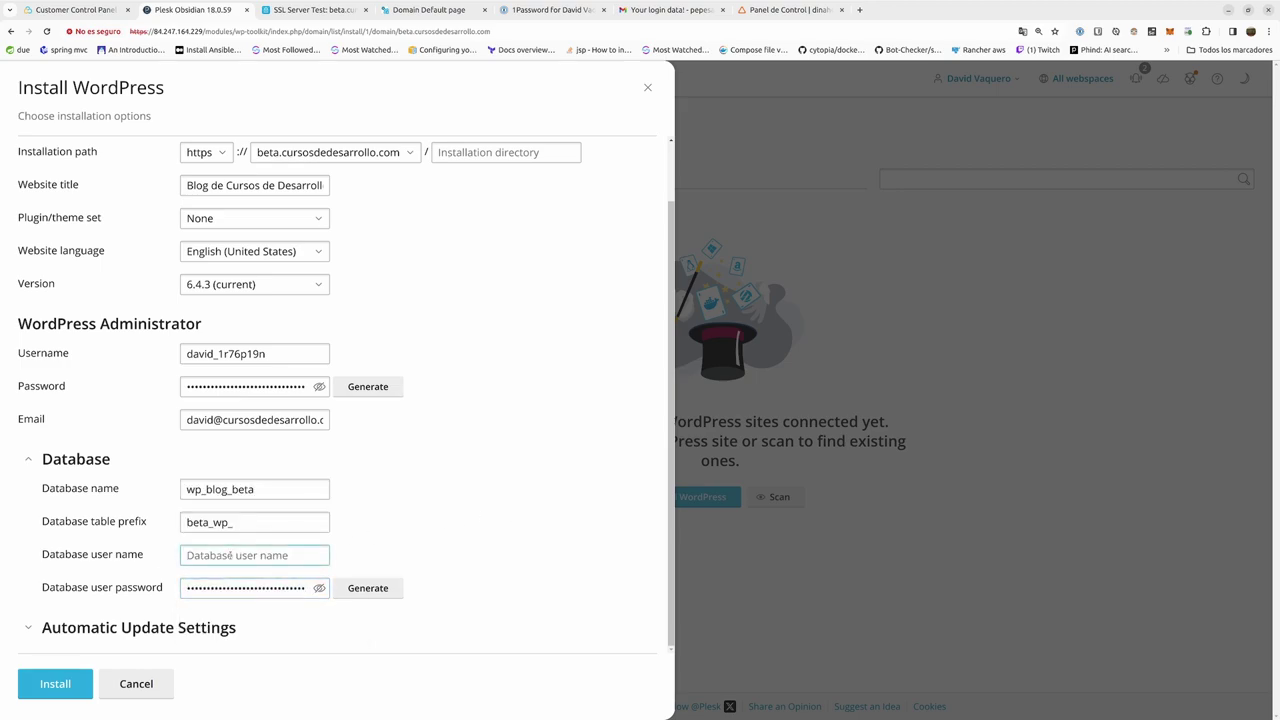
{"action": "left_click", "coordinate": [232, 555]}
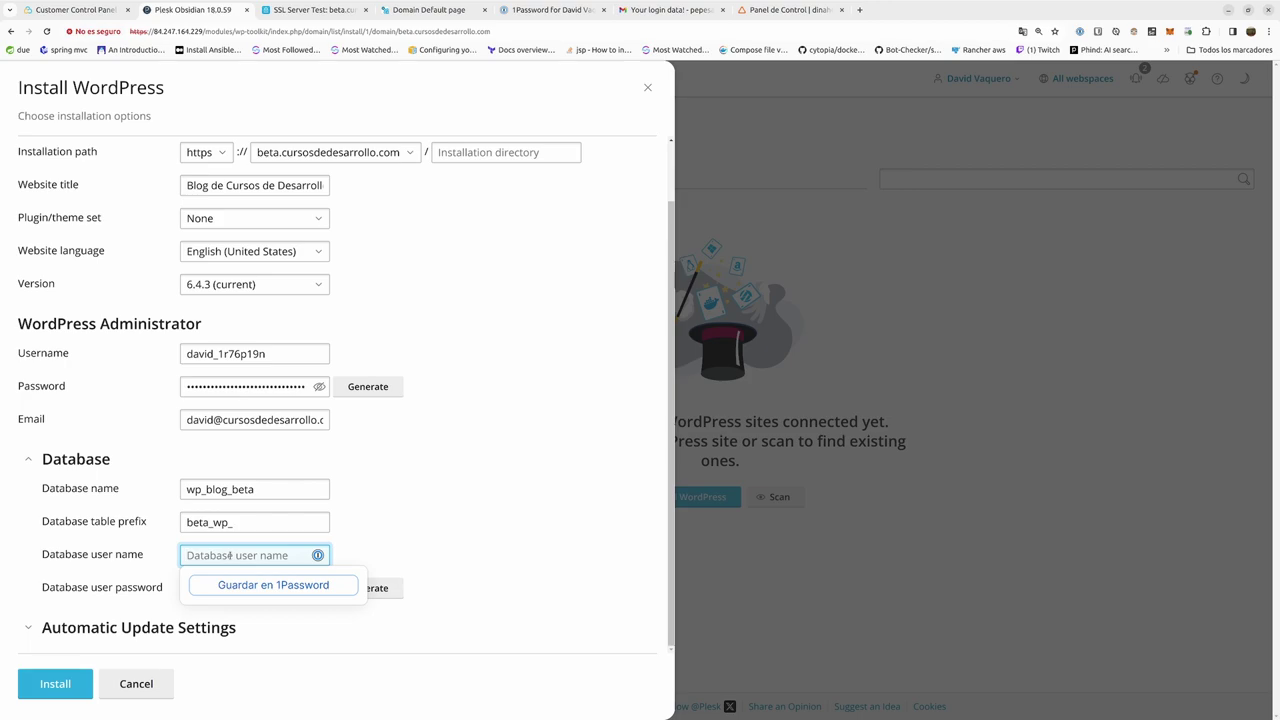
{"action": "type", "text": "databa"}
{"action": "key", "text": "BackSpace"}
{"action": "key", "text": "BackSpace"}
{"action": "key", "text": "BackSpace"}
{"action": "key", "text": "BackSpace"}
{"action": "key", "text": "BackSpace"}
Copy the database name, add it to the 1Password database login as a field labelled "database" with value wp_blog_beta, and save.
{"action": "left_click_drag", "start_coordinate": [270, 497], "coordinate": [274, 434]}
{"action": "key", "text": "ctrl+c"}
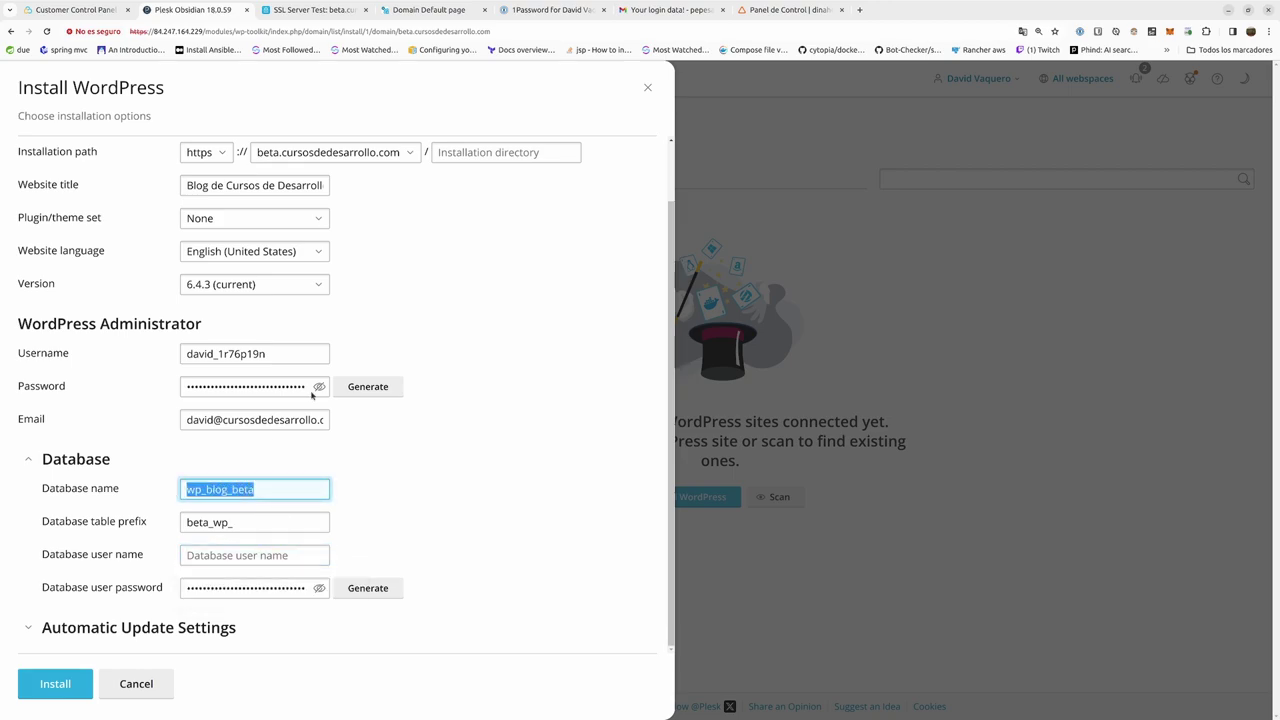
{"action": "left_click", "coordinate": [535, 14]}
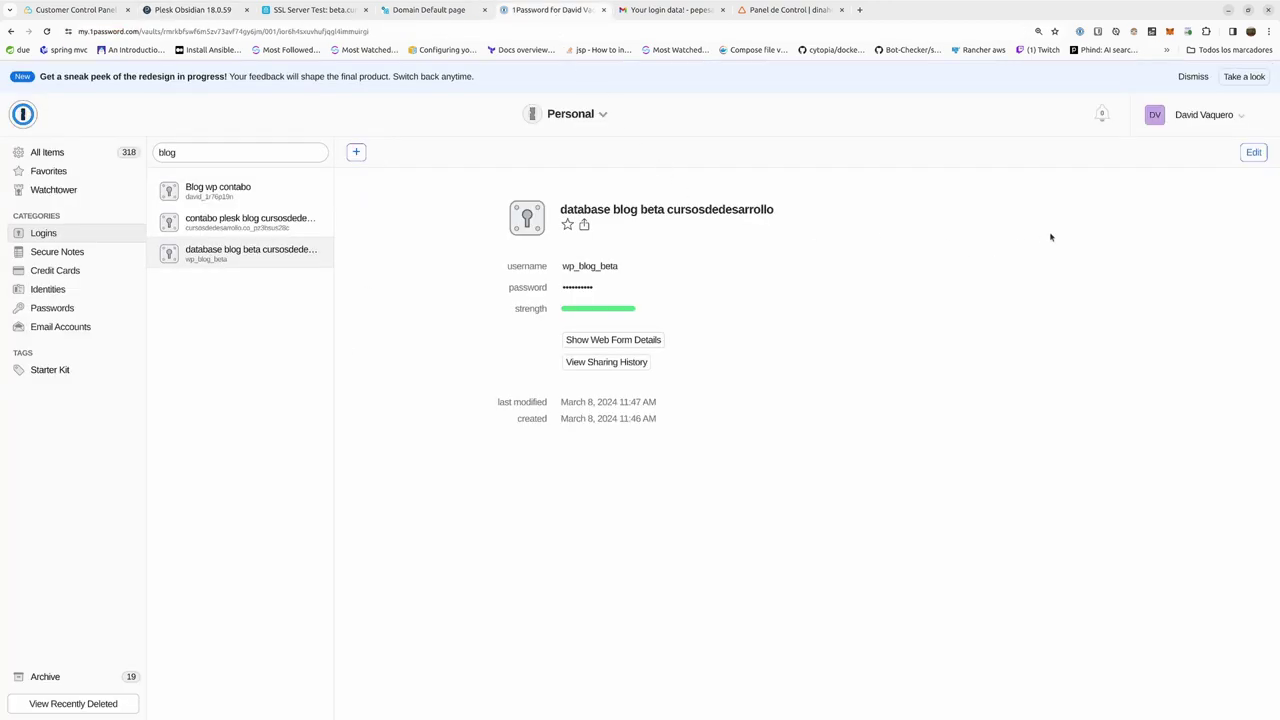
{"action": "left_click", "coordinate": [1254, 152]}
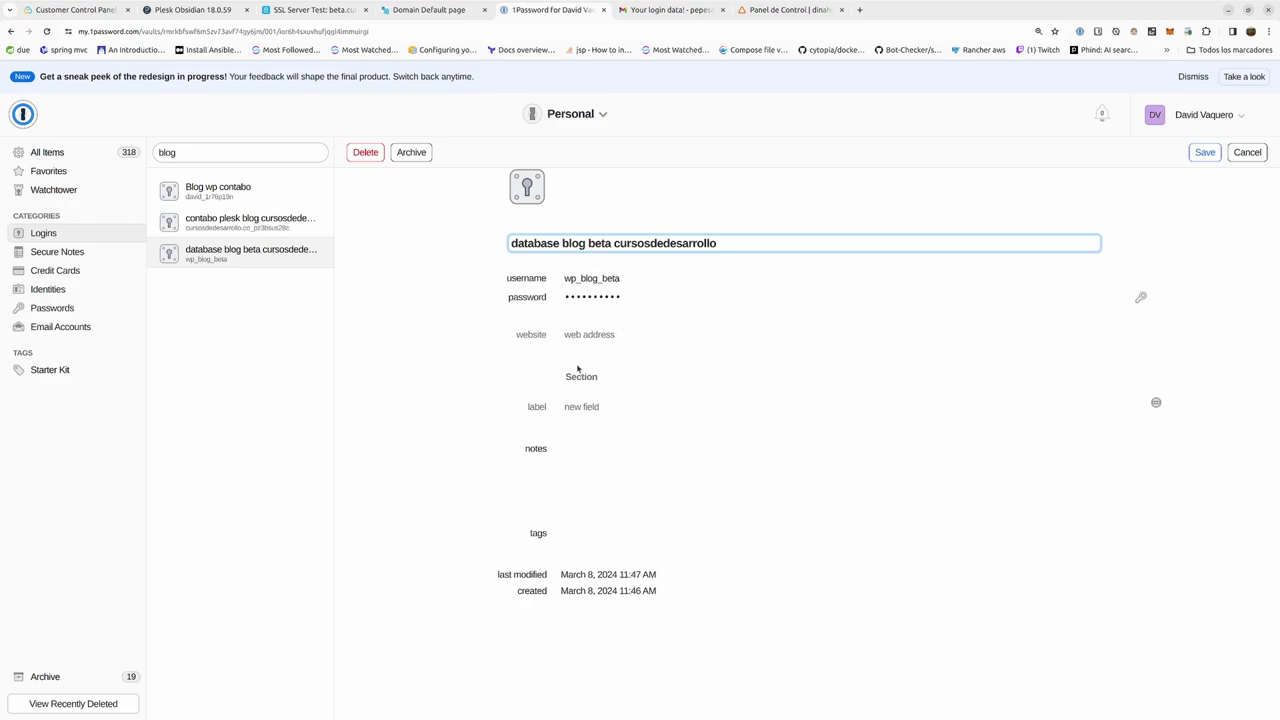
{"action": "left_click", "coordinate": [545, 407]}
{"action": "type", "text": "data"}
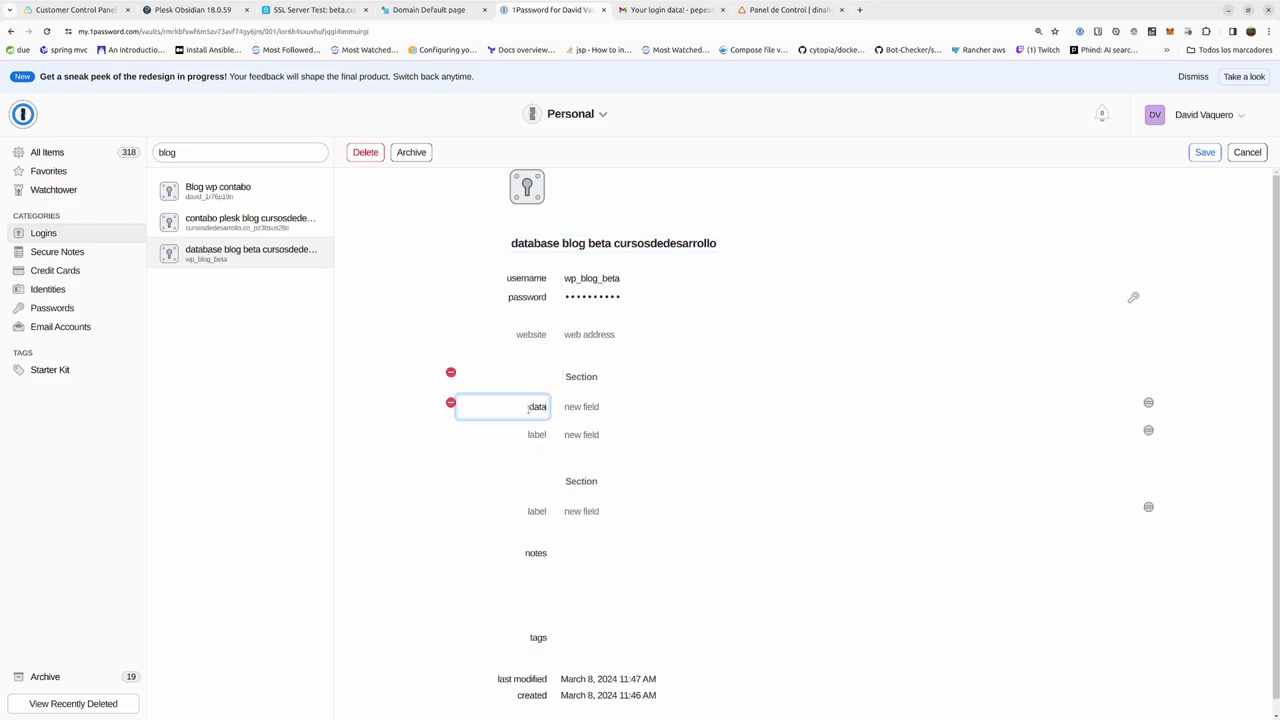
{"action": "type", "text": "base"}
{"action": "key", "text": "Tab"}
{"action": "key", "text": "ctrl+v"}
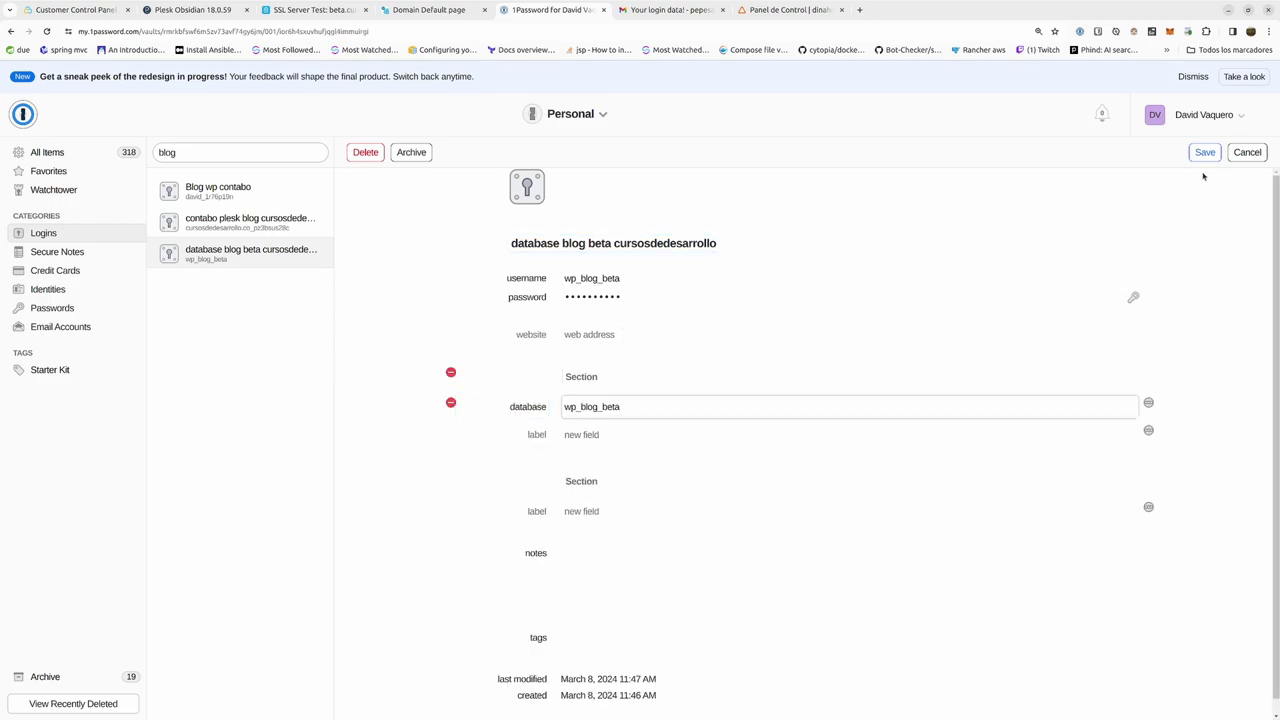
{"action": "left_click", "coordinate": [1205, 153]}
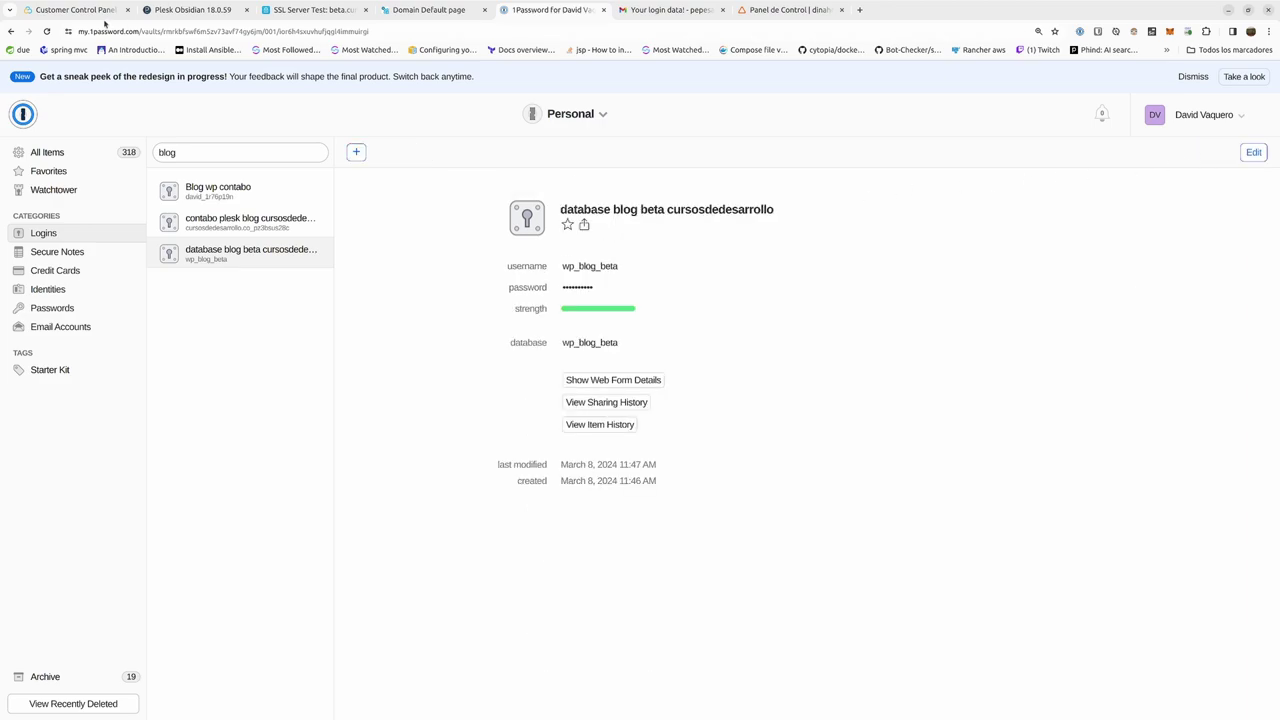
Return to the Plesk installation form and set the database user name to wp_blog_beta.
{"action": "left_click", "coordinate": [212, 14]}
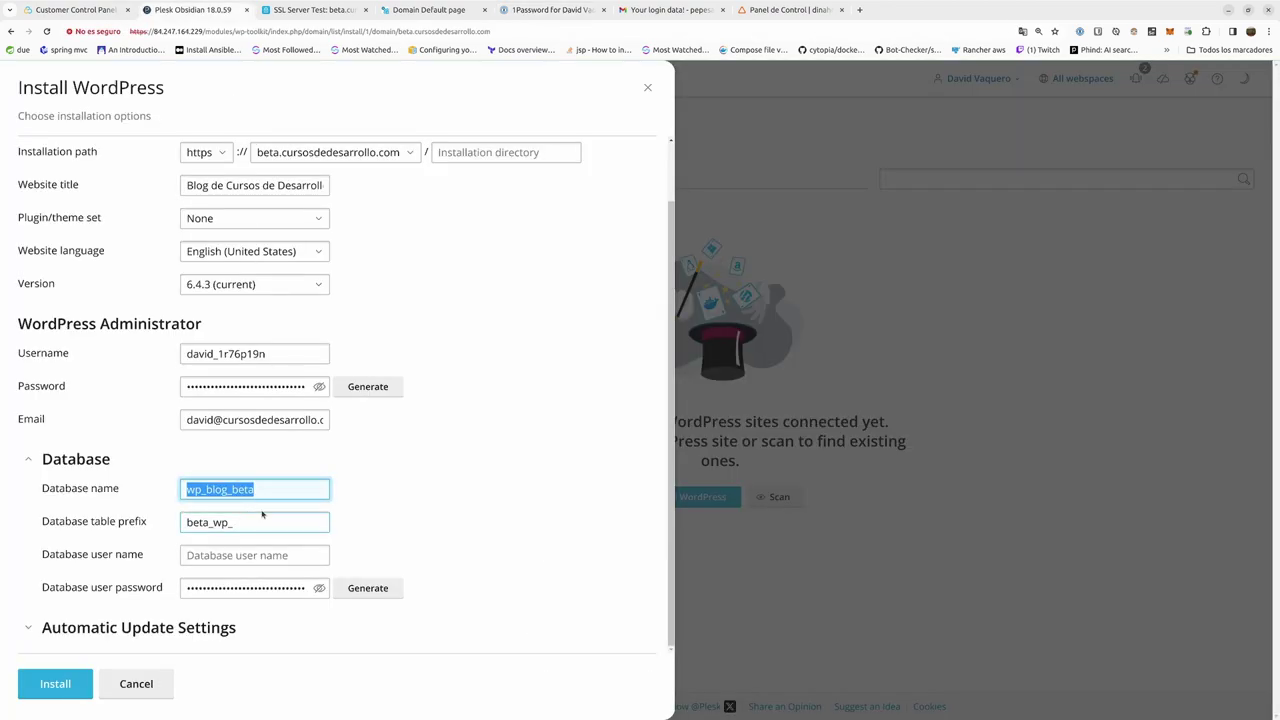
{"action": "left_click", "coordinate": [253, 555]}
{"action": "key", "text": "ctrl+v"}
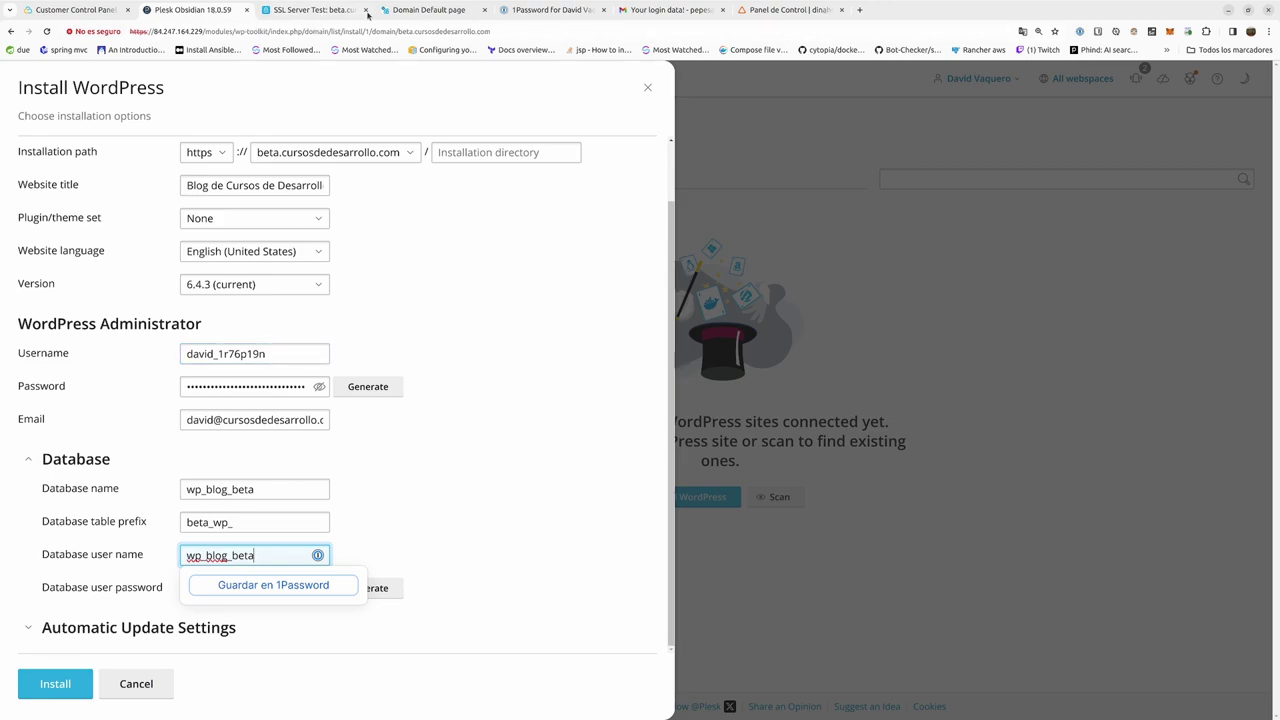
Check the Blog wp contabo login in 1Password, and start the WordPress installation from the Plesk form.
{"action": "left_click", "coordinate": [530, 9]}
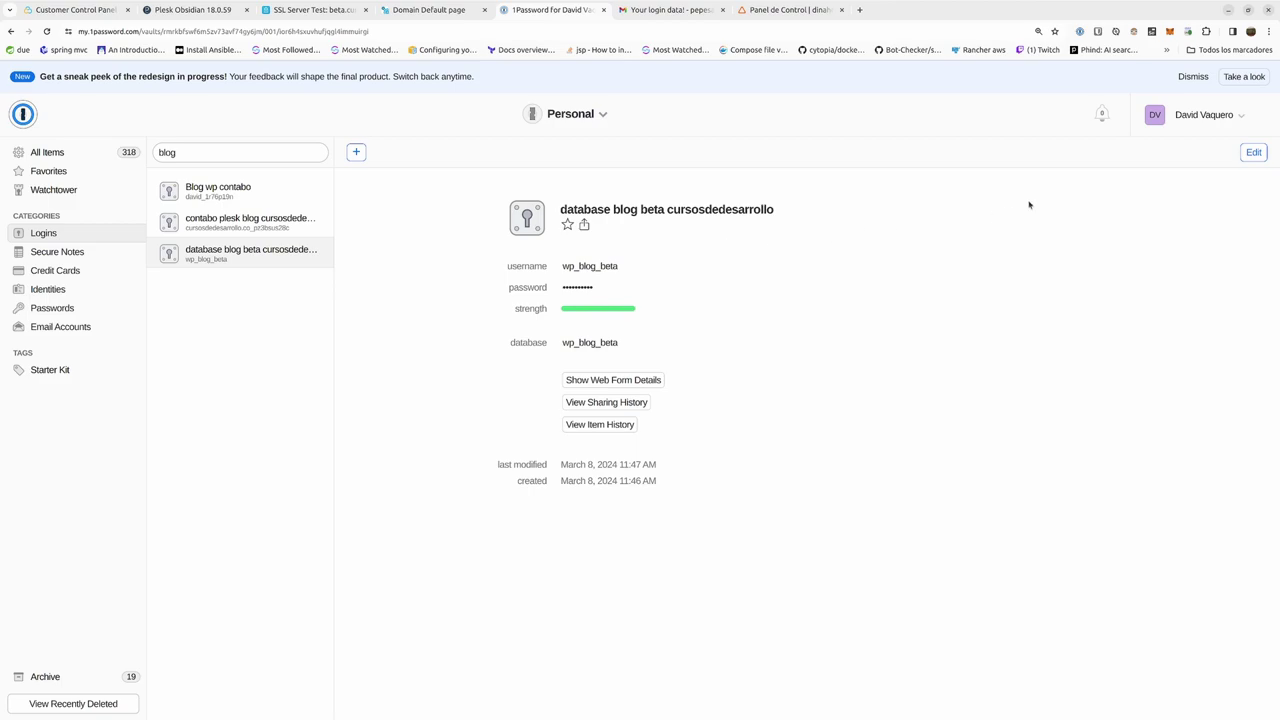
{"action": "left_click", "coordinate": [232, 195]}
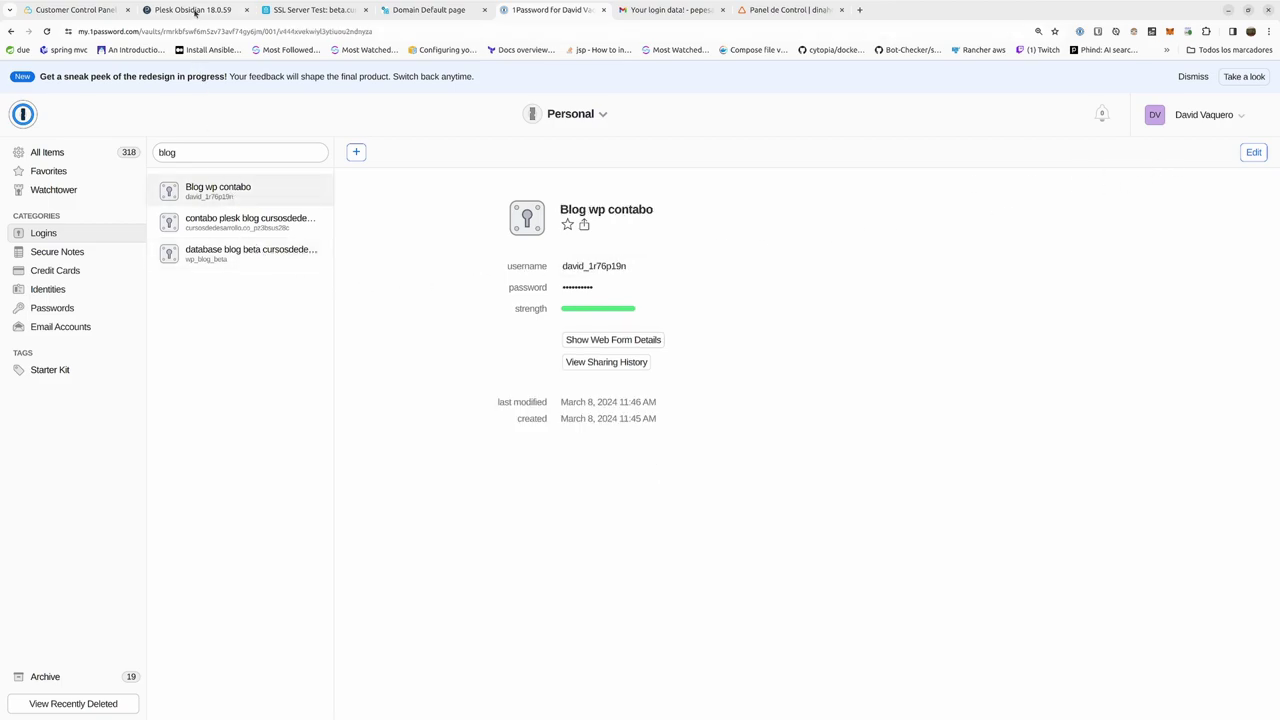
{"action": "left_click", "coordinate": [196, 10]}
{"action": "left_click", "coordinate": [82, 683]}
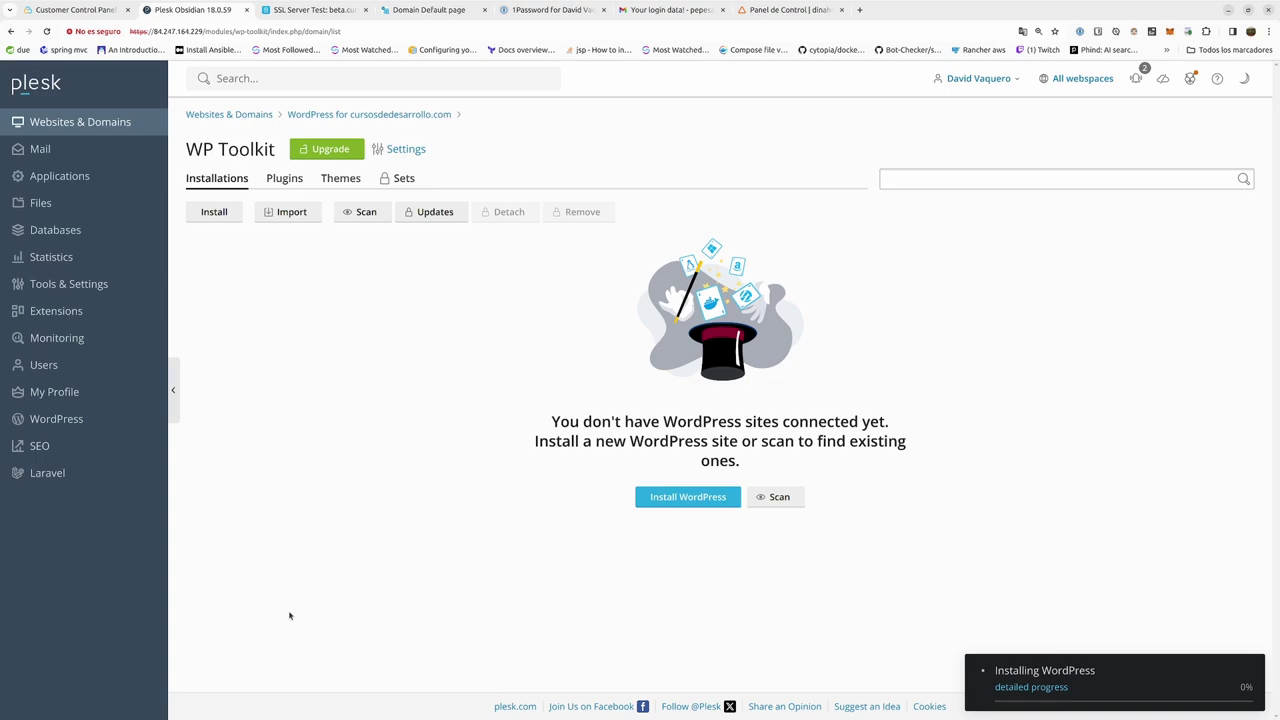
View the detailed progress of the WordPress installation until it finishes, and decline the offer to install plugins.
{"action": "left_click", "coordinate": [1030, 687]}
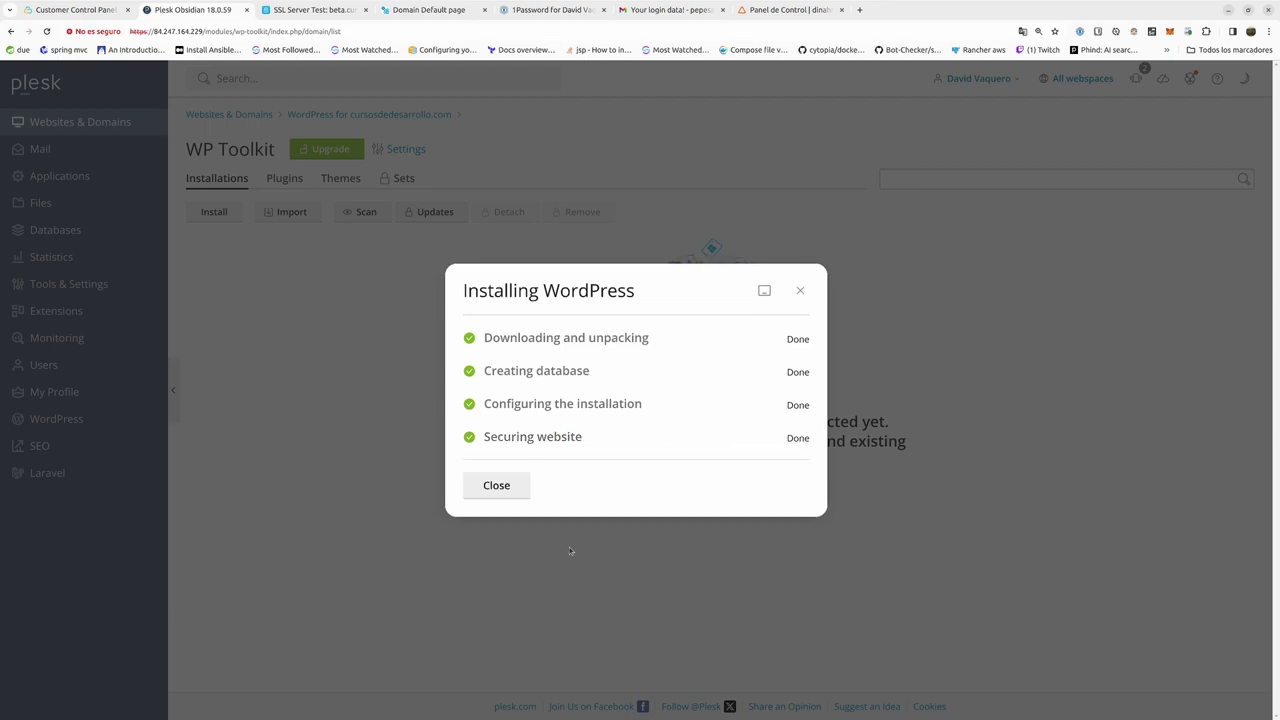
{"action": "left_click", "coordinate": [500, 488]}
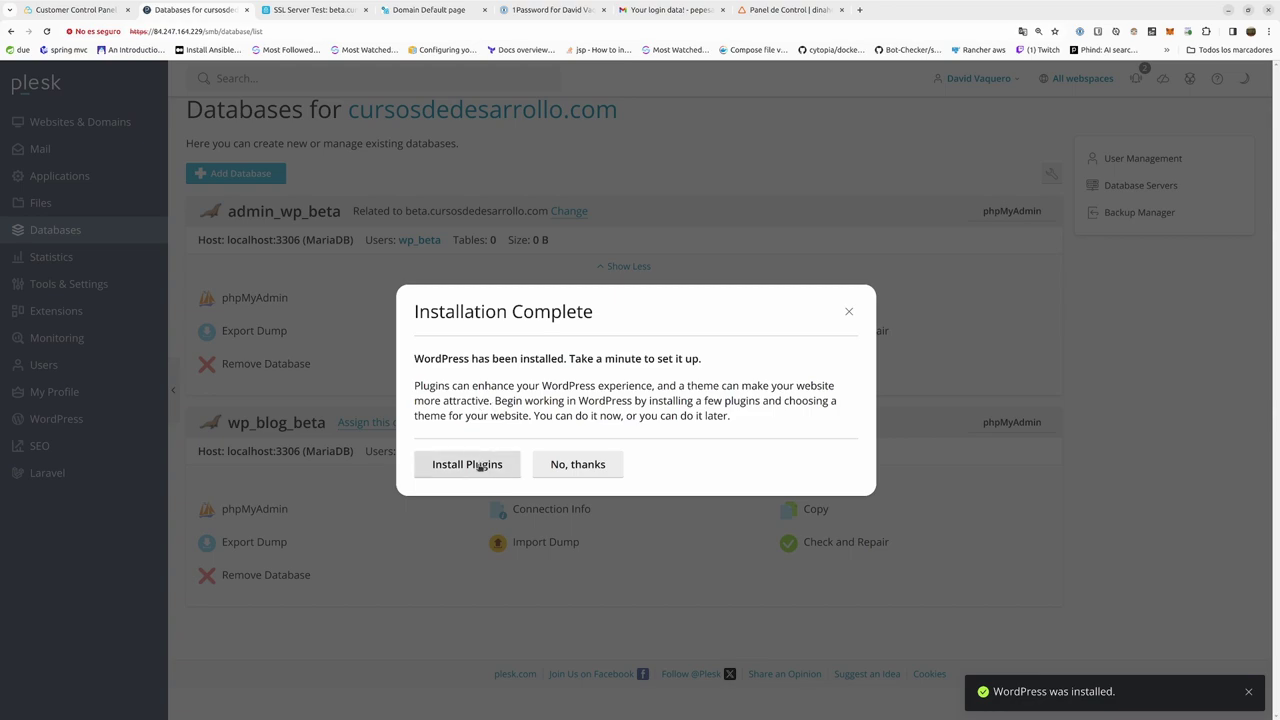
{"action": "left_click", "coordinate": [561, 466]}
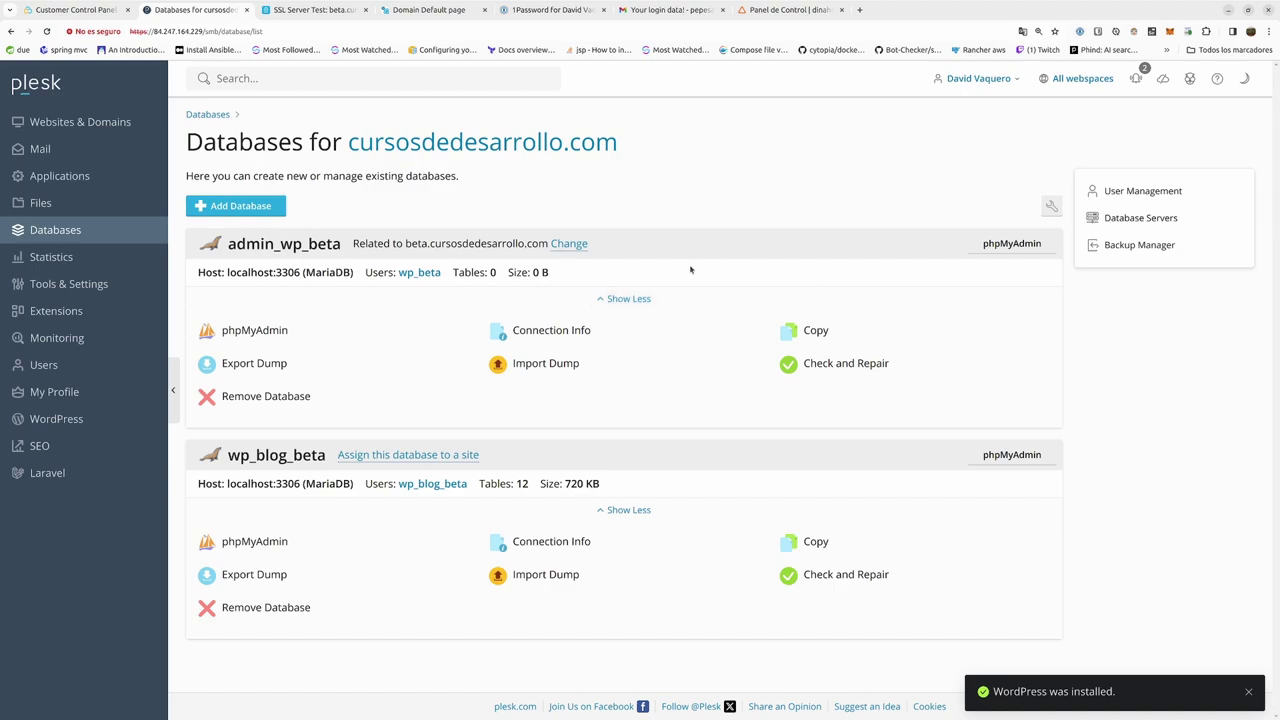
Remove the admin_wp_beta database from the cursosdedesarrollo.com databases.
{"action": "left_click", "coordinate": [285, 249]}
{"action": "left_click", "coordinate": [243, 400]}
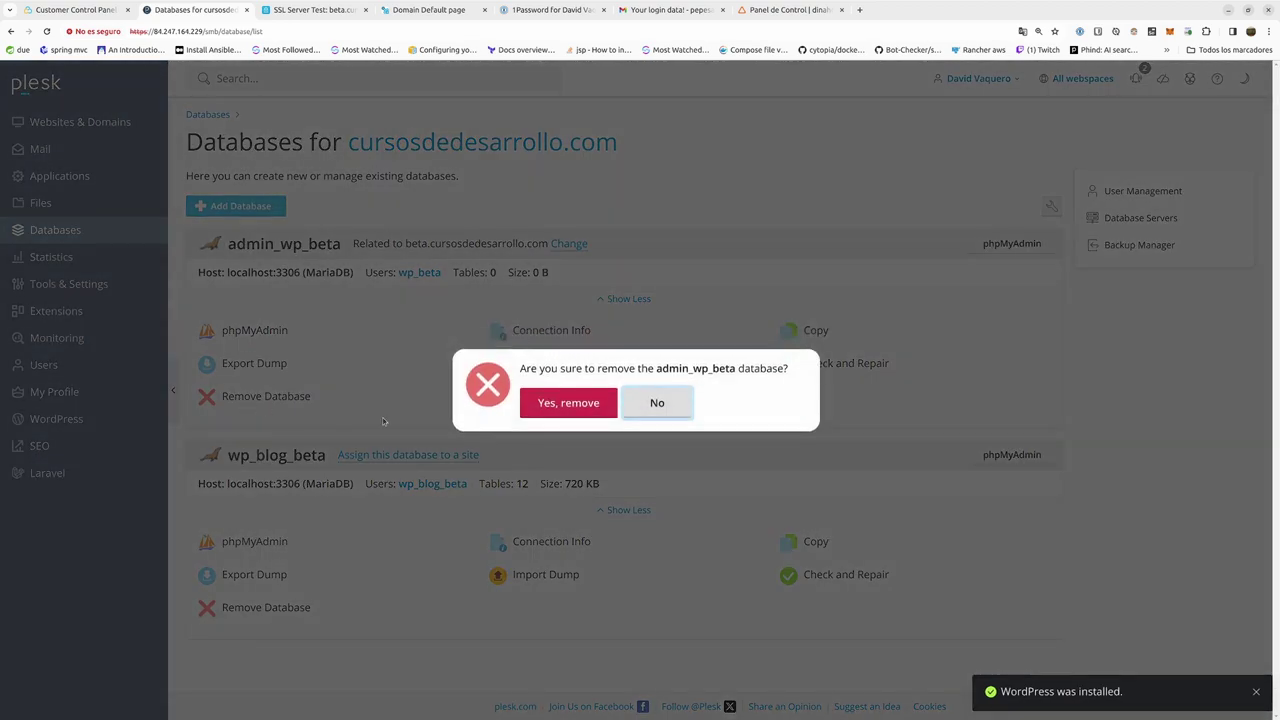
{"action": "left_click", "coordinate": [585, 404]}
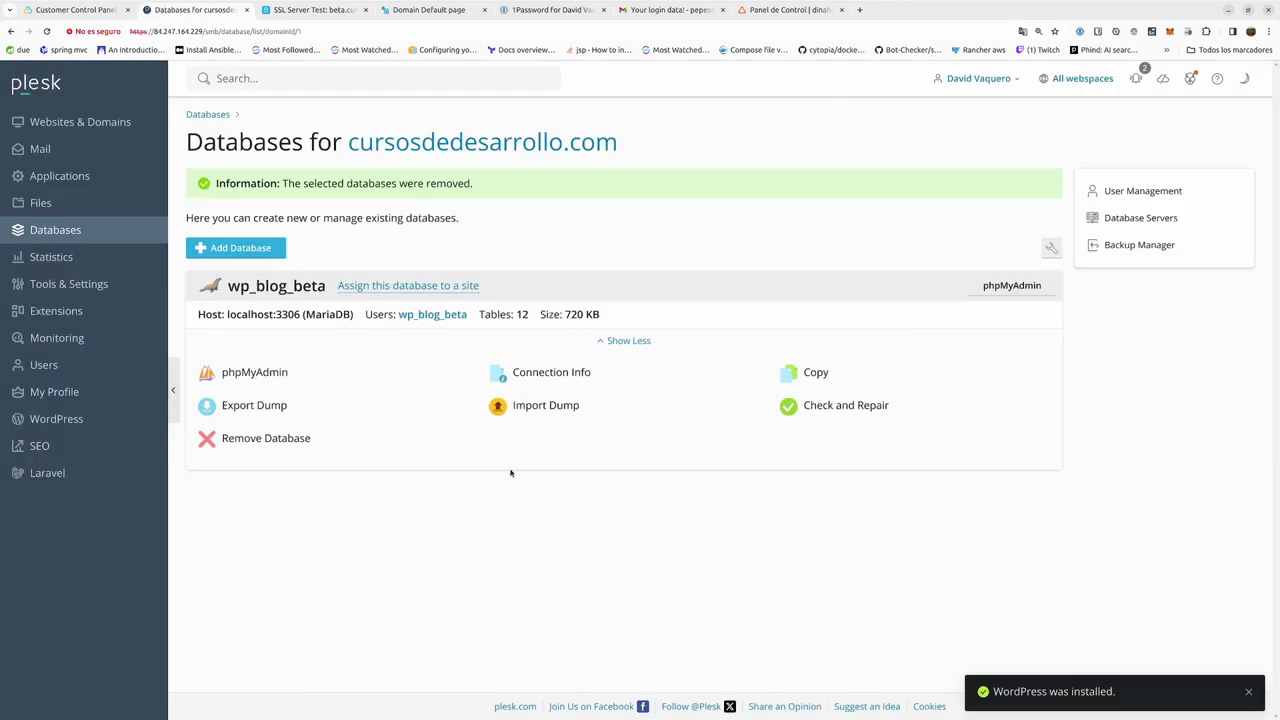
Open the Websites & Domains overview in Plesk, and reload the beta.cursosdedesarrollo.com page to view the installed site.
{"action": "left_click", "coordinate": [76, 122]}
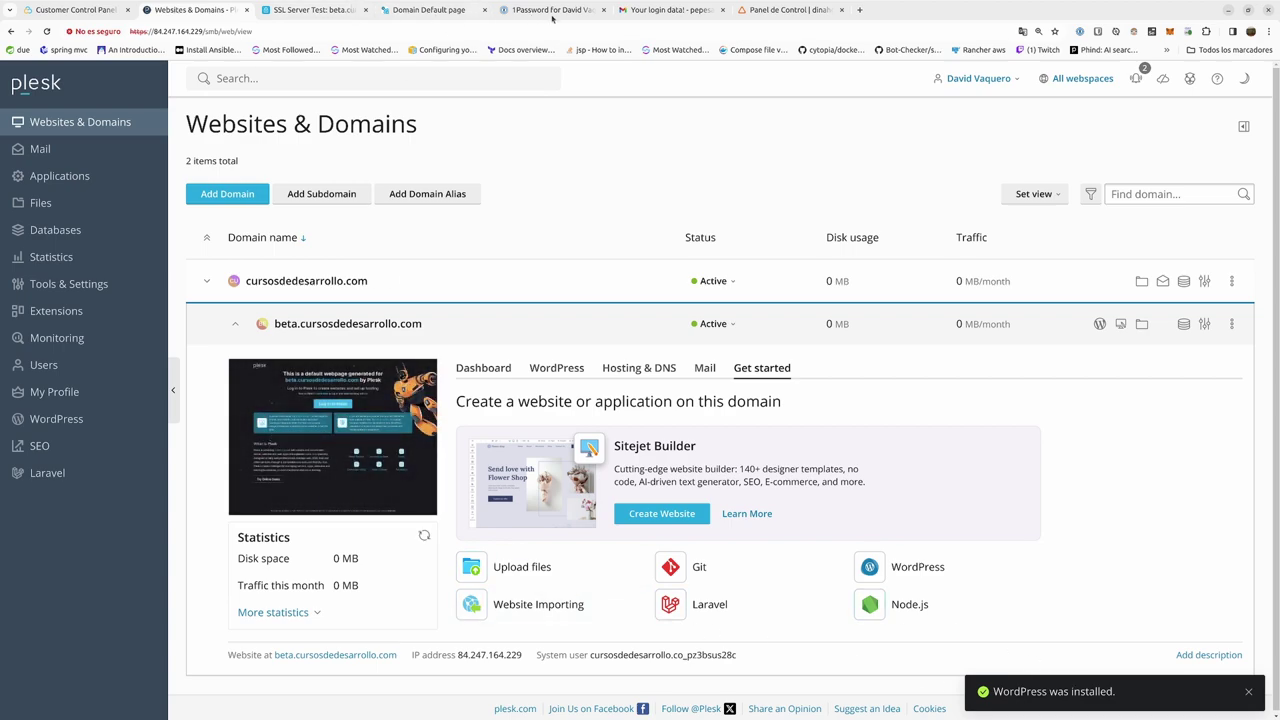
{"action": "left_click", "coordinate": [317, 12]}
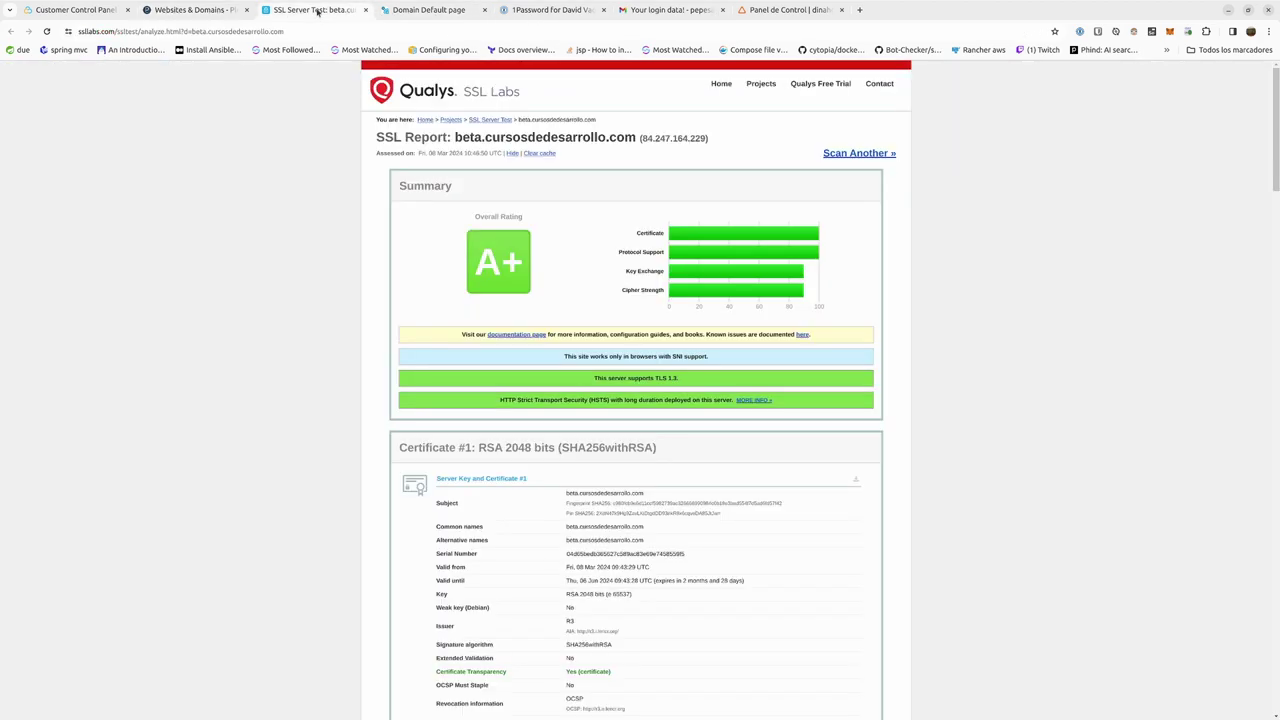
{"action": "left_click", "coordinate": [425, 12]}
{"action": "key", "text": "ctrl+r"}
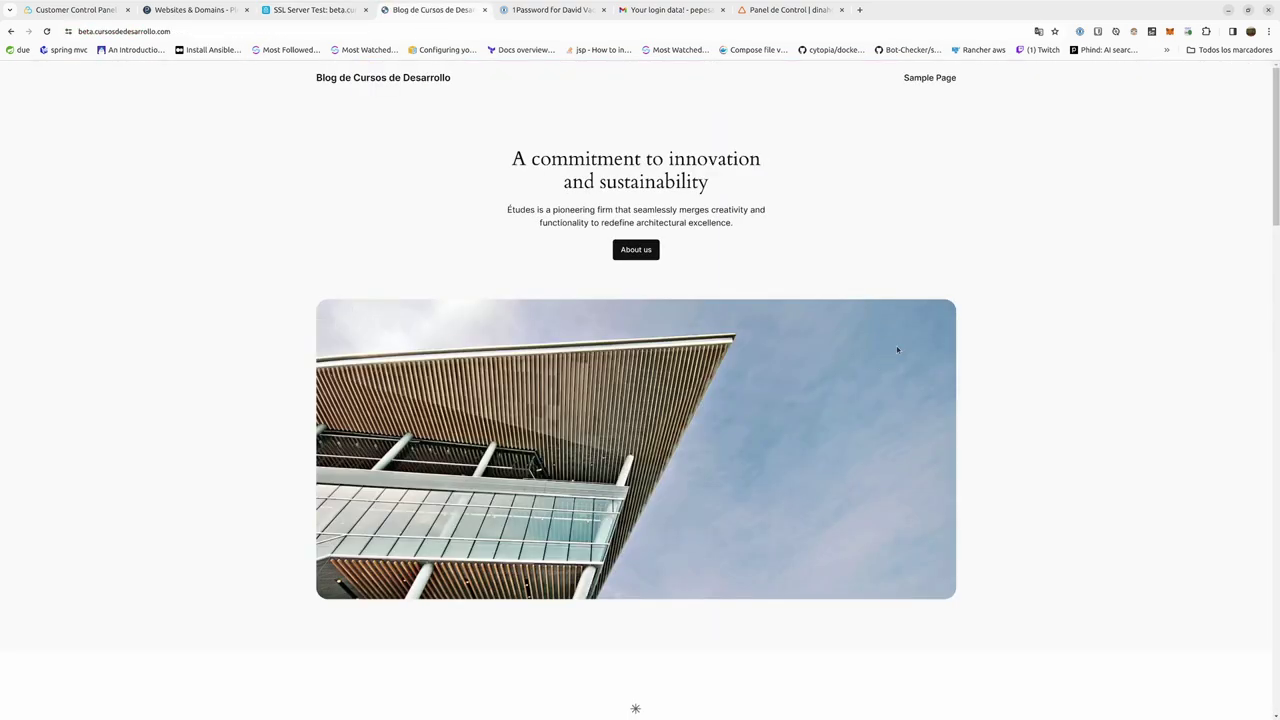
Log in to the WordPress administration of beta.cursosdedesarrollo.com from the domain's WordPress section in Plesk.
{"action": "left_click", "coordinate": [200, 10]}
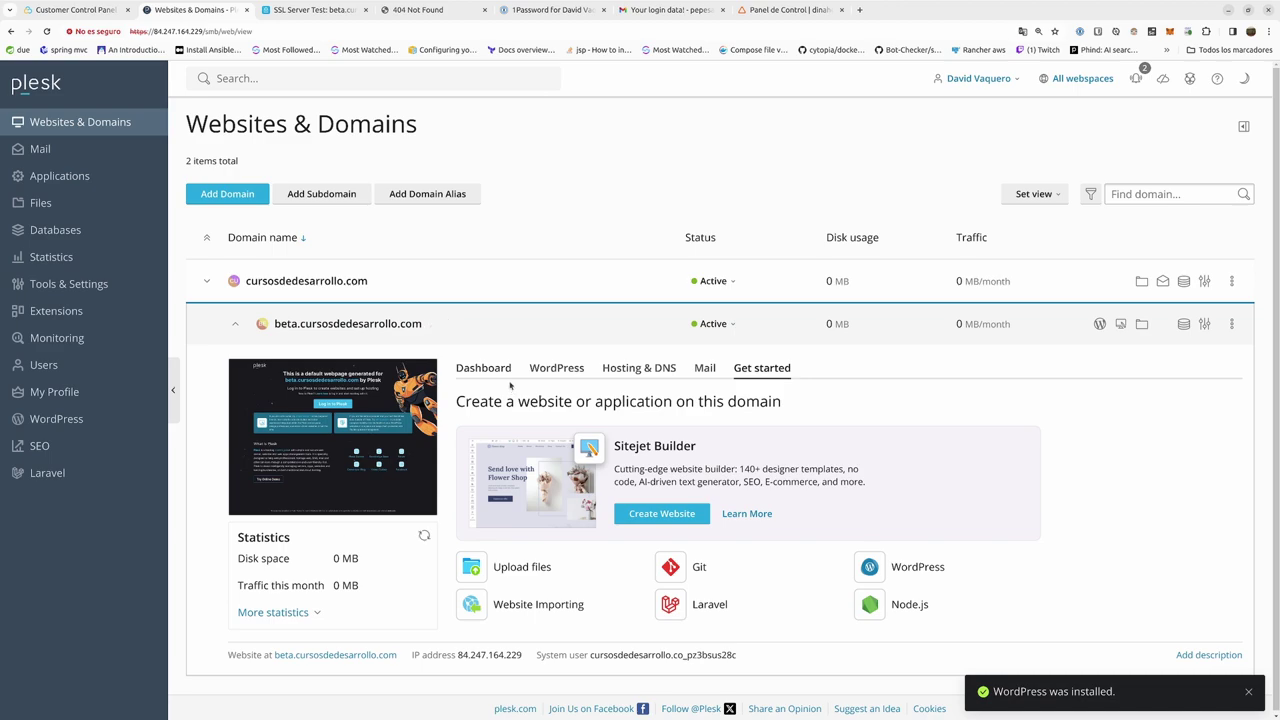
{"action": "left_click", "coordinate": [555, 366]}
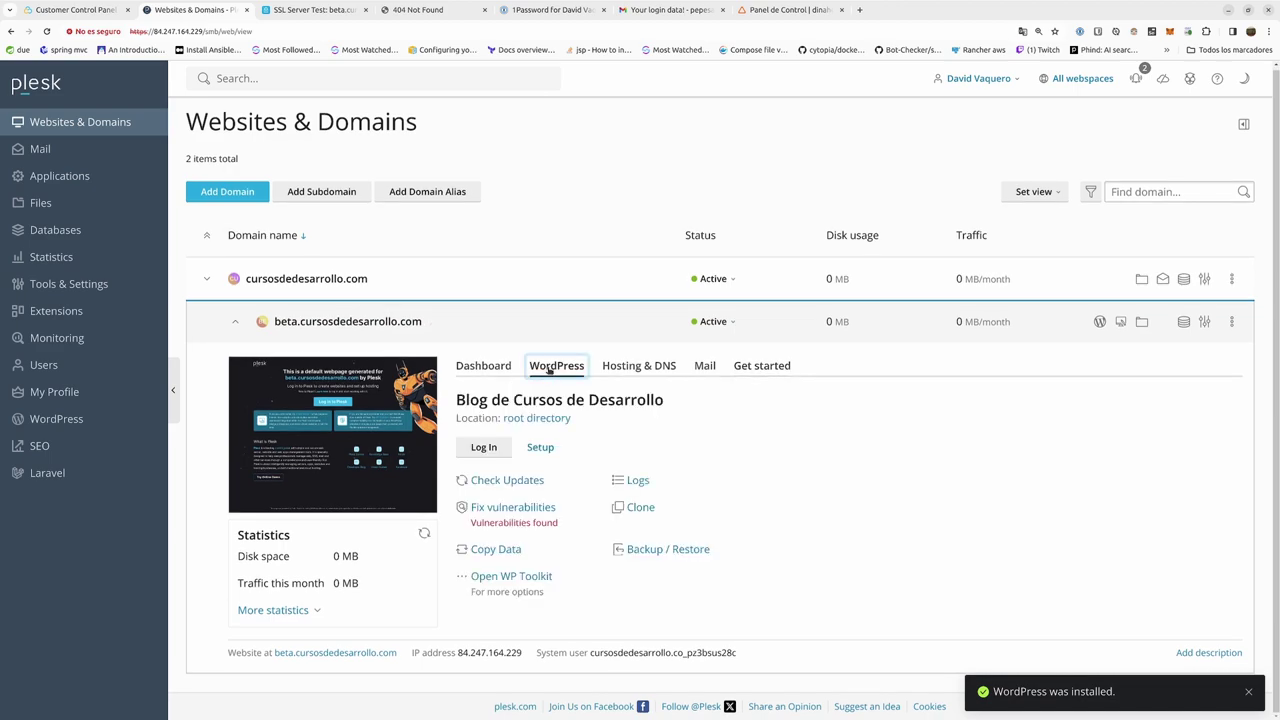
{"action": "left_click", "coordinate": [483, 449]}
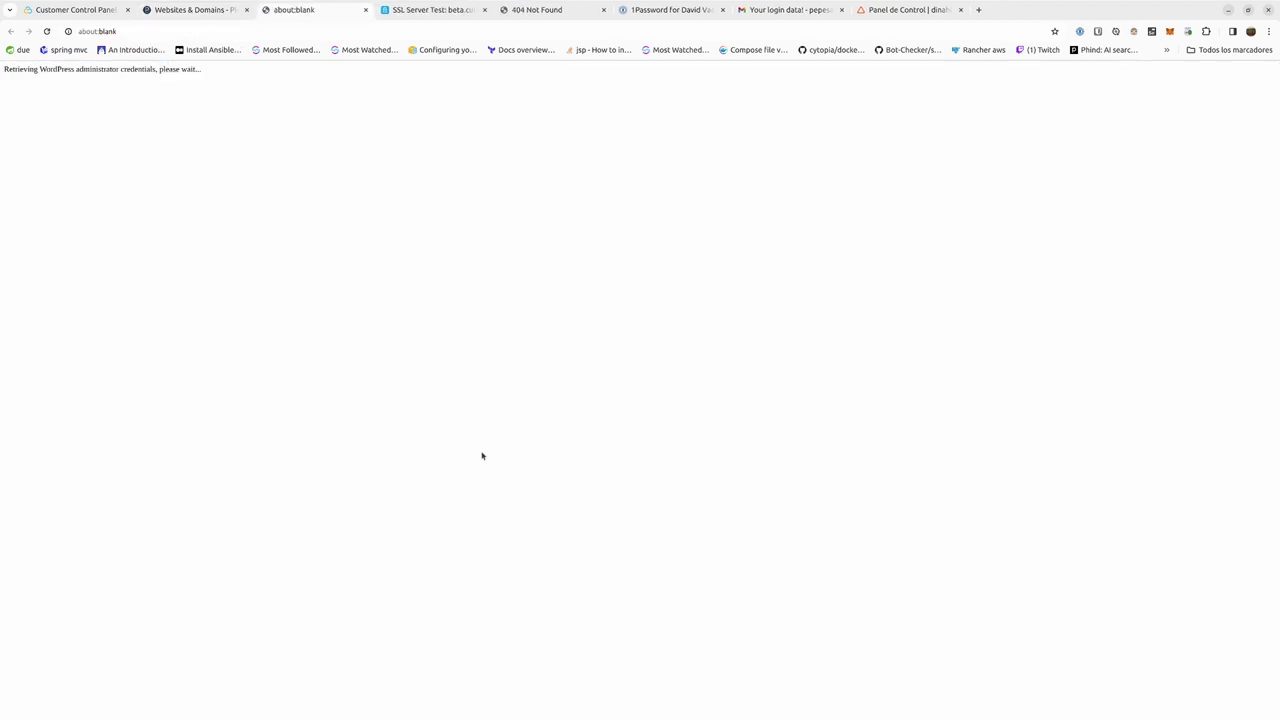